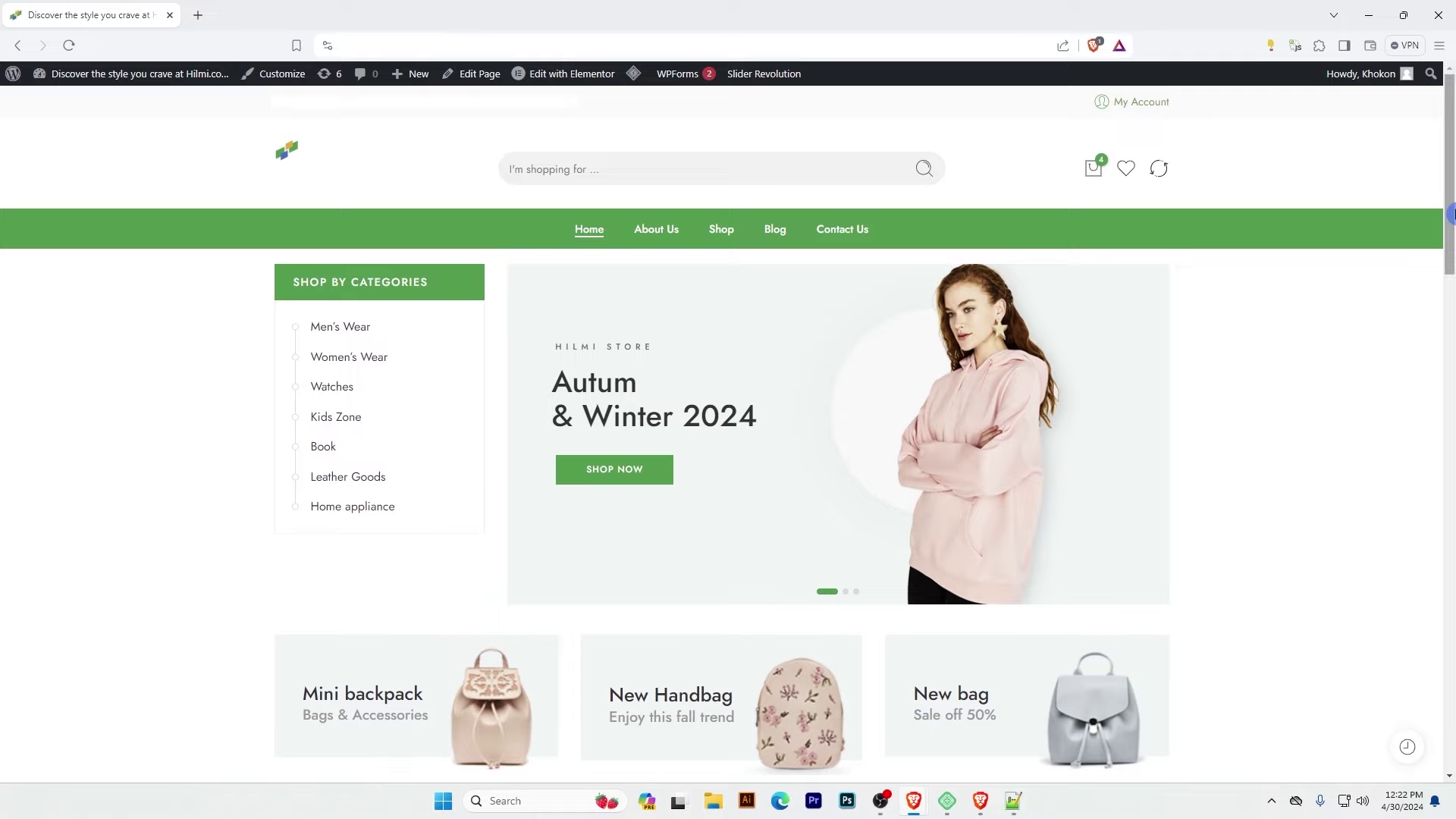
drag(1450, 163, 1449, 220)
scroll(1301, 414, up, 3)
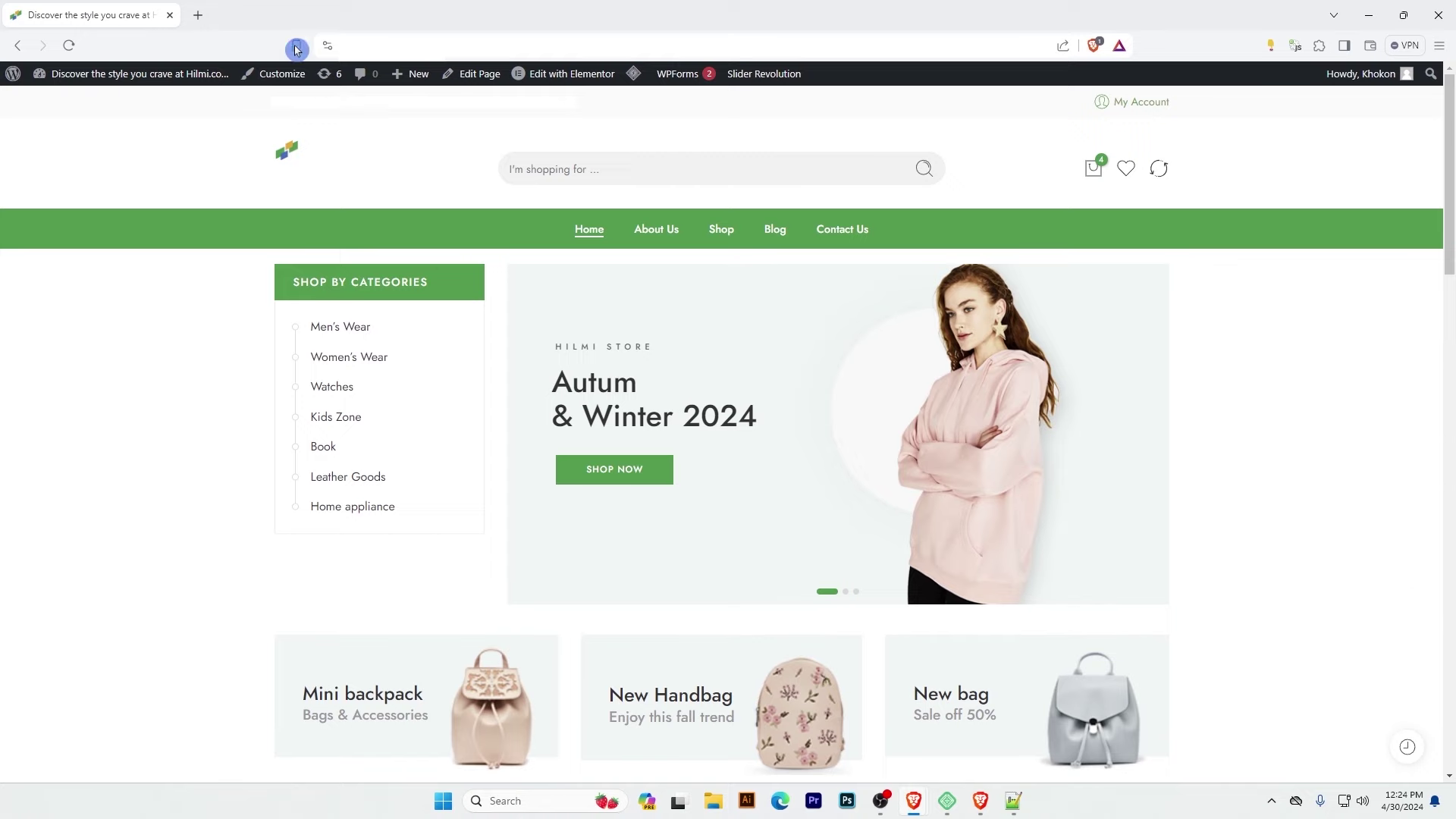
Open the site's /cpanel address in a new tab and log in to cPanel with the saved credentials
key(ctrl+t)
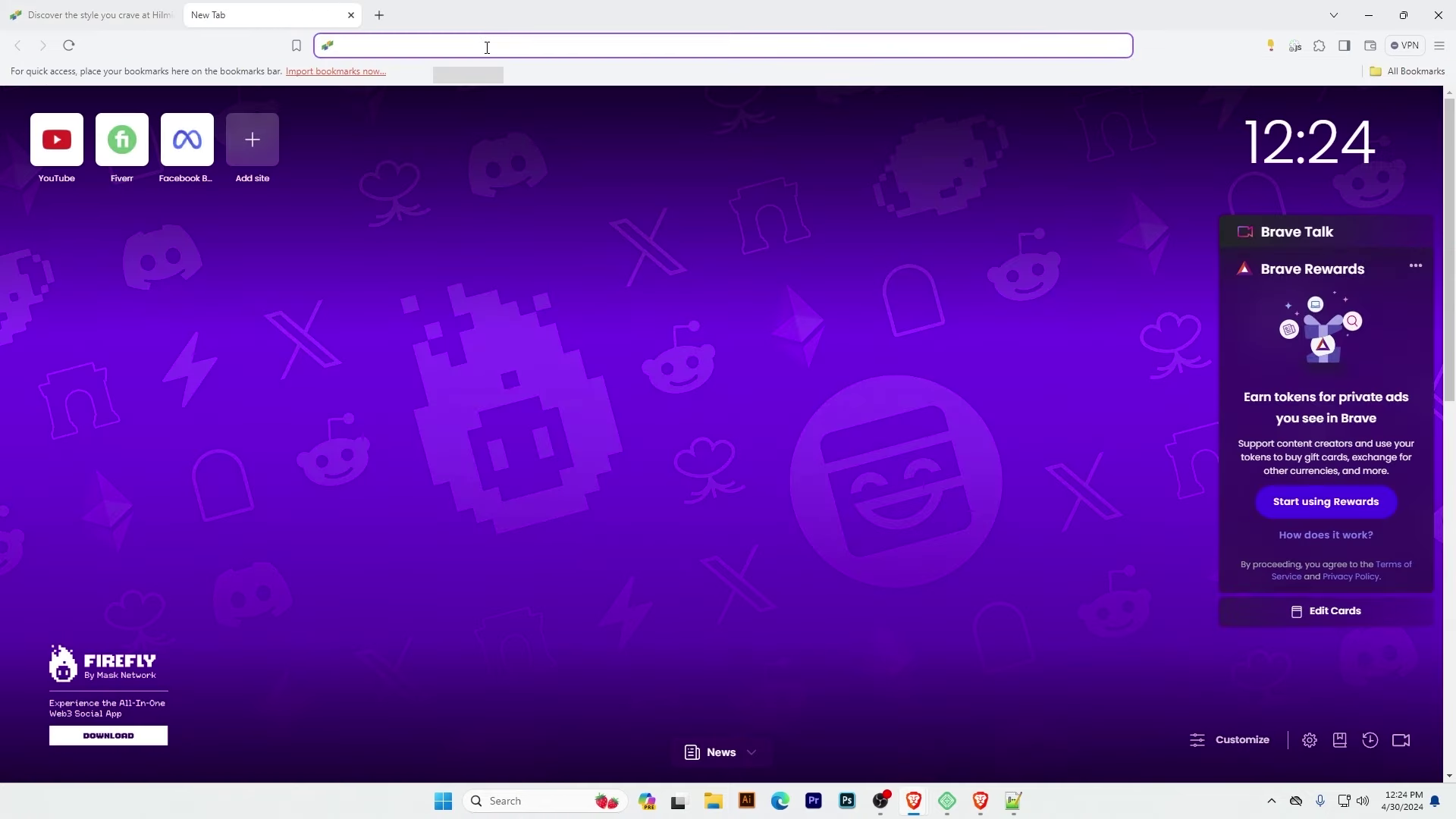
text(/c)
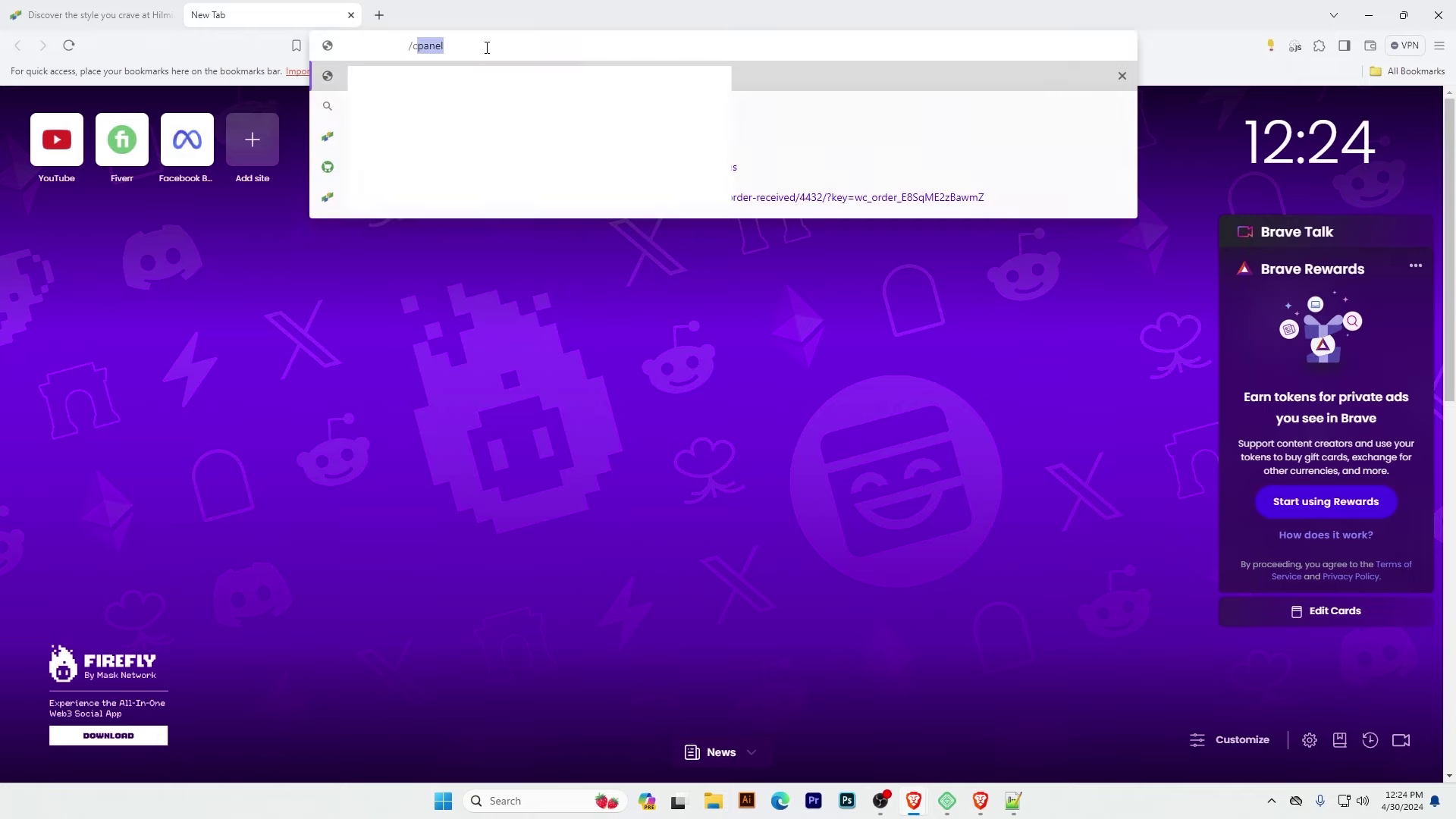
text(pa)
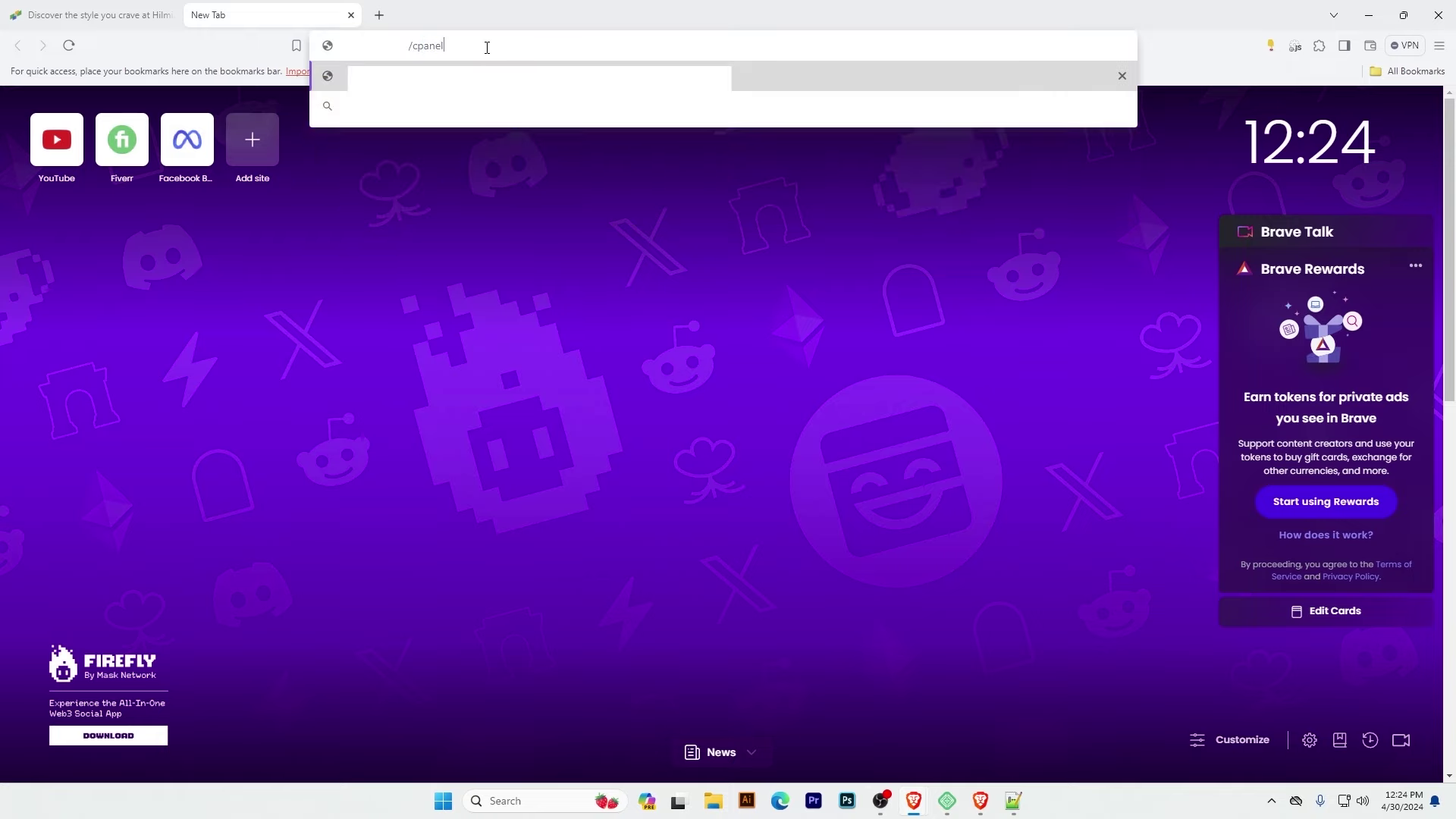
text(nel)
key(Return)
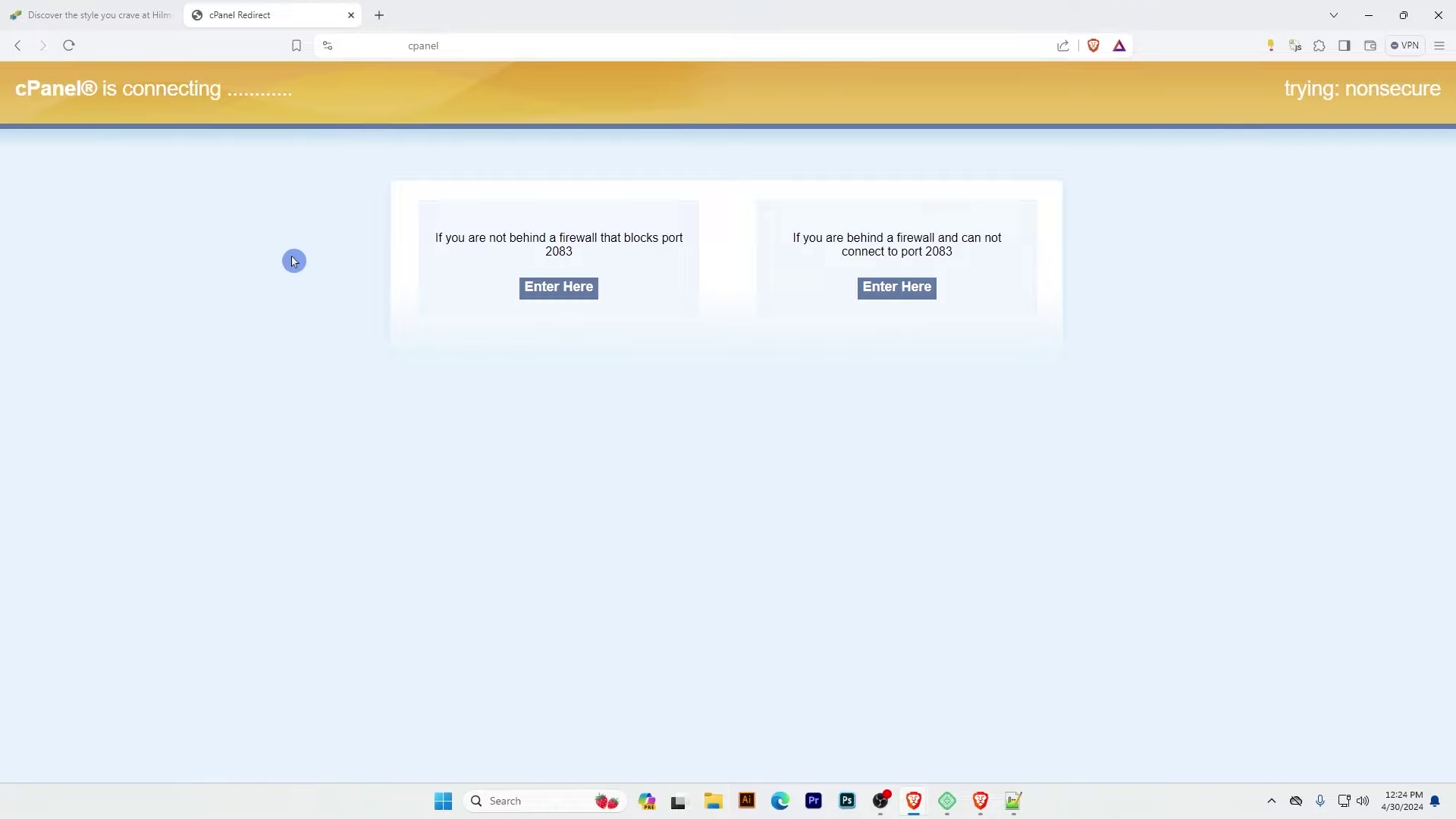
click(528, 290)
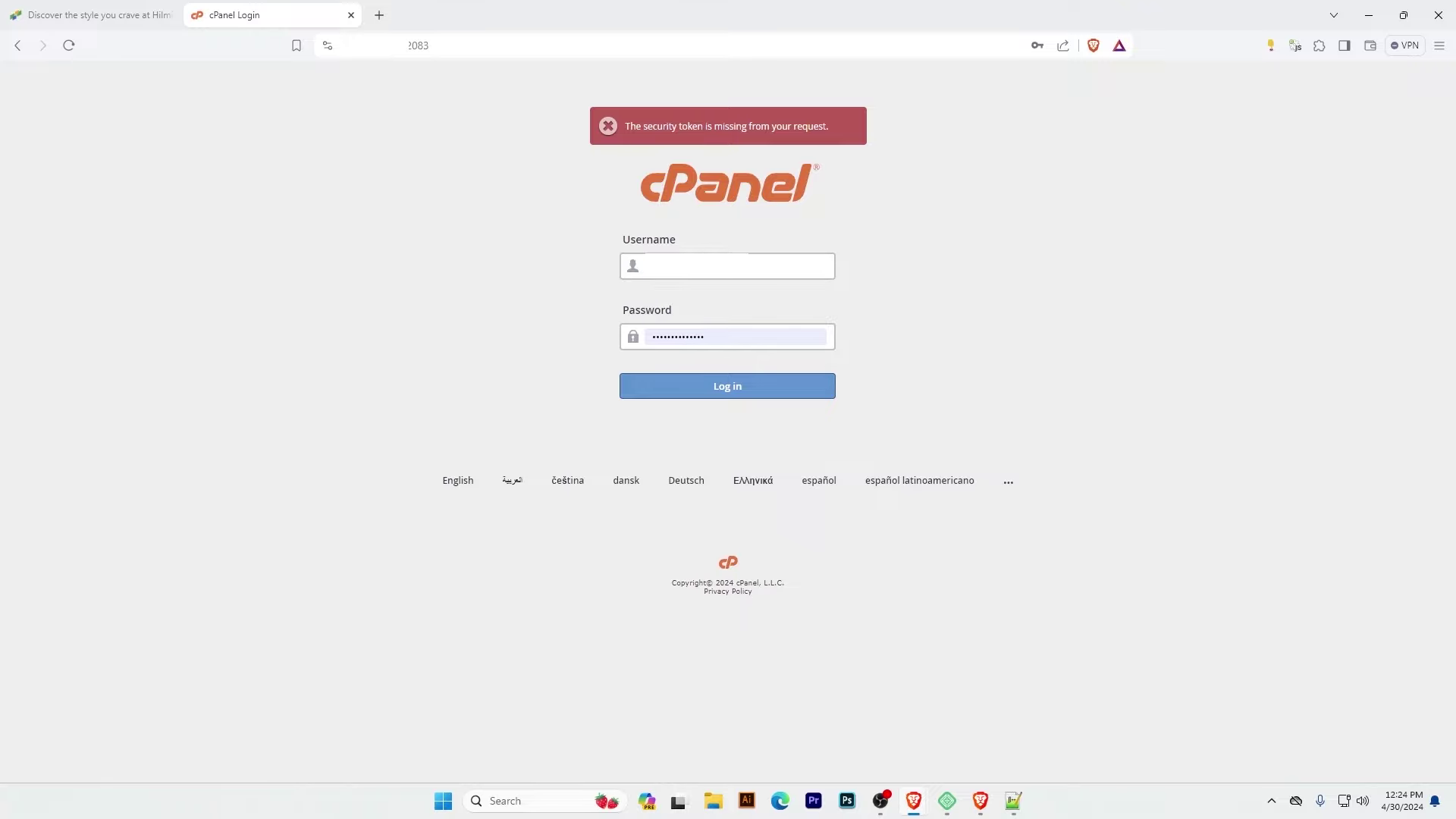
click(728, 388)
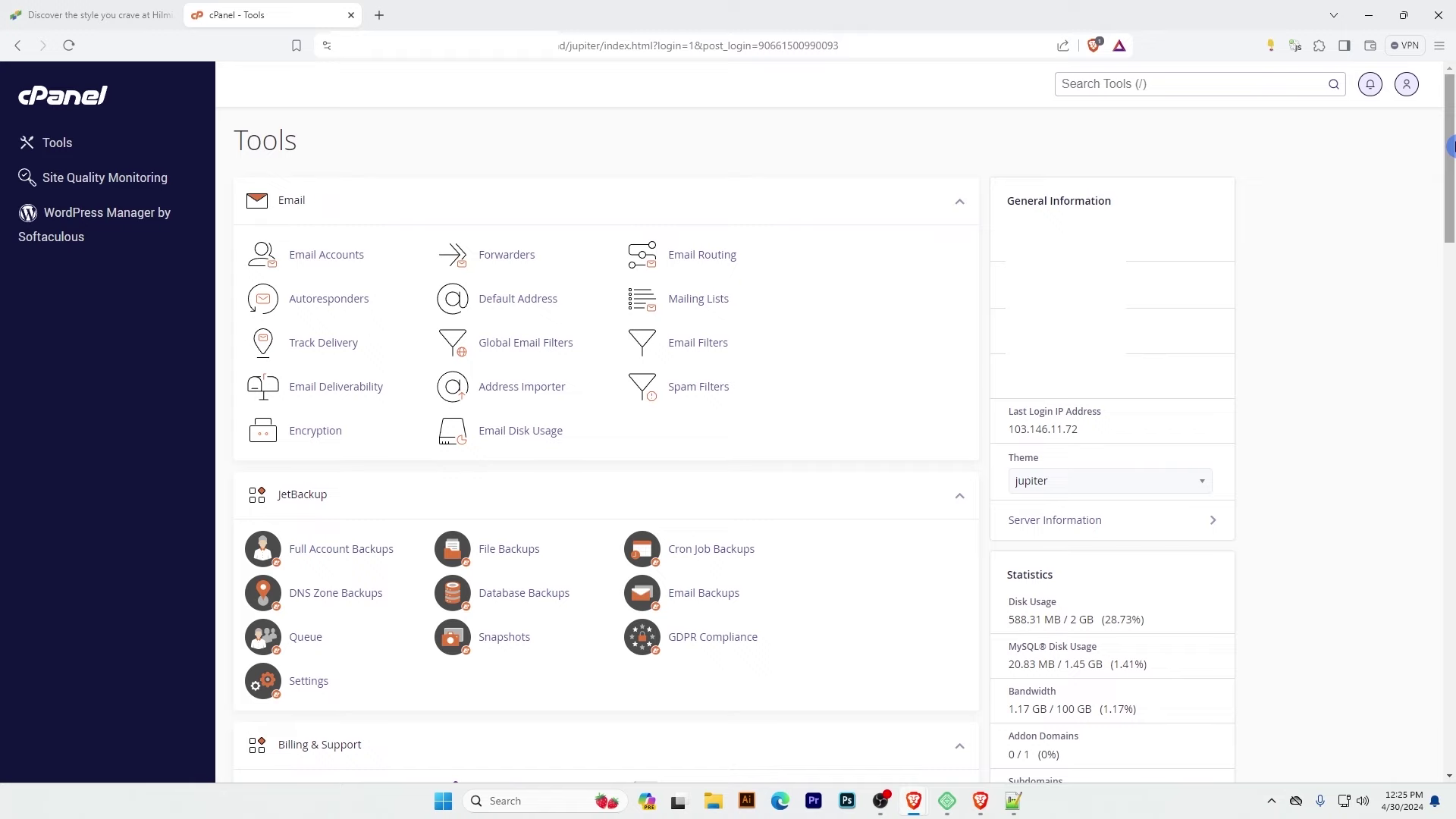
Open File Manager from the cPanel tools and go into the public_html folder
drag(1450, 145, 1450, 360)
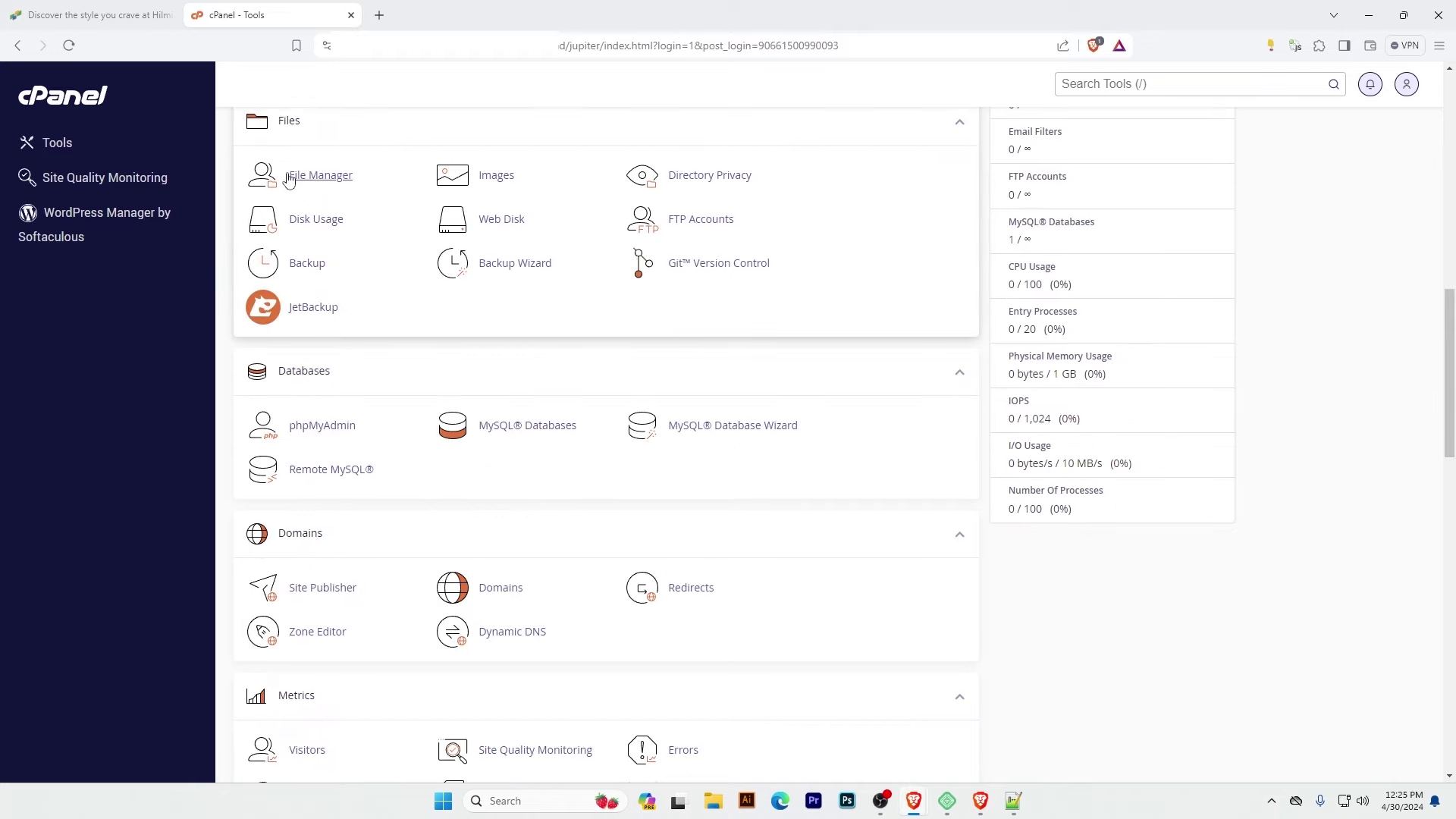
click(316, 177)
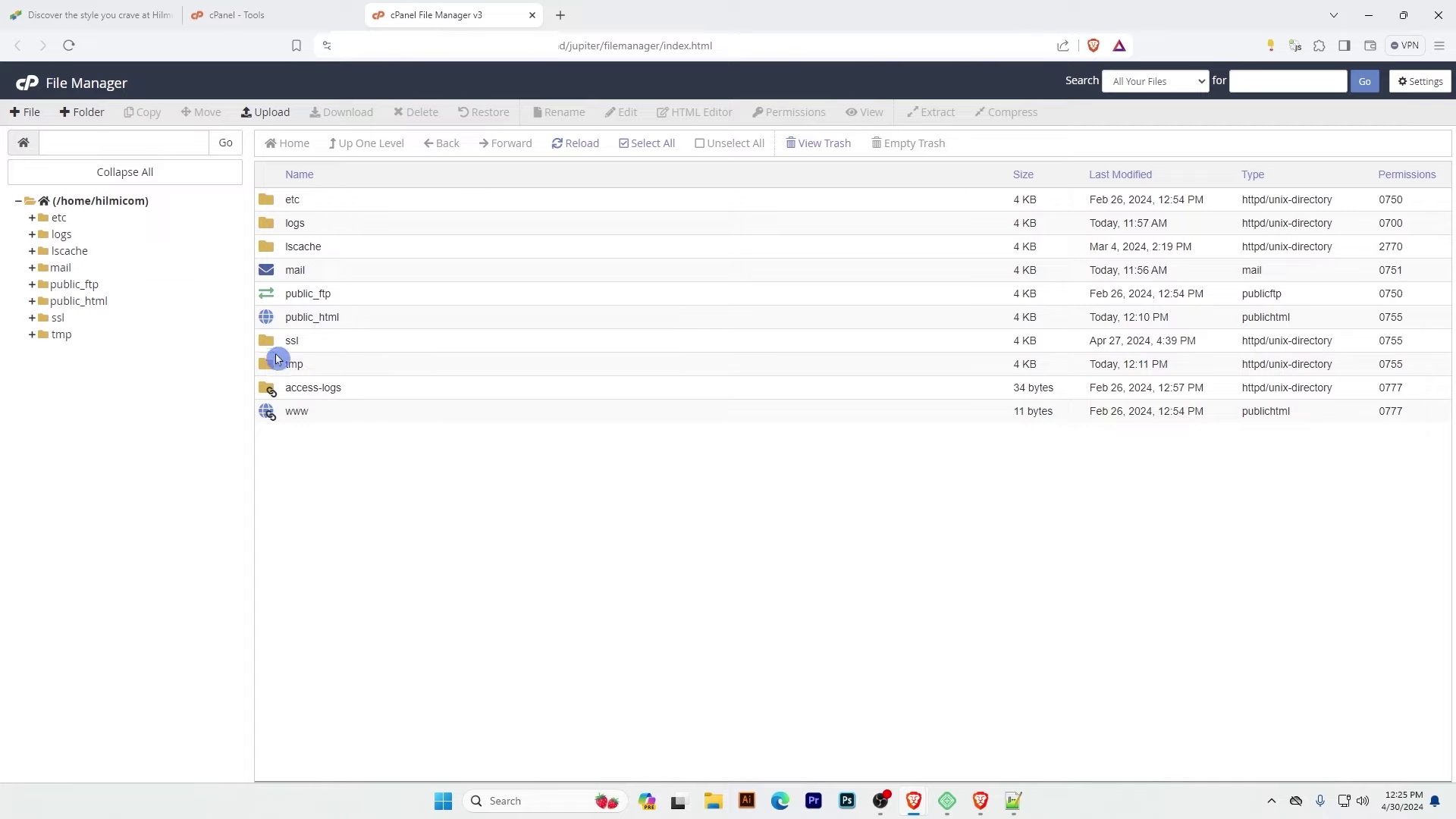
click(266, 319)
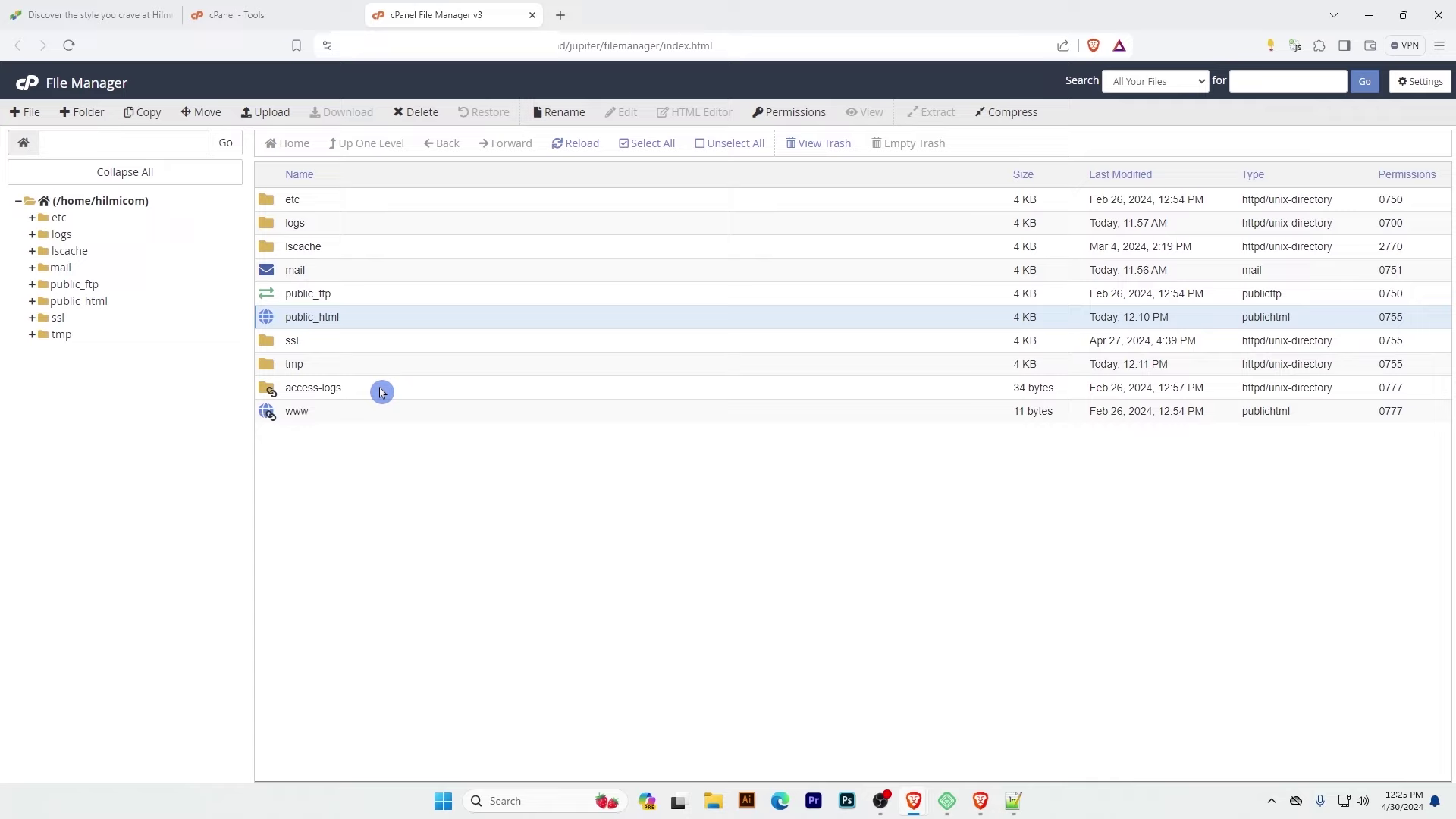
double_click(267, 322)
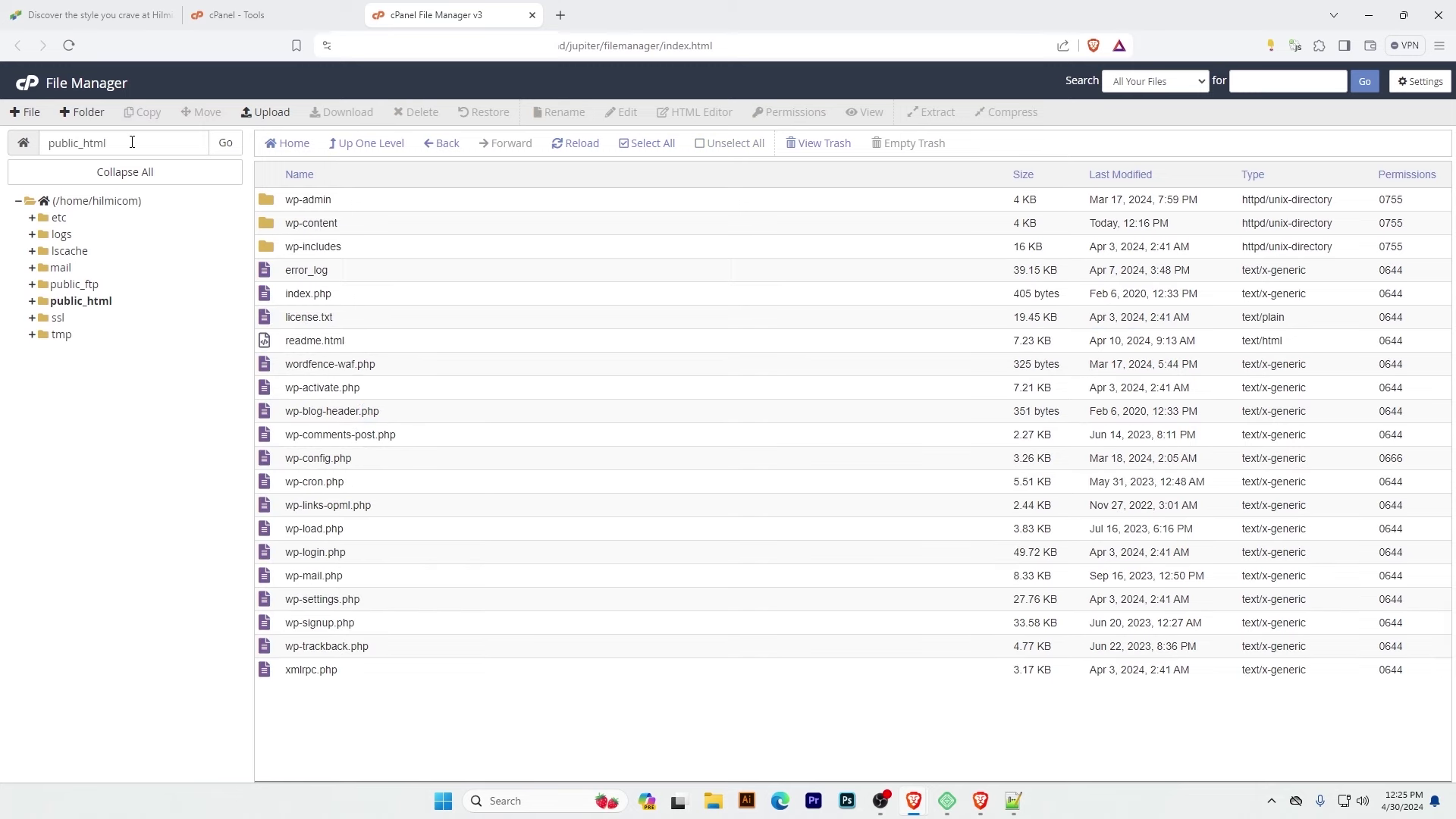
click(107, 142)
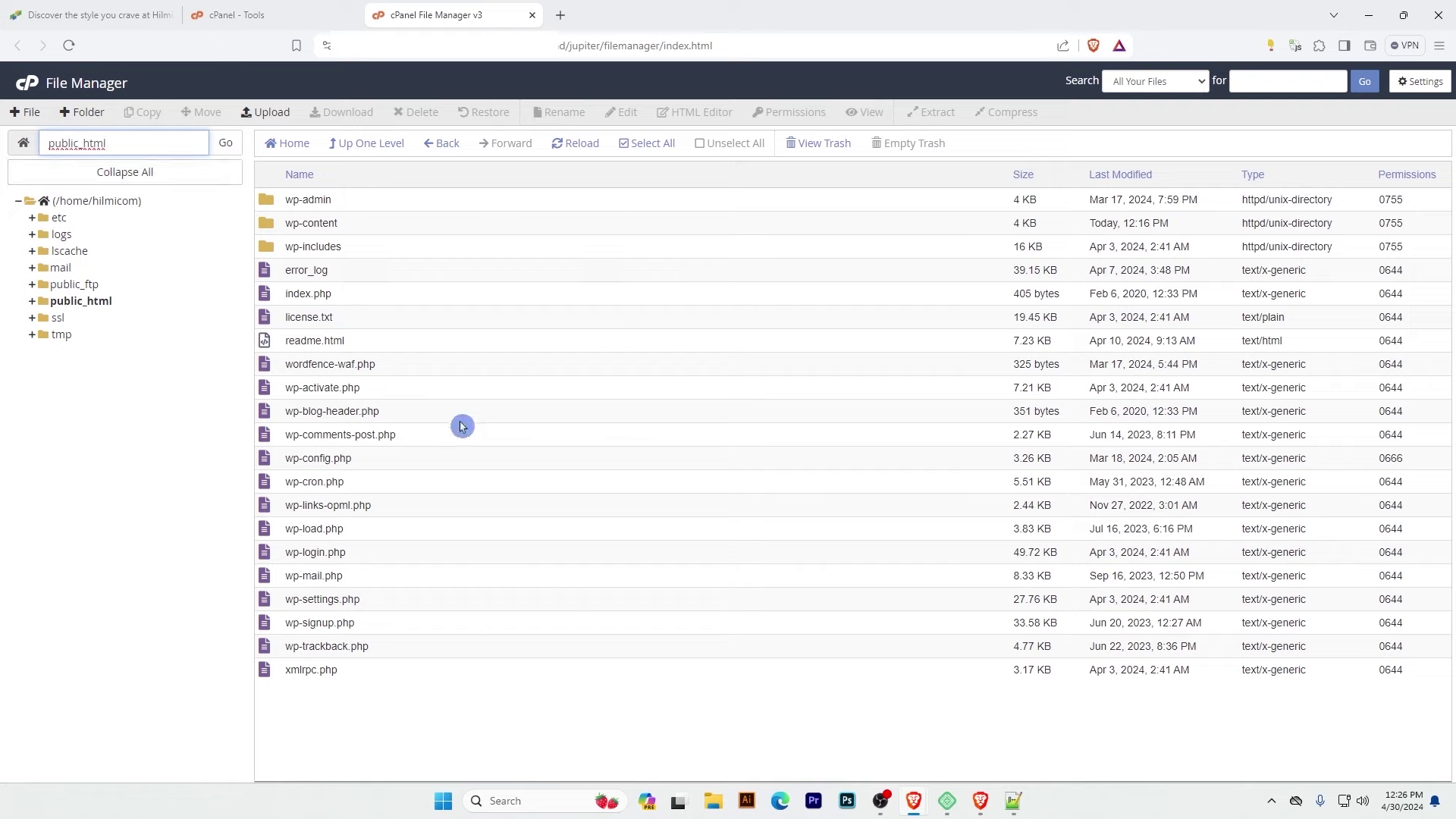
Select all files and folders in public_html and set them up for compression as a Tar Archive
click(651, 148)
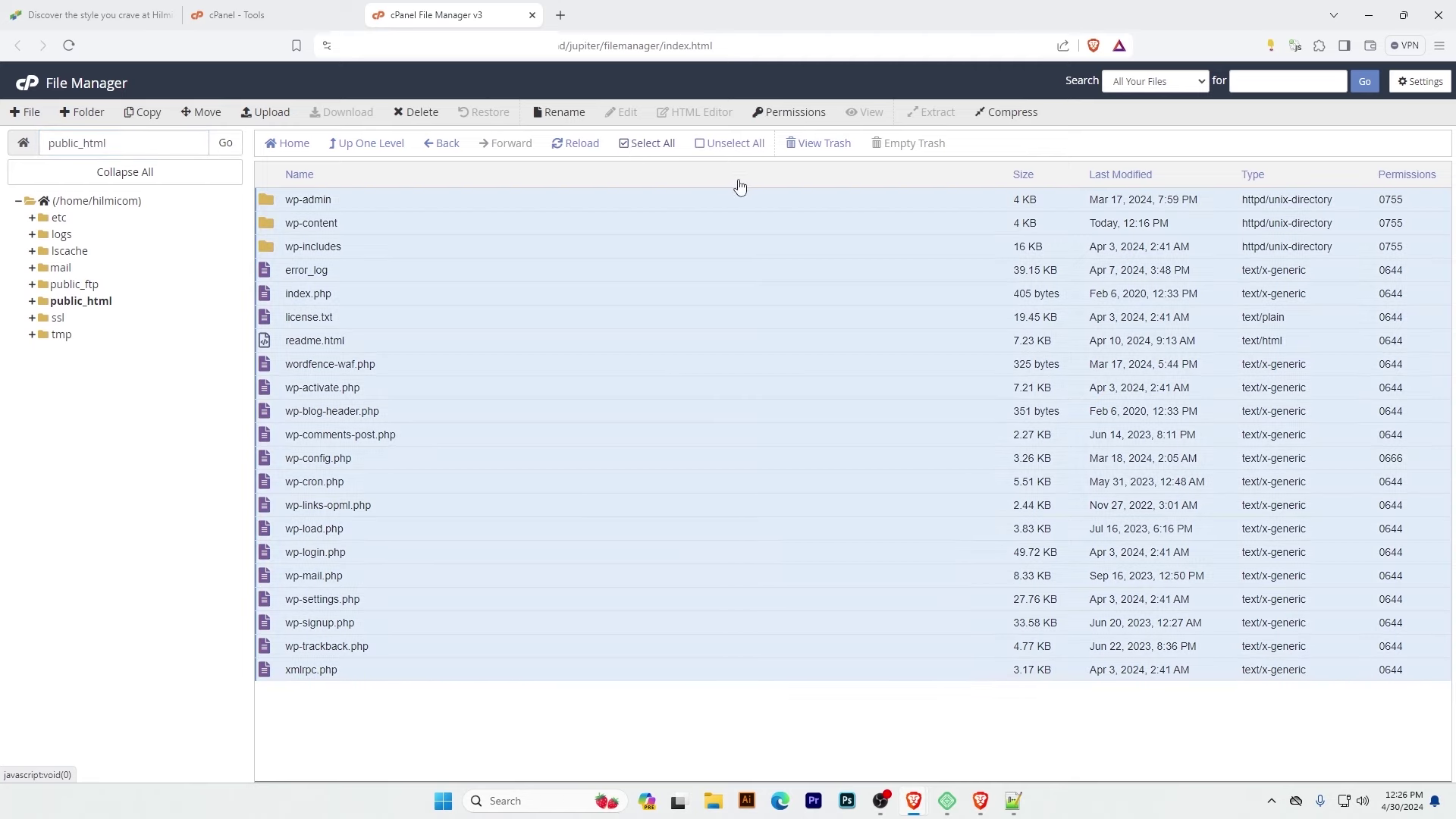
right_click(352, 460)
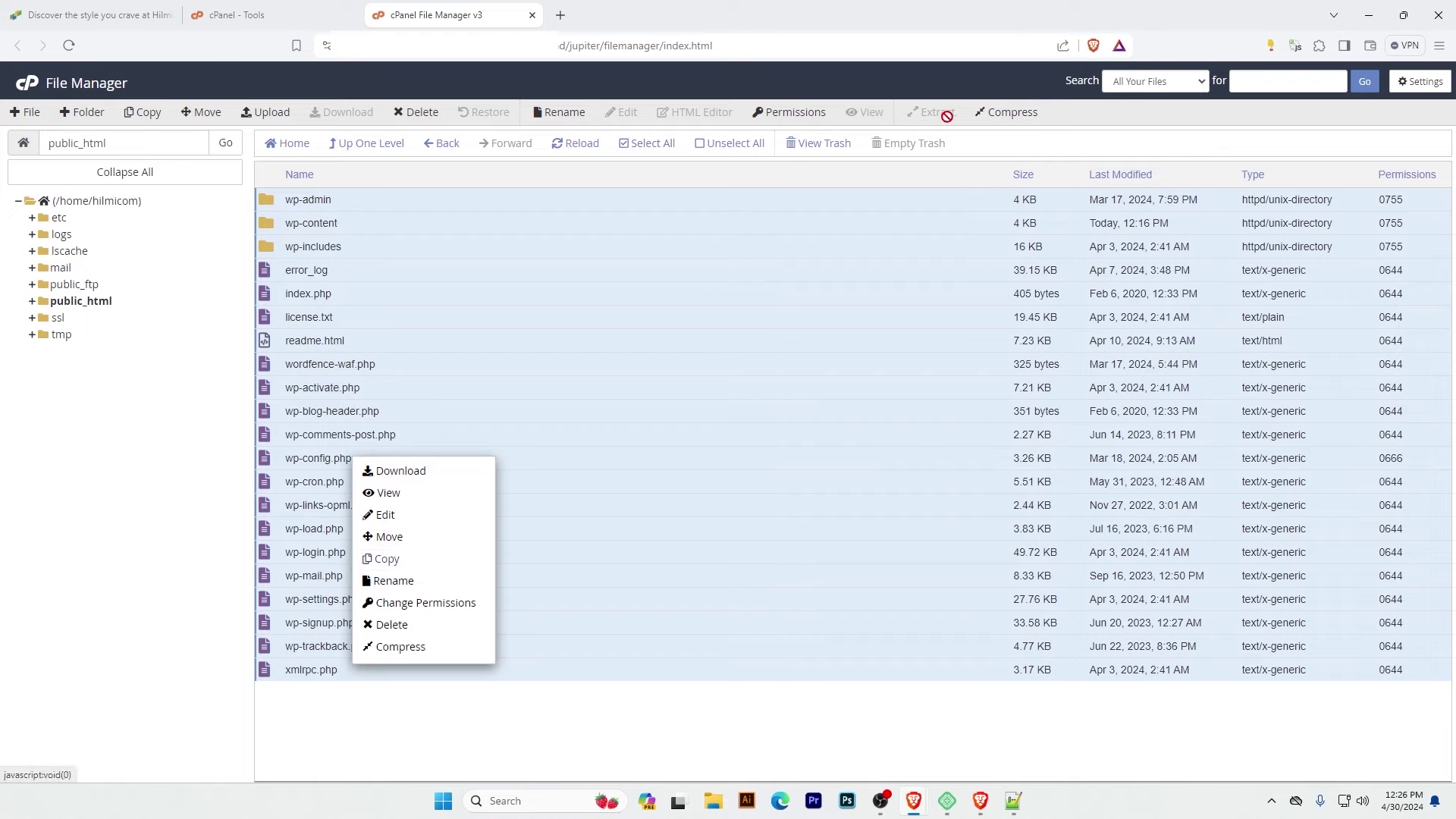
click(1010, 117)
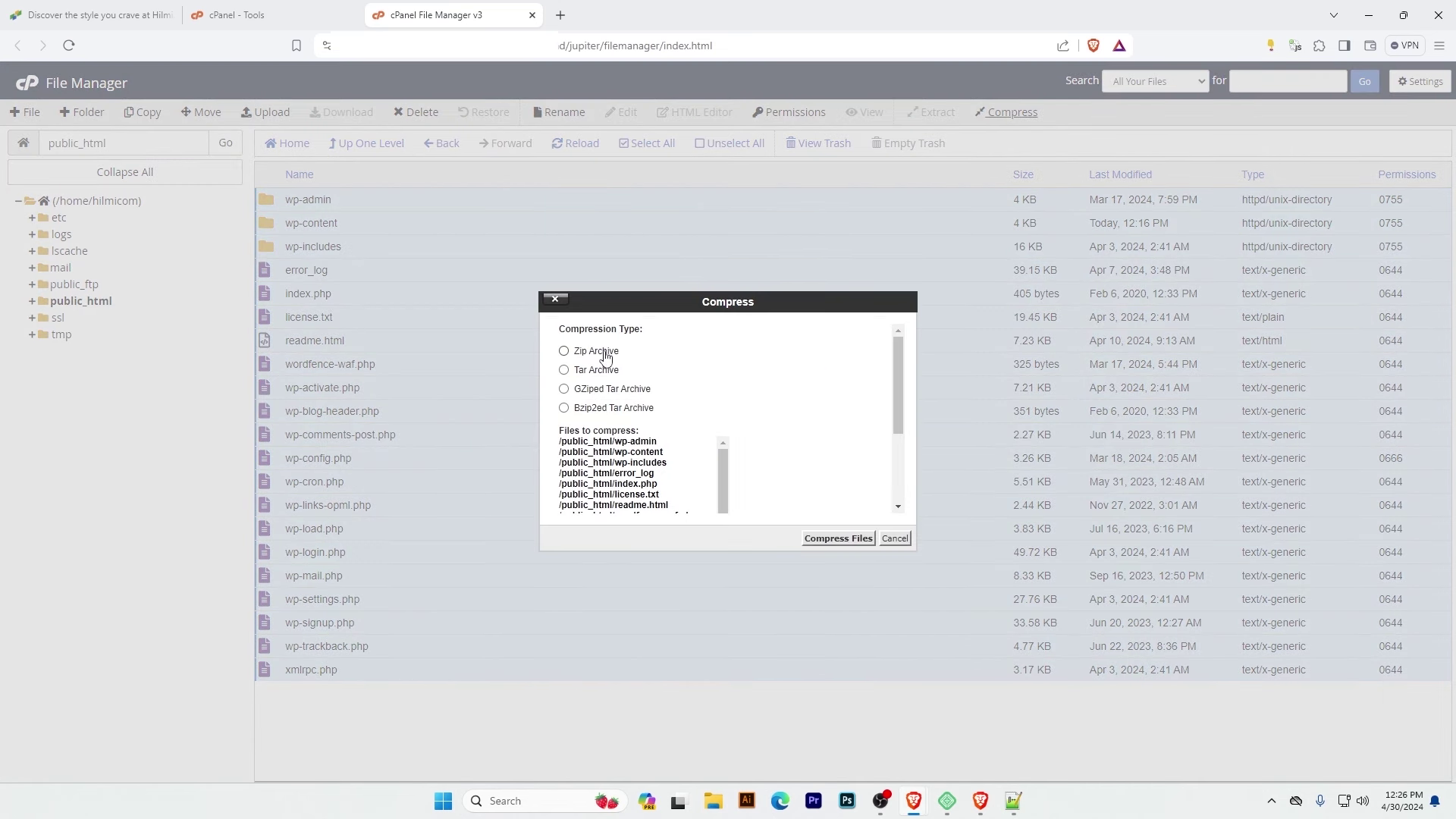
click(642, 386)
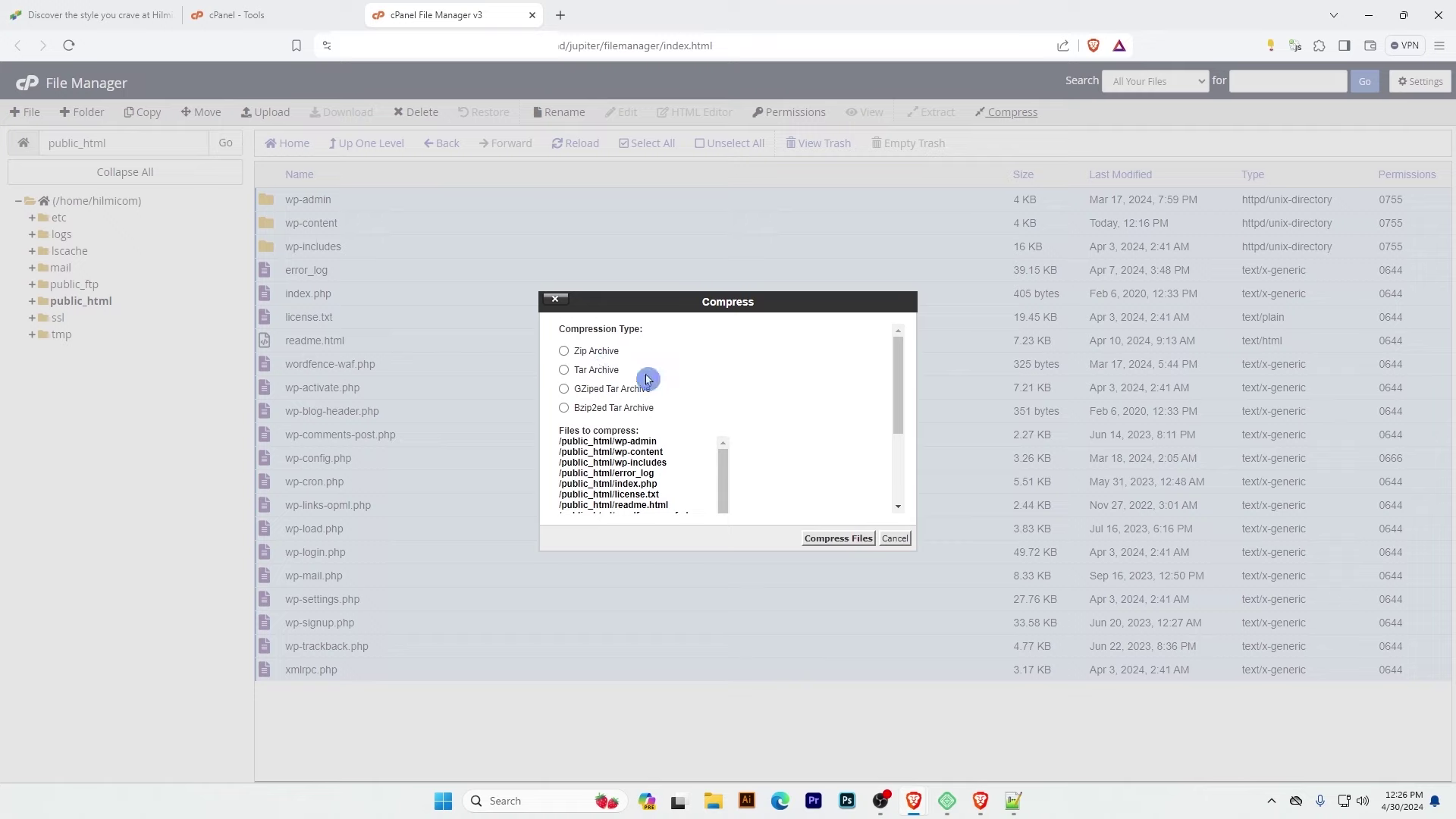
click(575, 373)
click(667, 377)
click(783, 379)
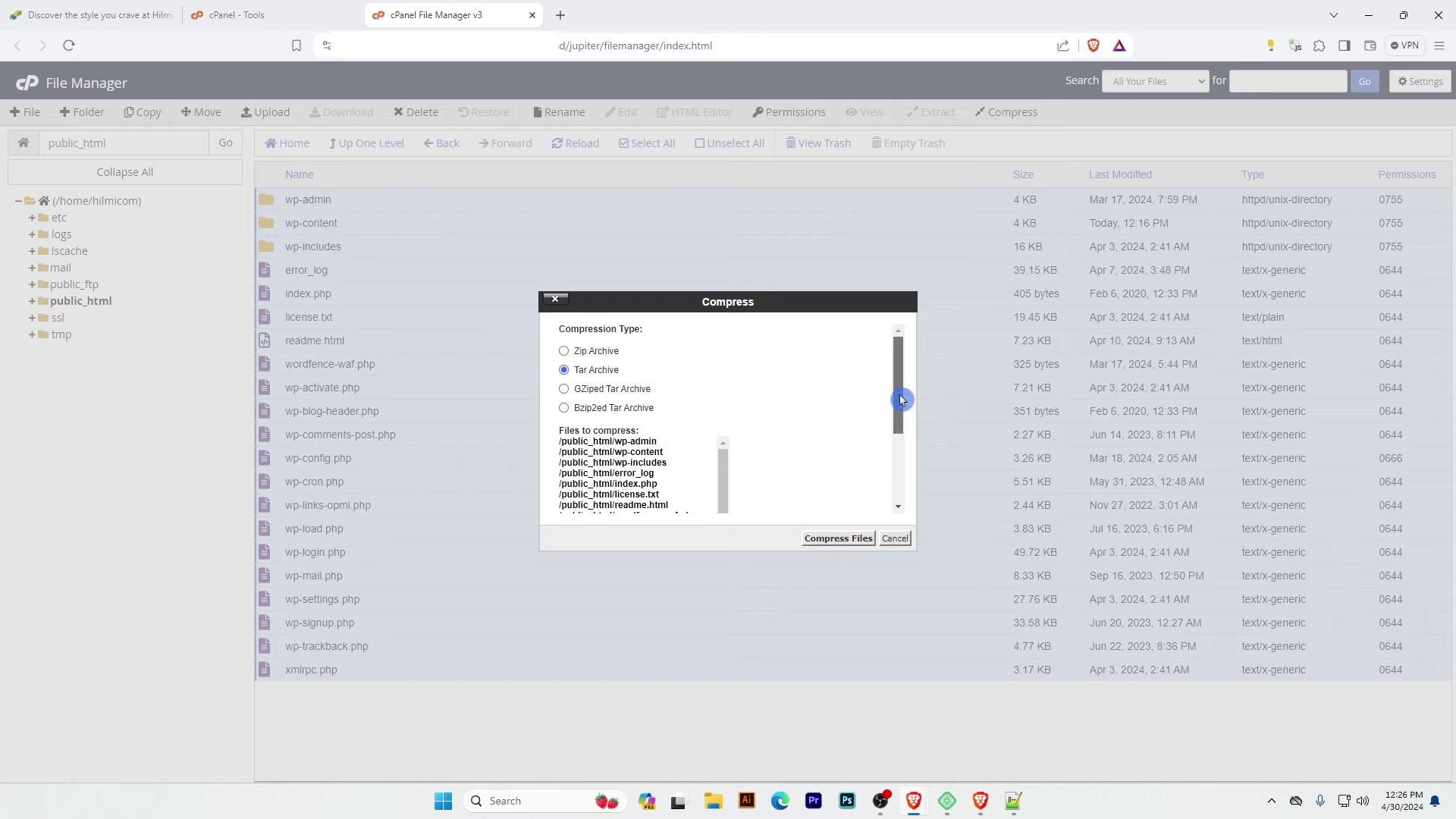
Name the archive April2024.tar inside public_html, compress the files and dismiss the compression results
drag(901, 399, 897, 467)
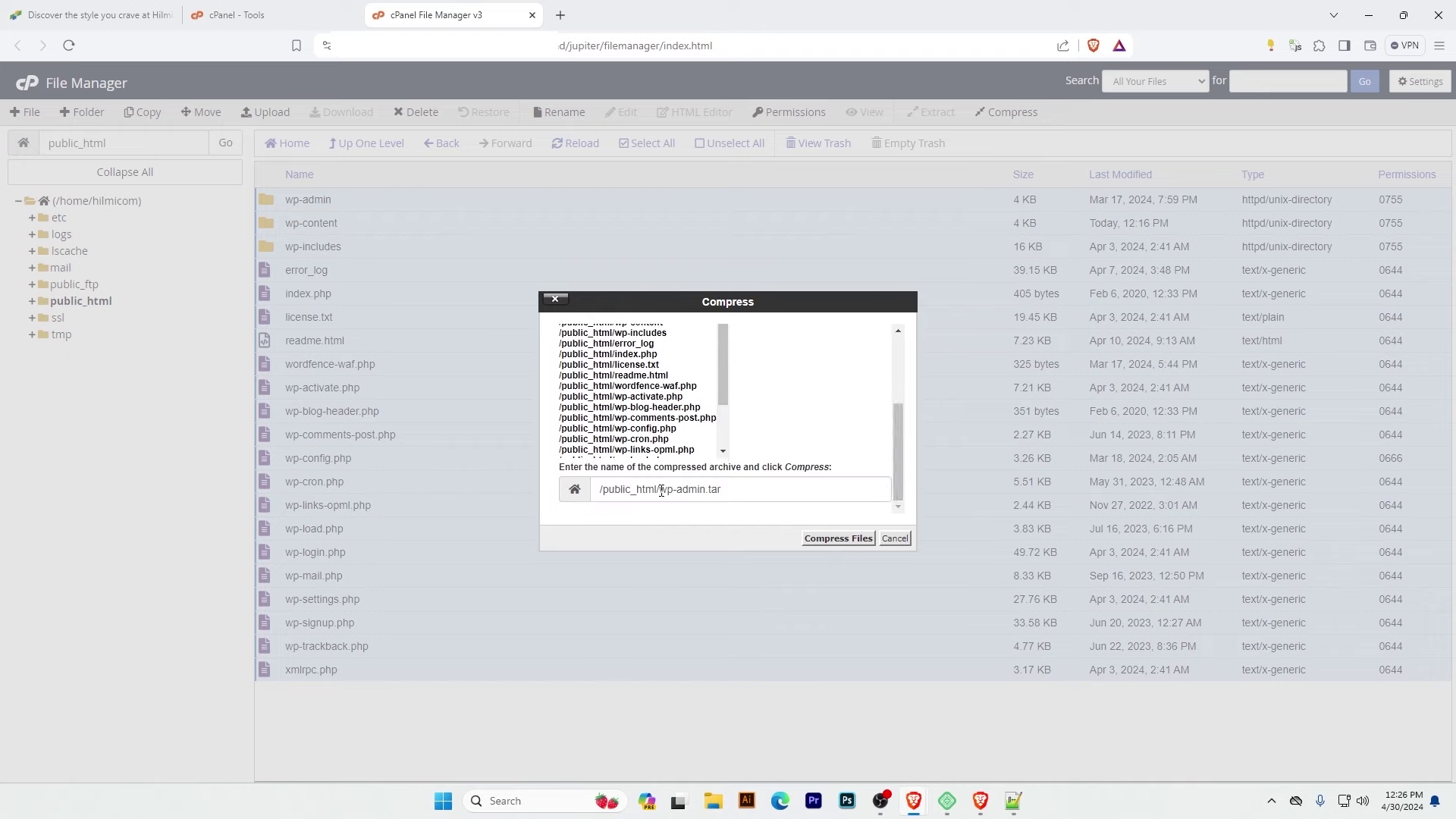
drag(661, 490, 708, 489)
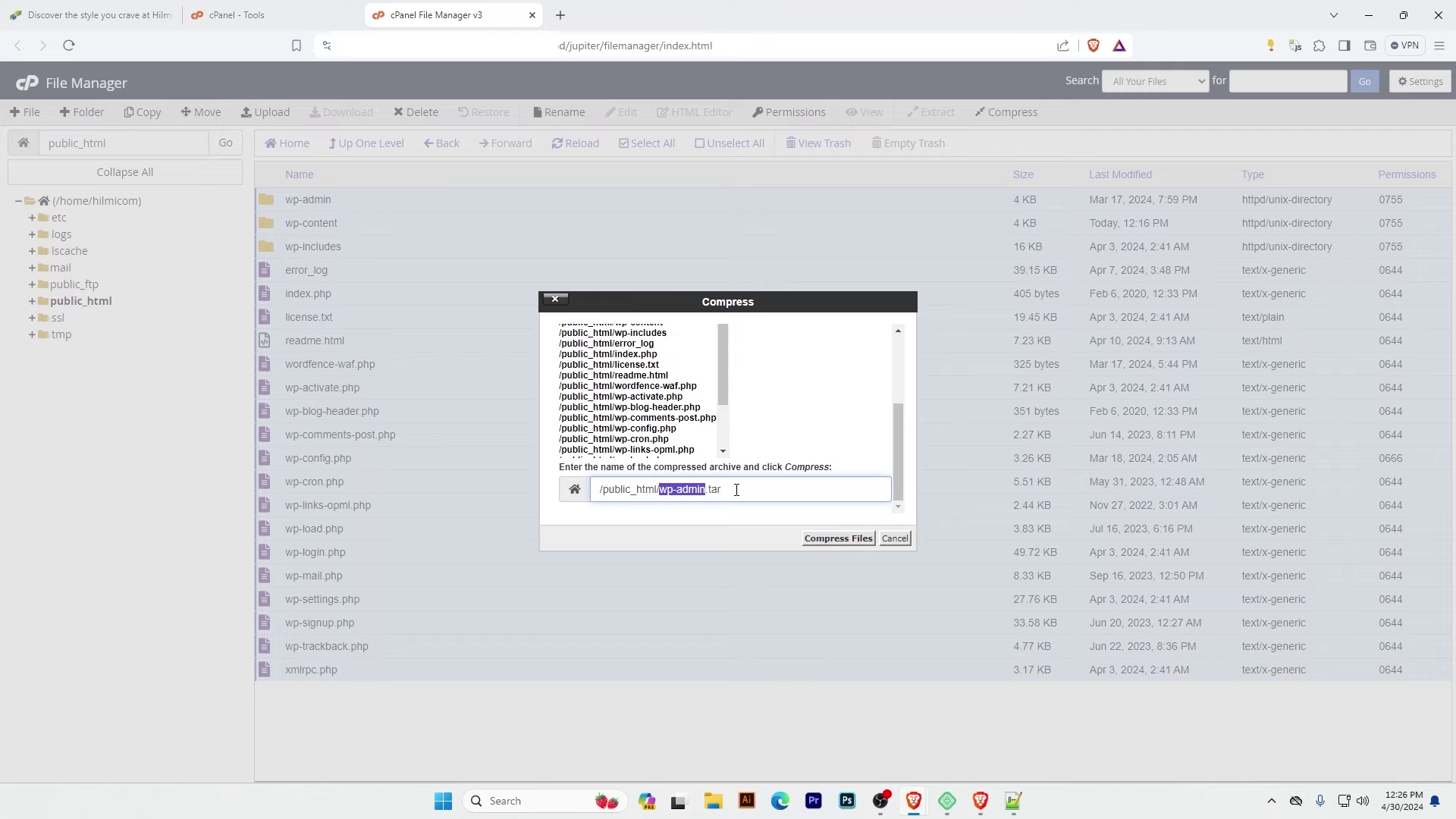
text(Api)
click(838, 538)
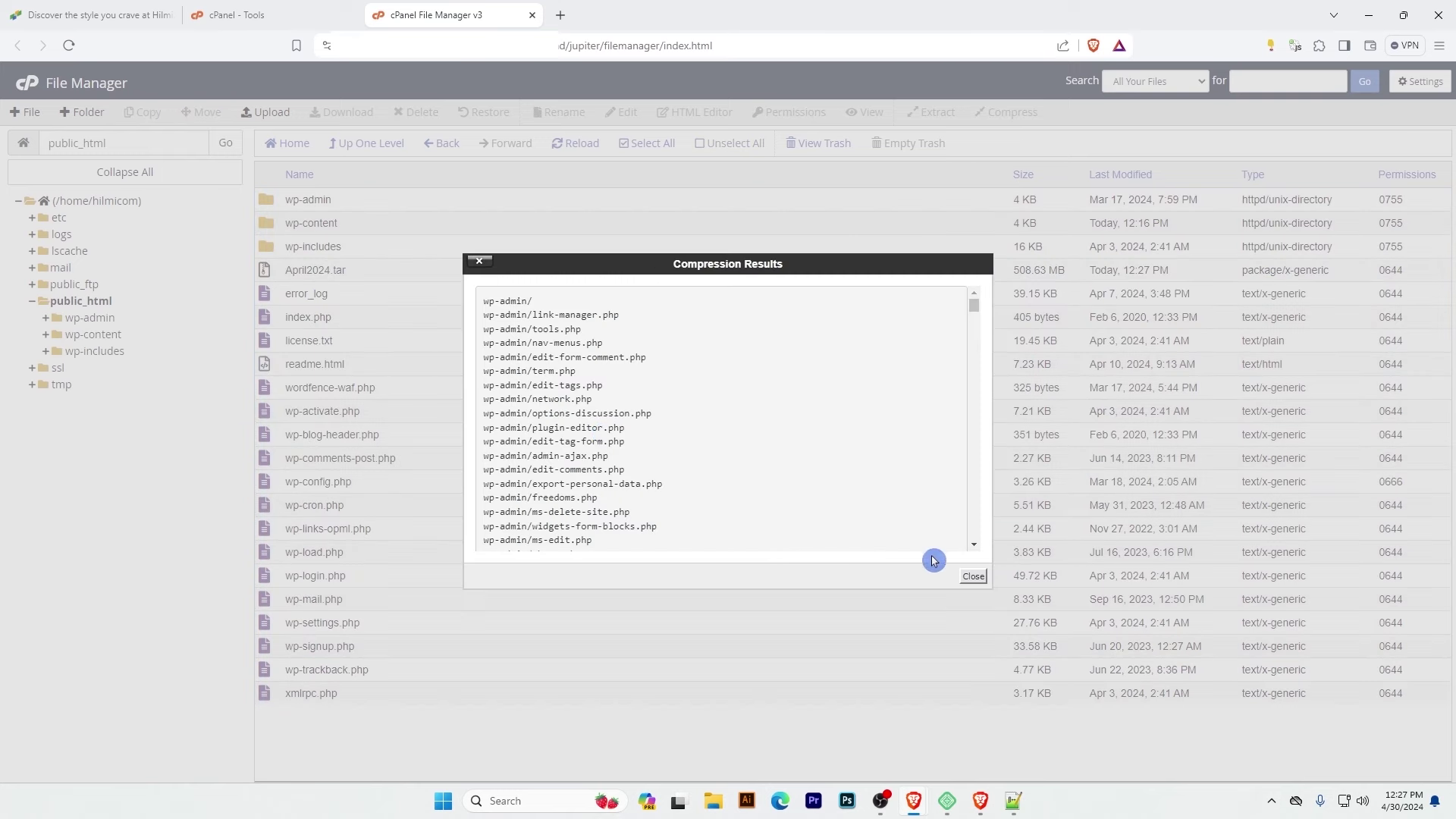
click(973, 578)
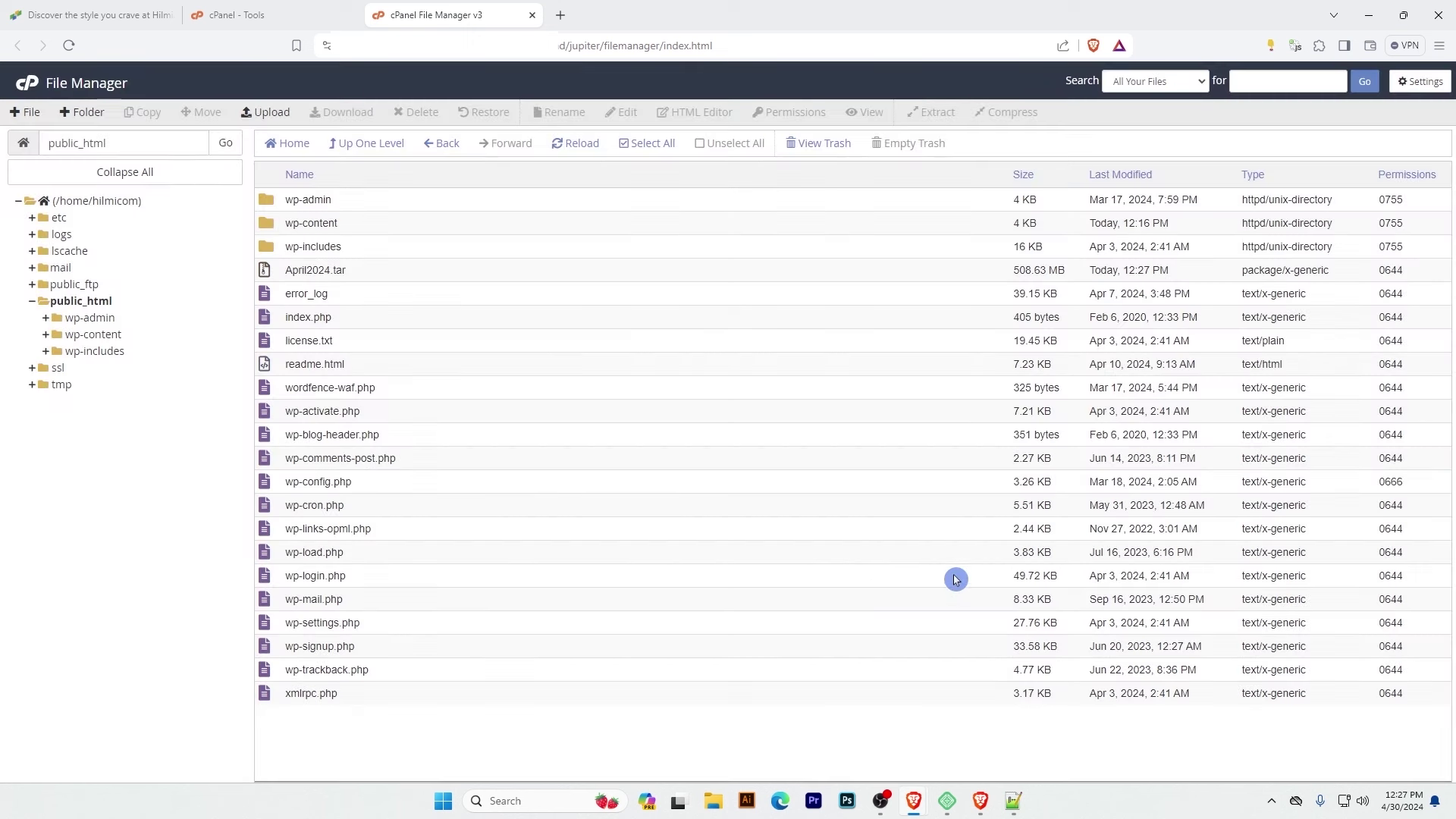
Download April2024.tar and save it on the computer in a new folder named Backup inside the client's folder
click(304, 271)
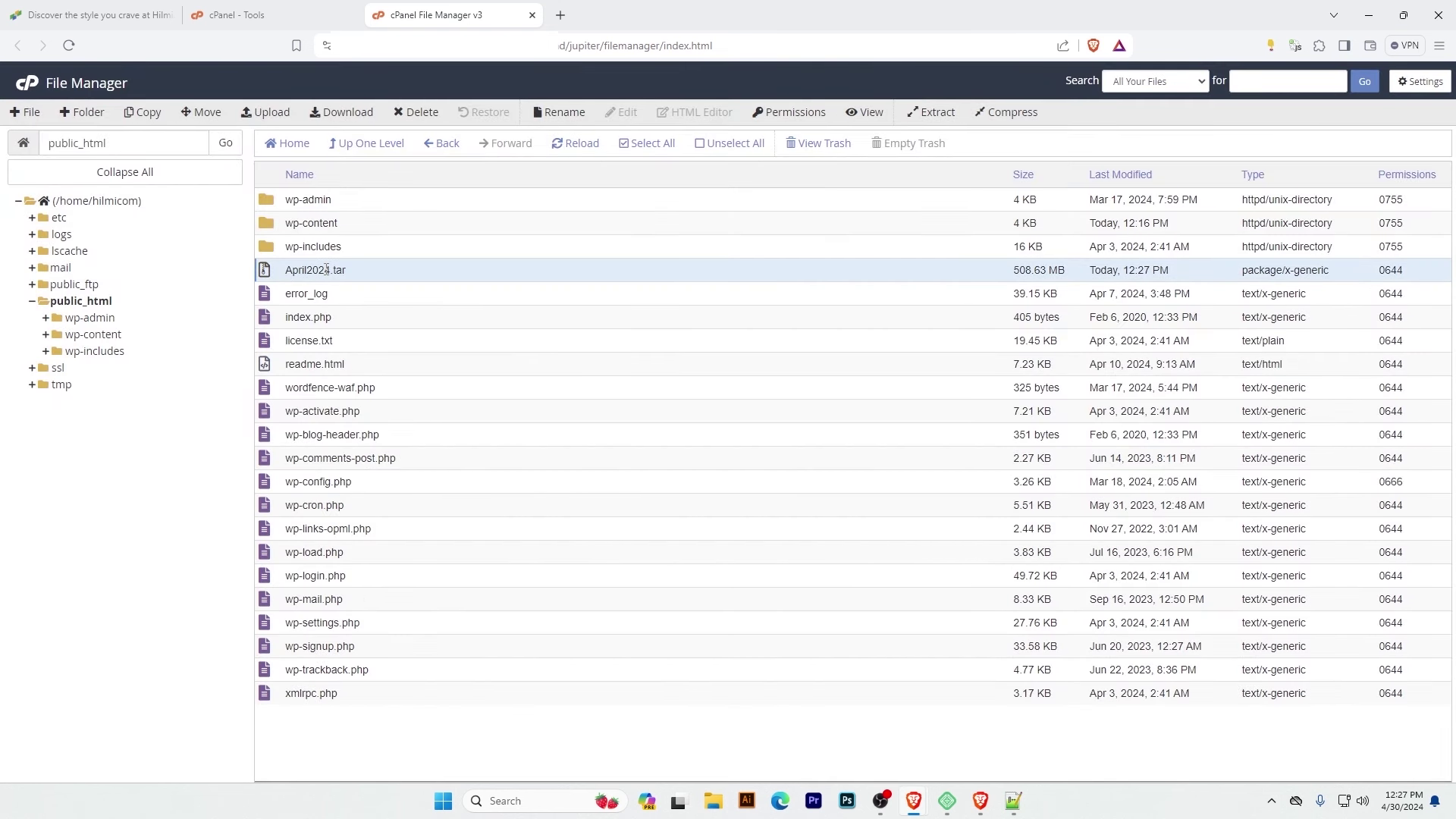
right_click(327, 270)
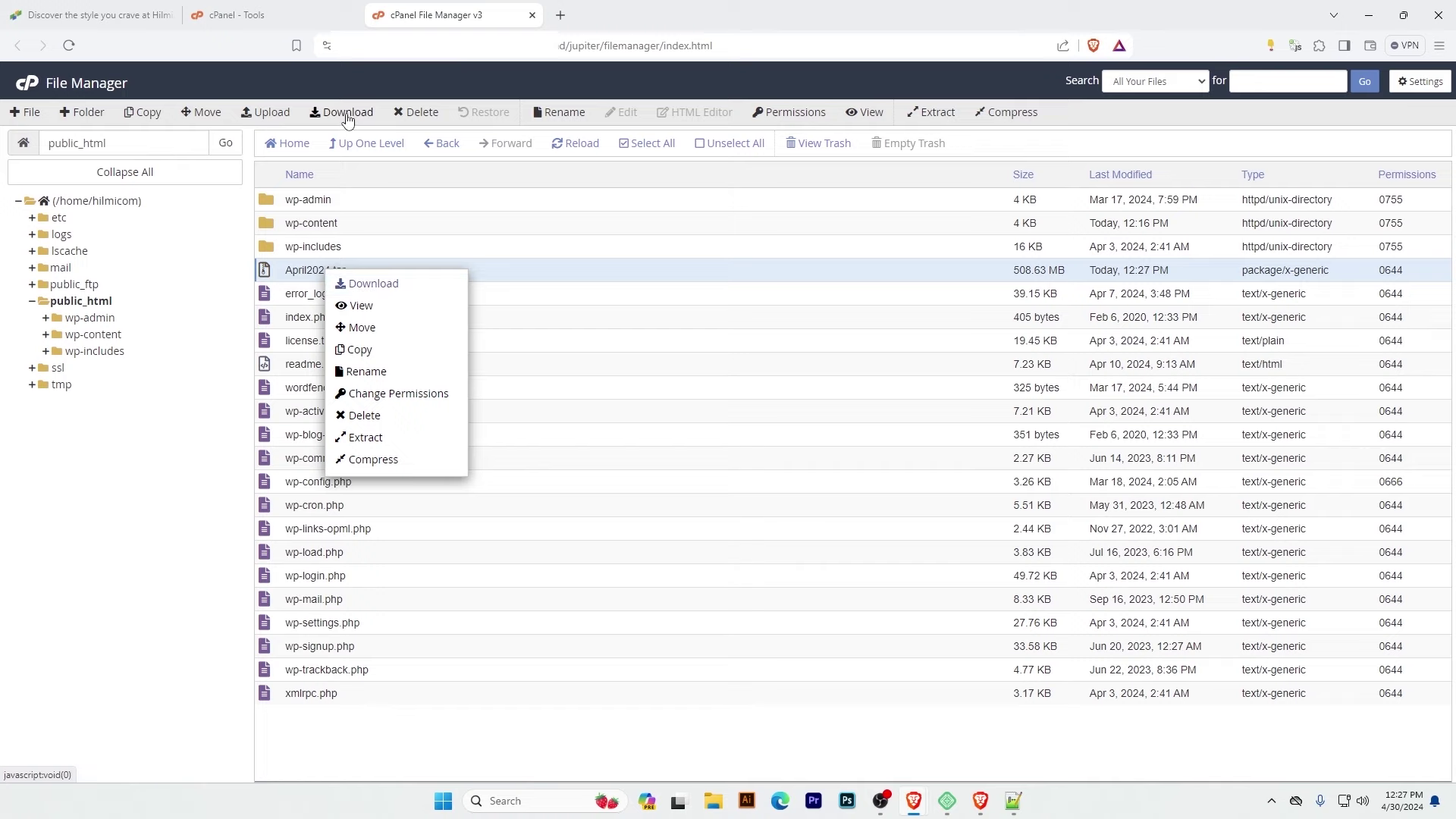
click(369, 289)
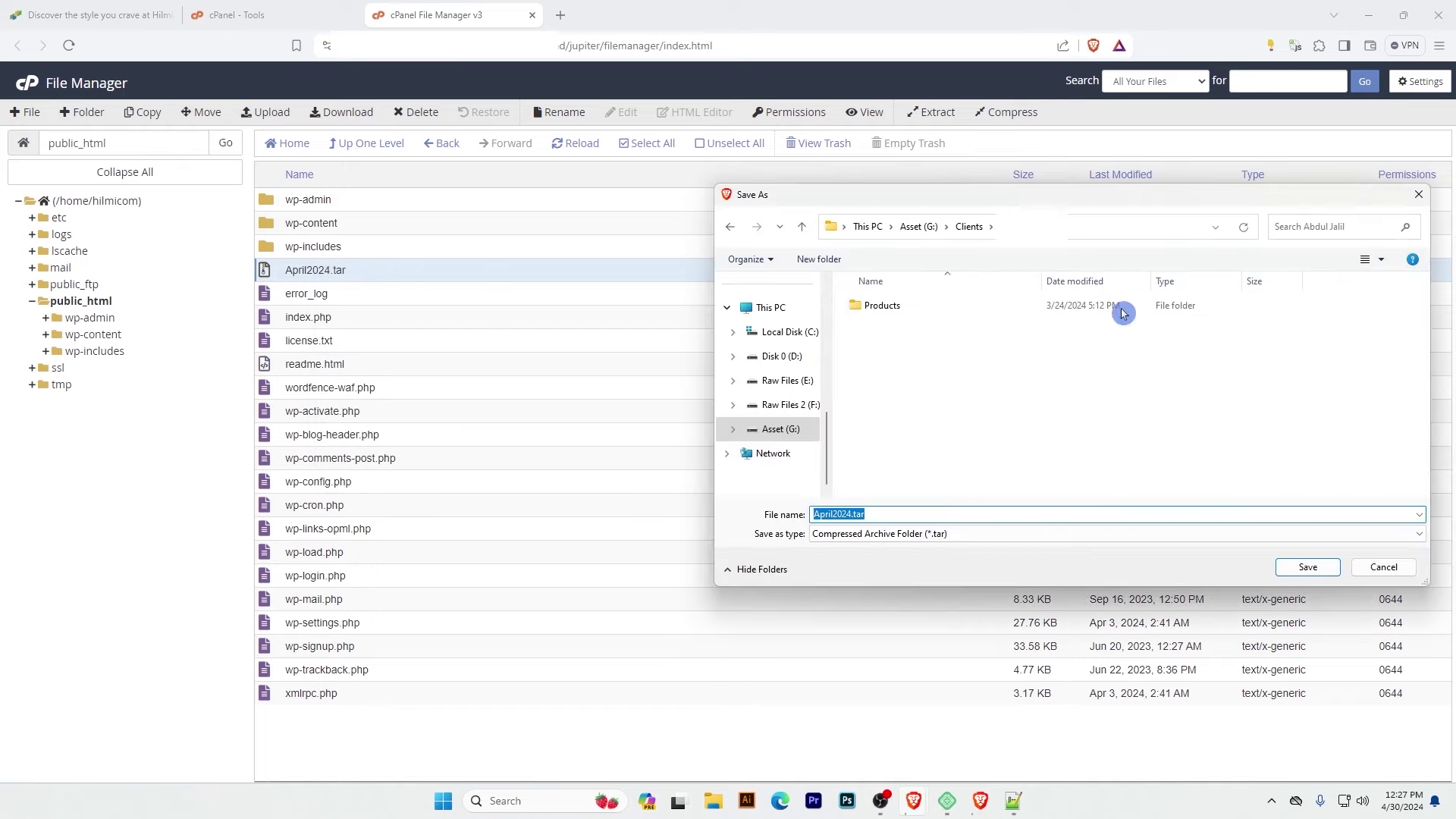
click(819, 259)
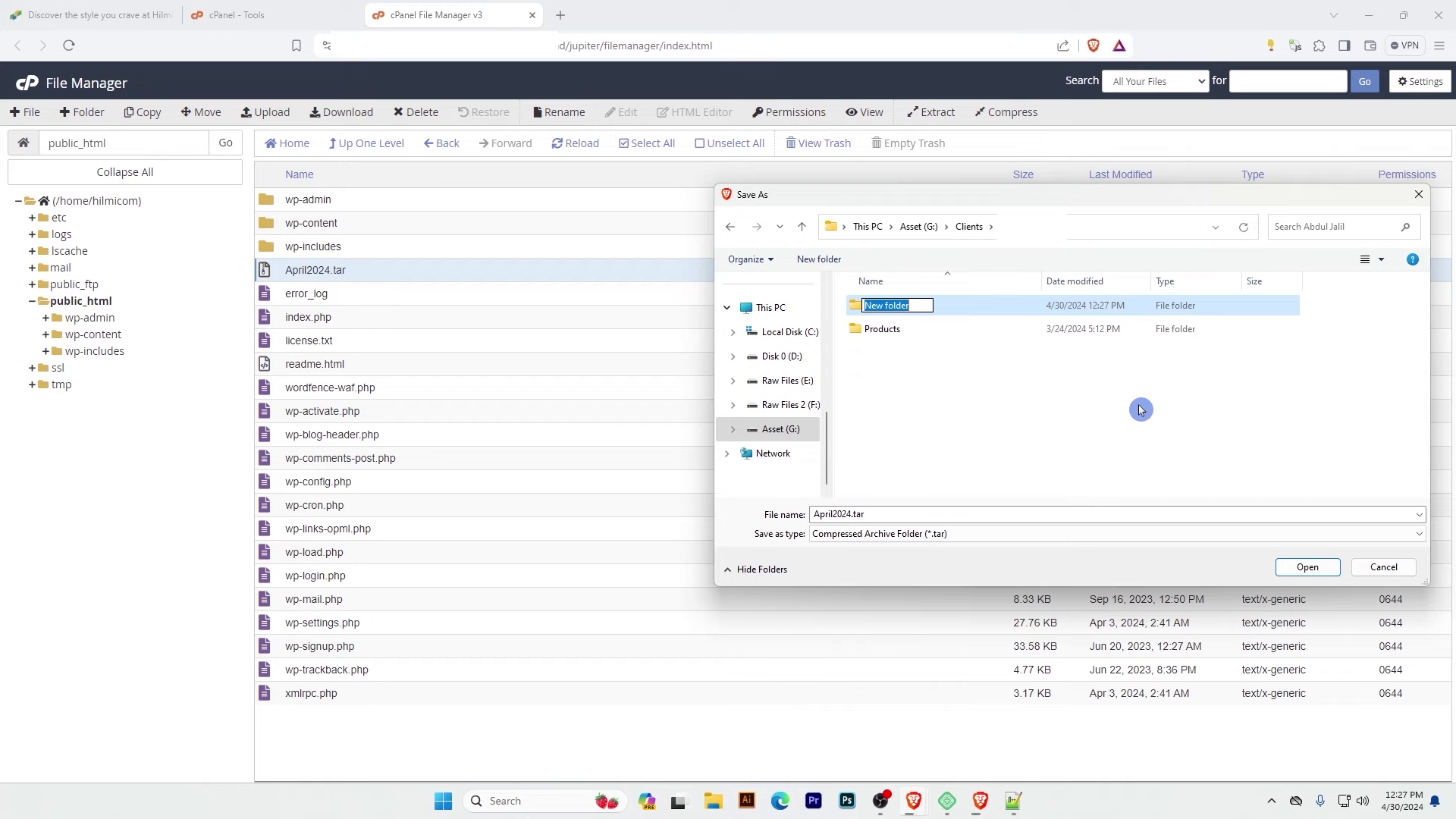
text(Backup)
key(Return)
key(Return)
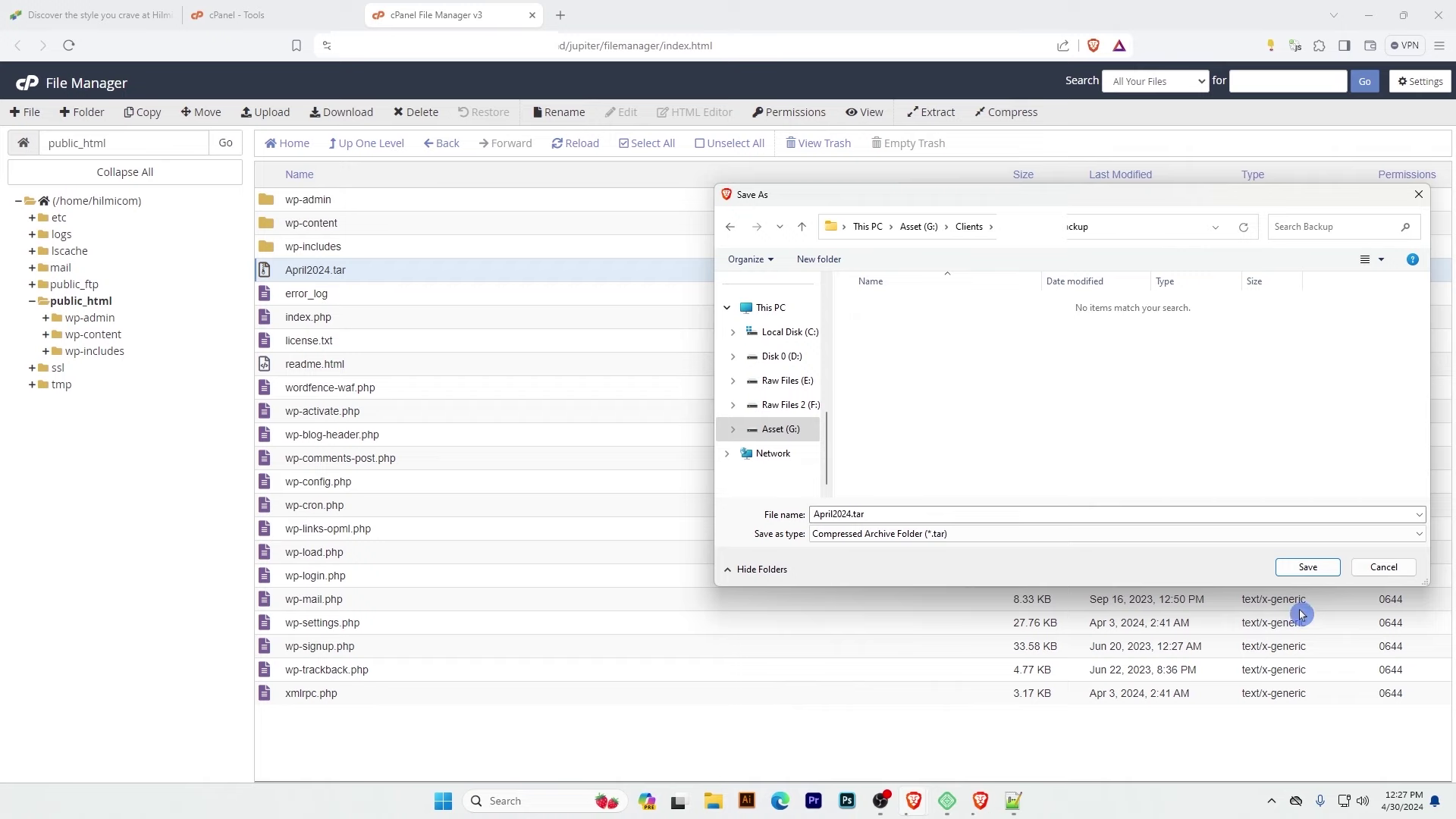
click(1308, 567)
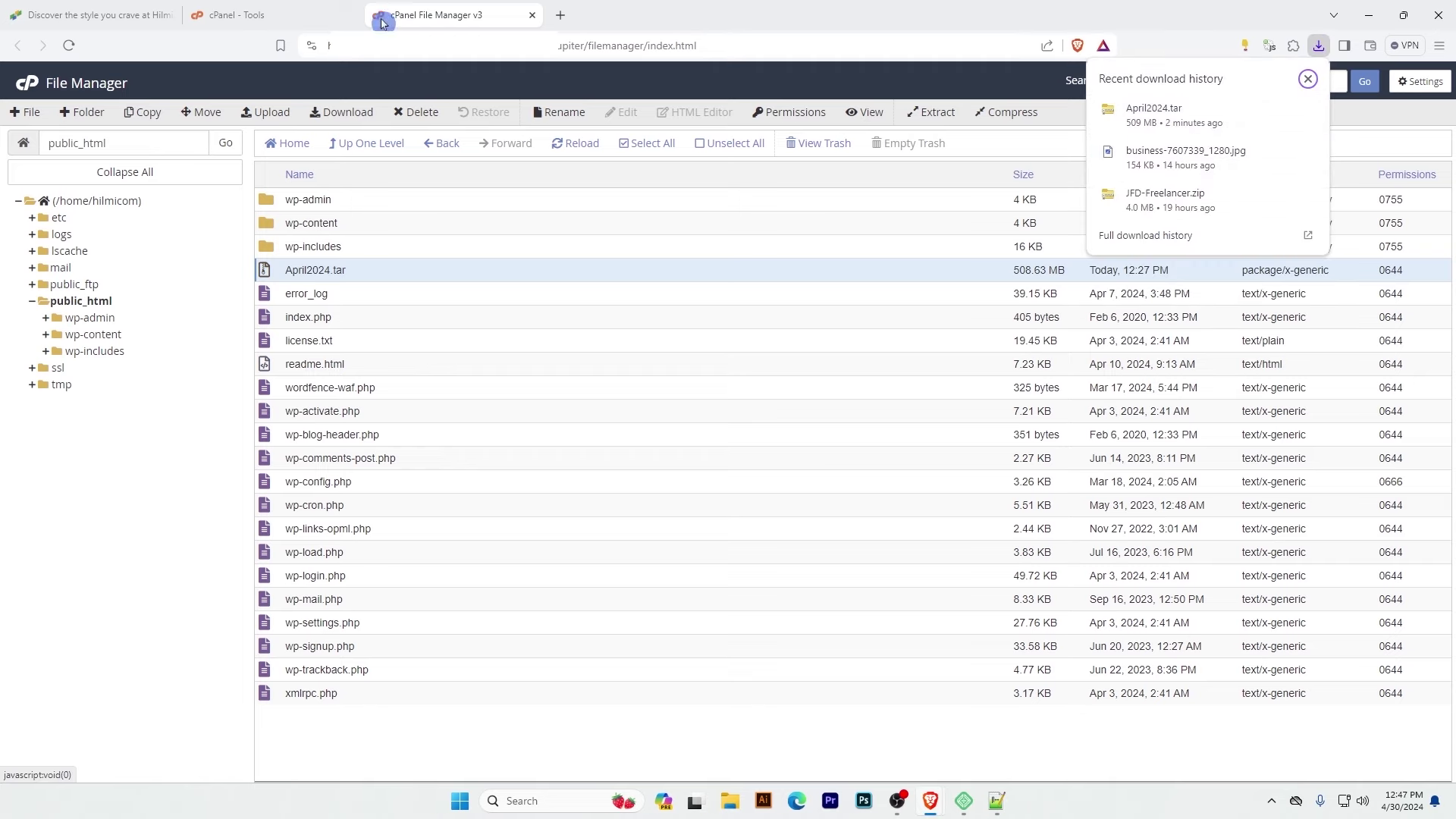
Open phpMyAdmin from the cPanel tools and look over the list of databases
click(250, 14)
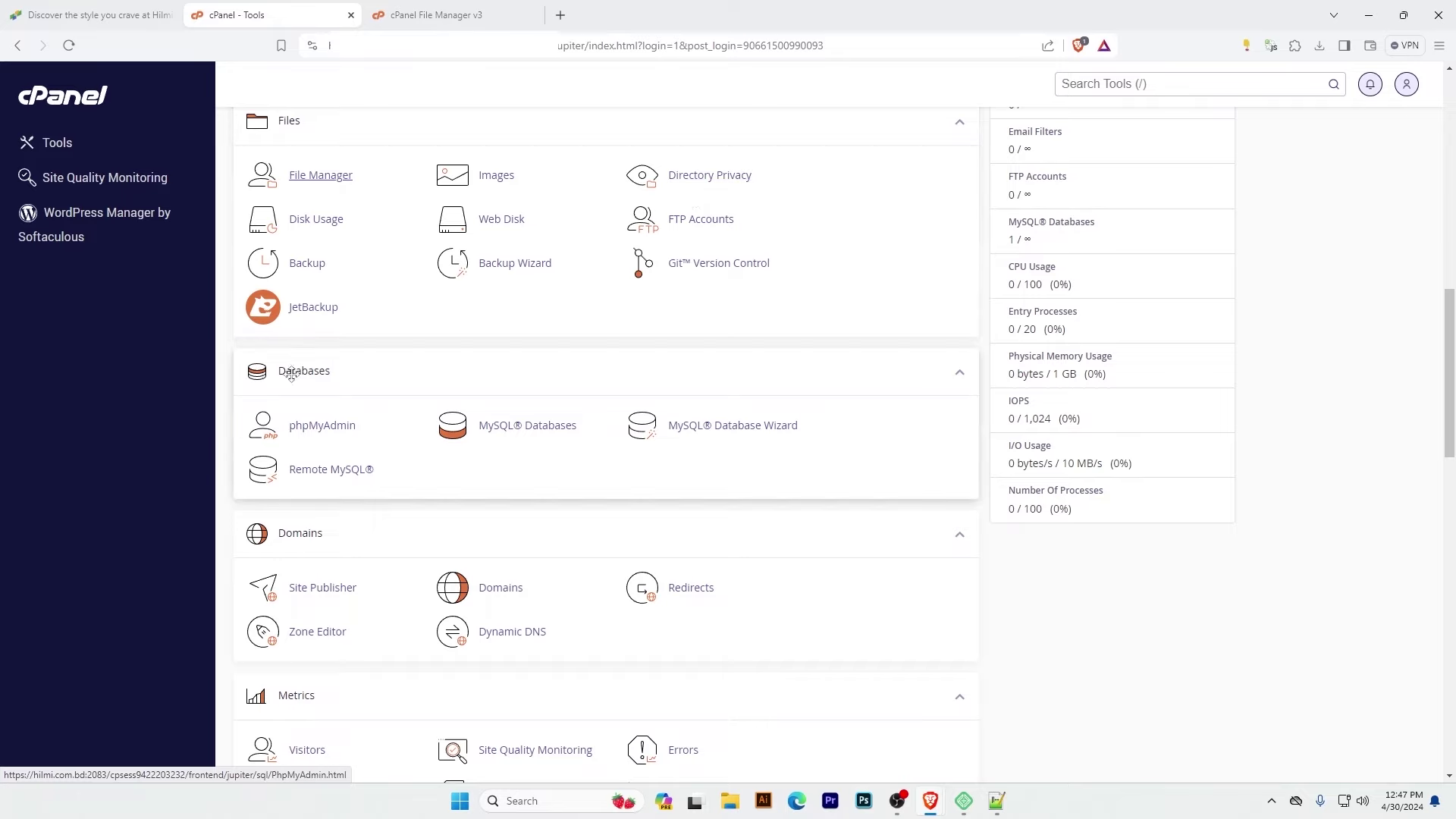
click(336, 427)
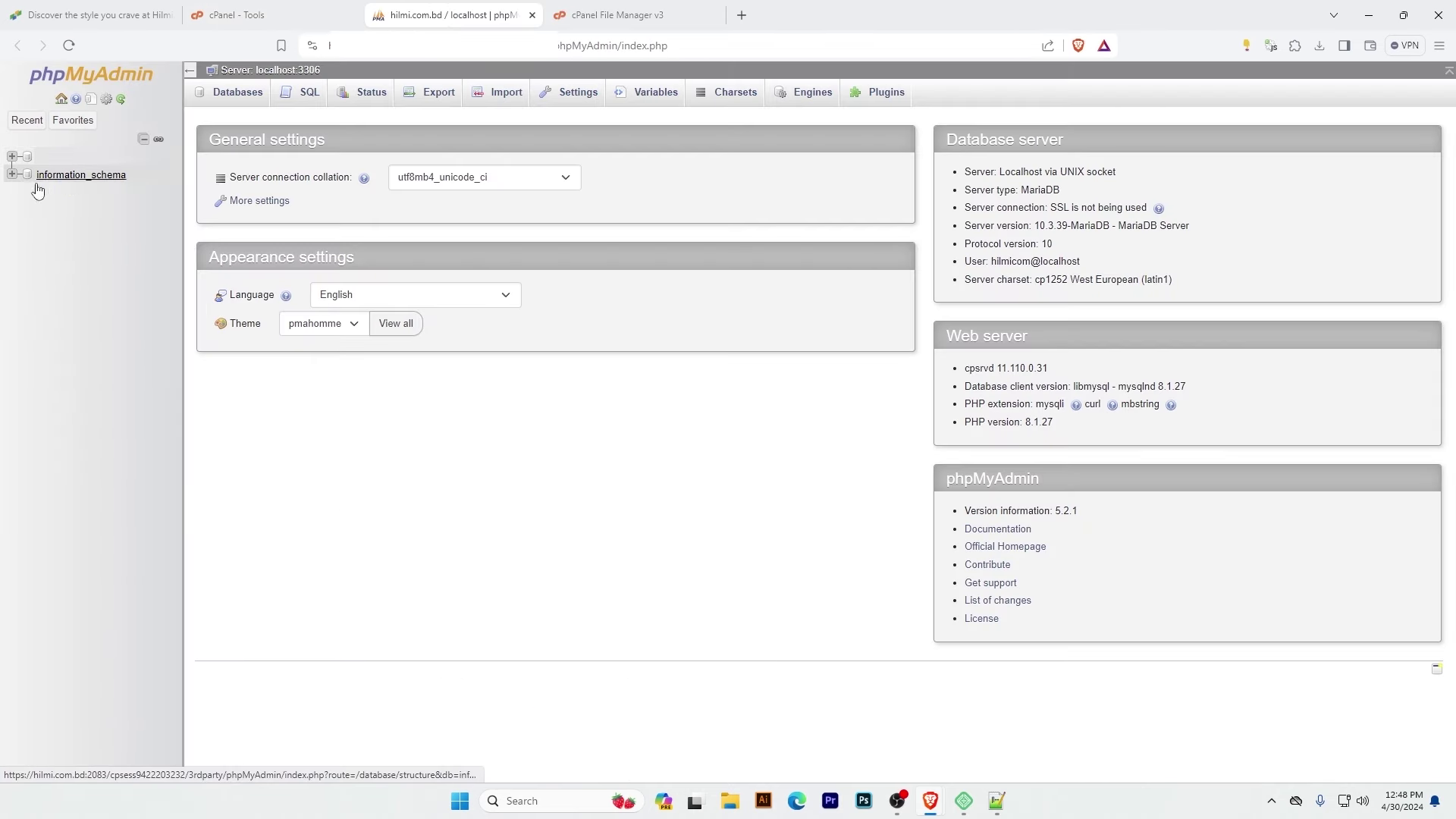
click(57, 195)
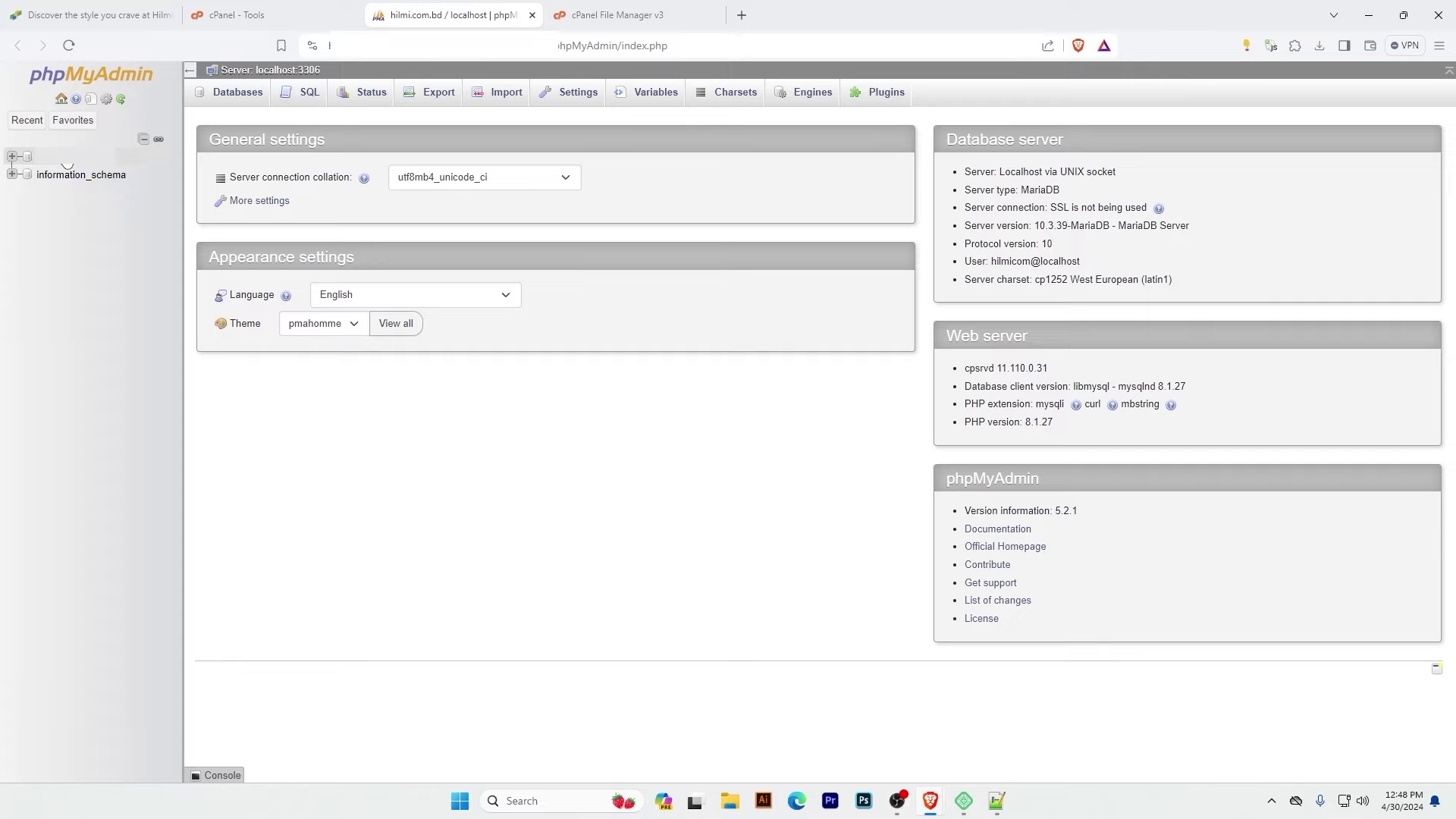
click(61, 177)
click(60, 196)
Return to File Manager and open wp-config.php from public_html in the code editor
key(ctrl+1)
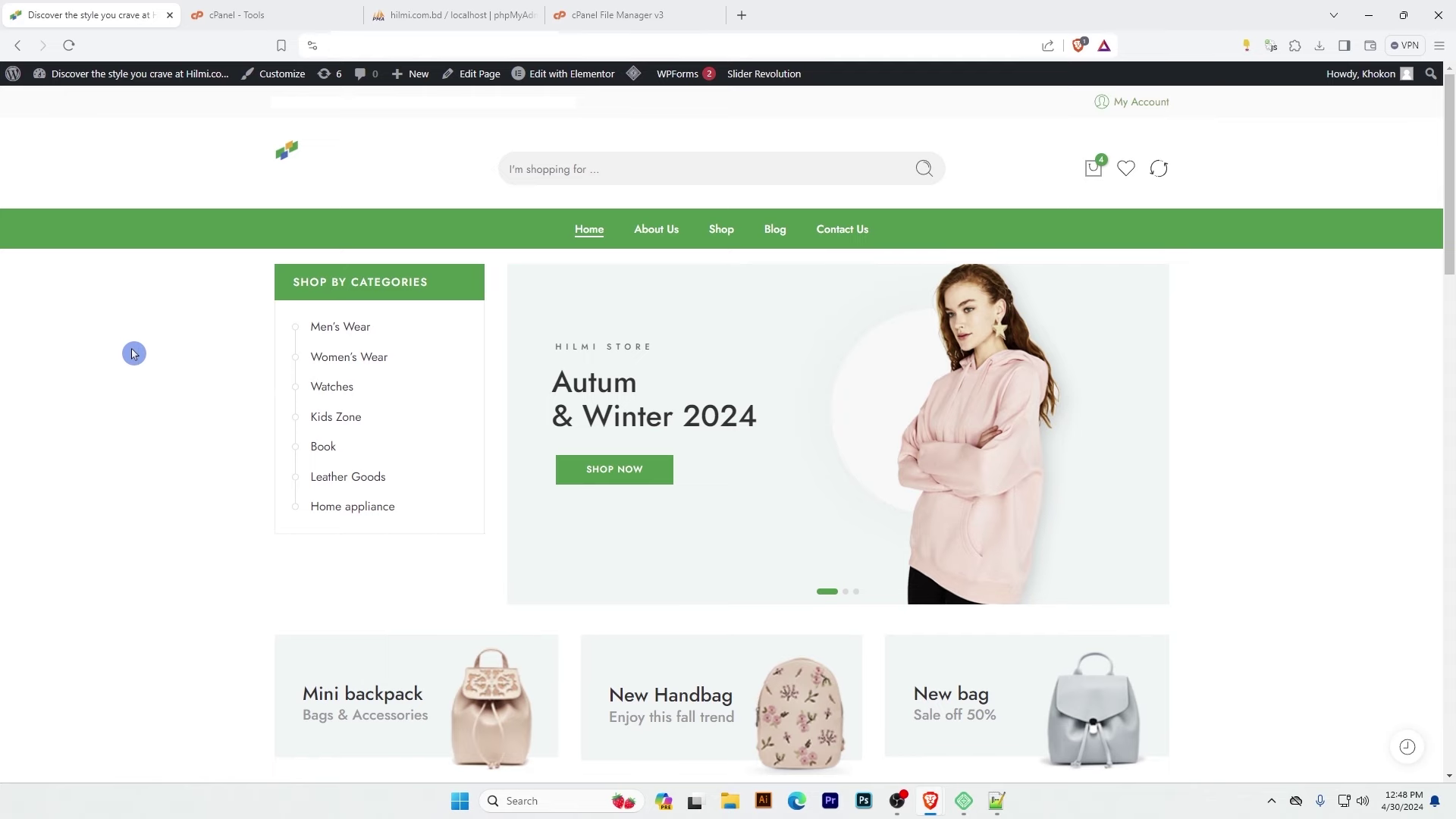
key(ctrl+4)
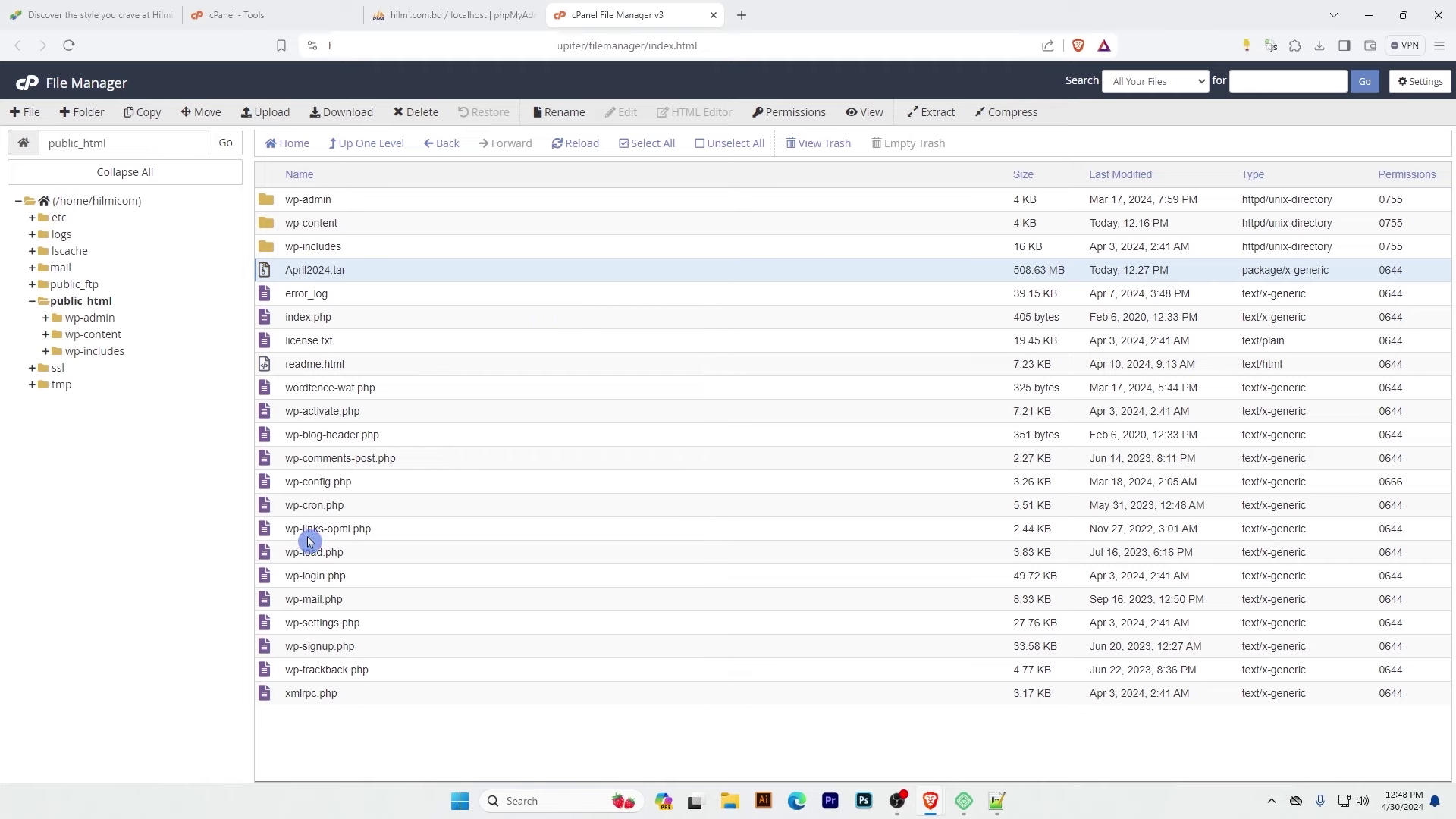
click(326, 483)
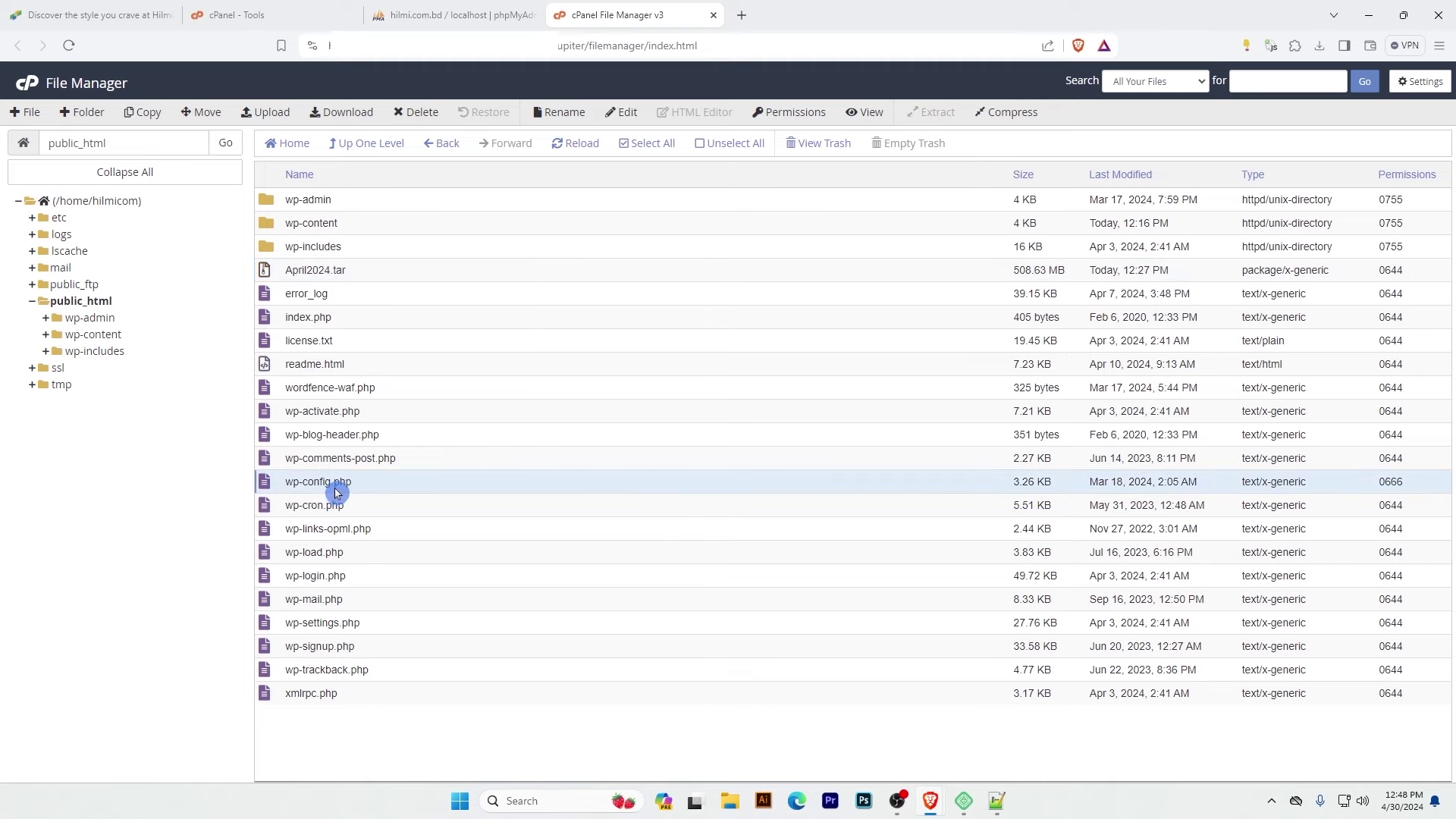
click(628, 113)
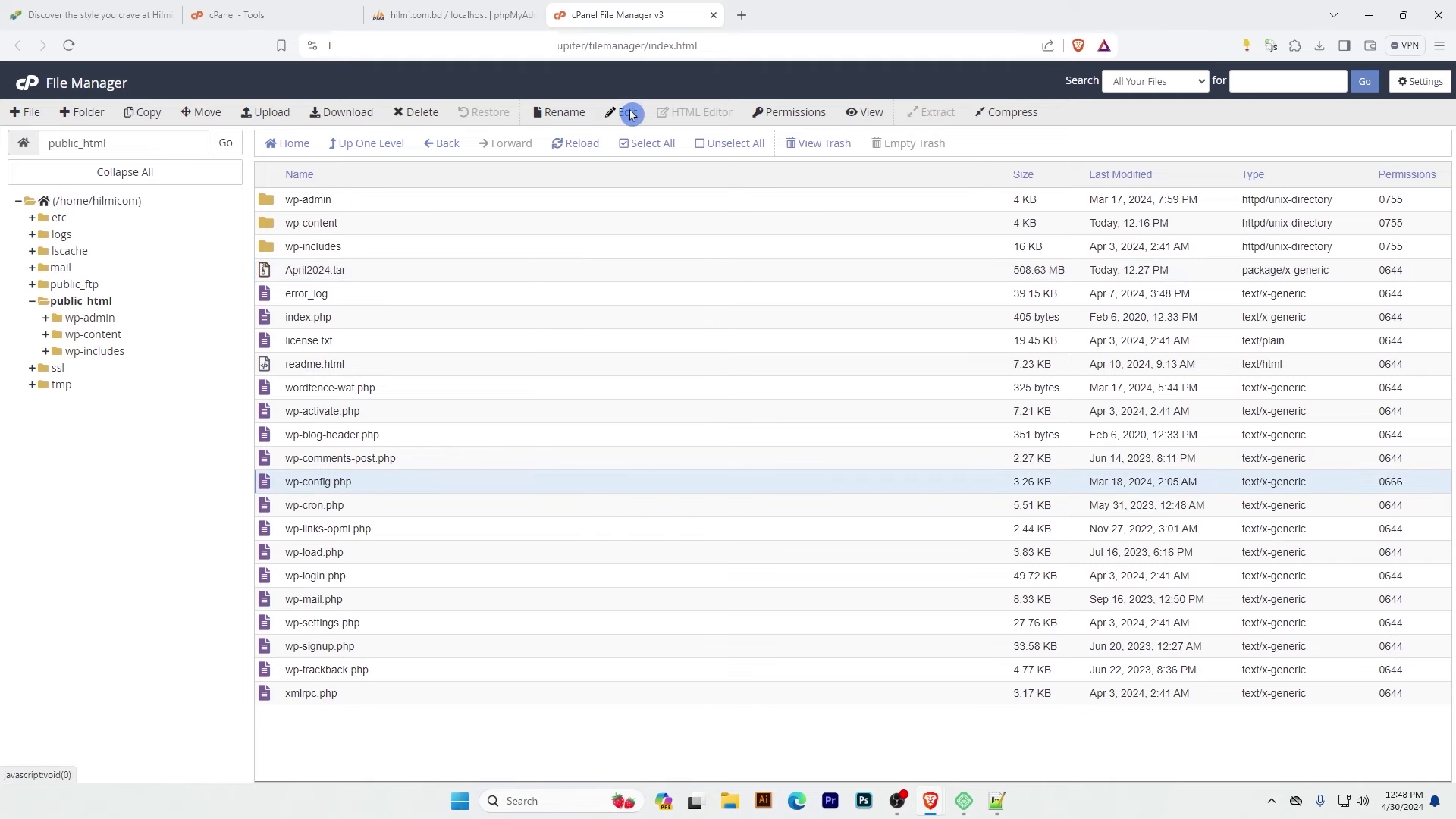
click(809, 541)
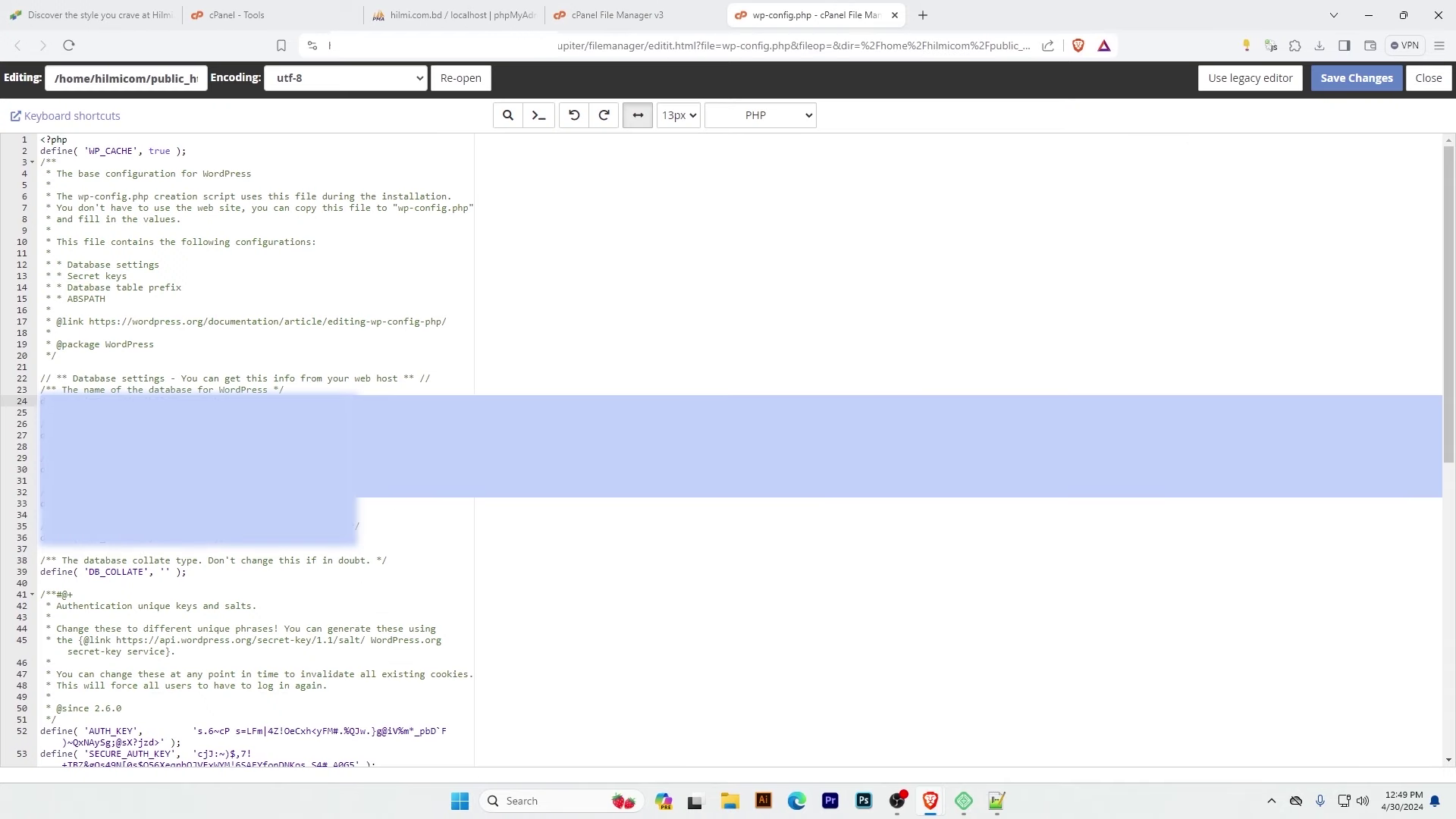
Check the database name in wp-config.php and open the matching database in phpMyAdmin
click(225, 398)
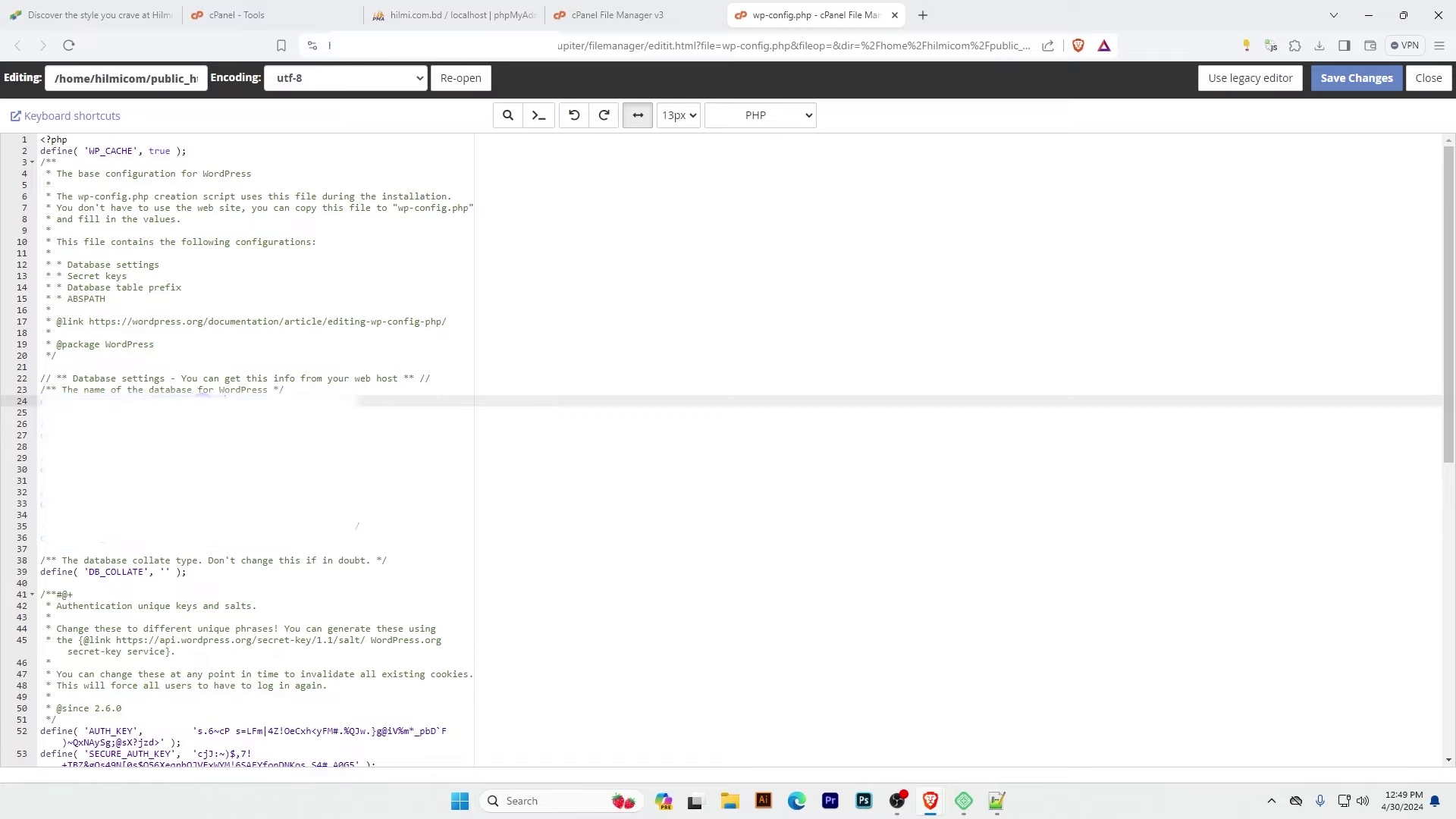
click(447, 14)
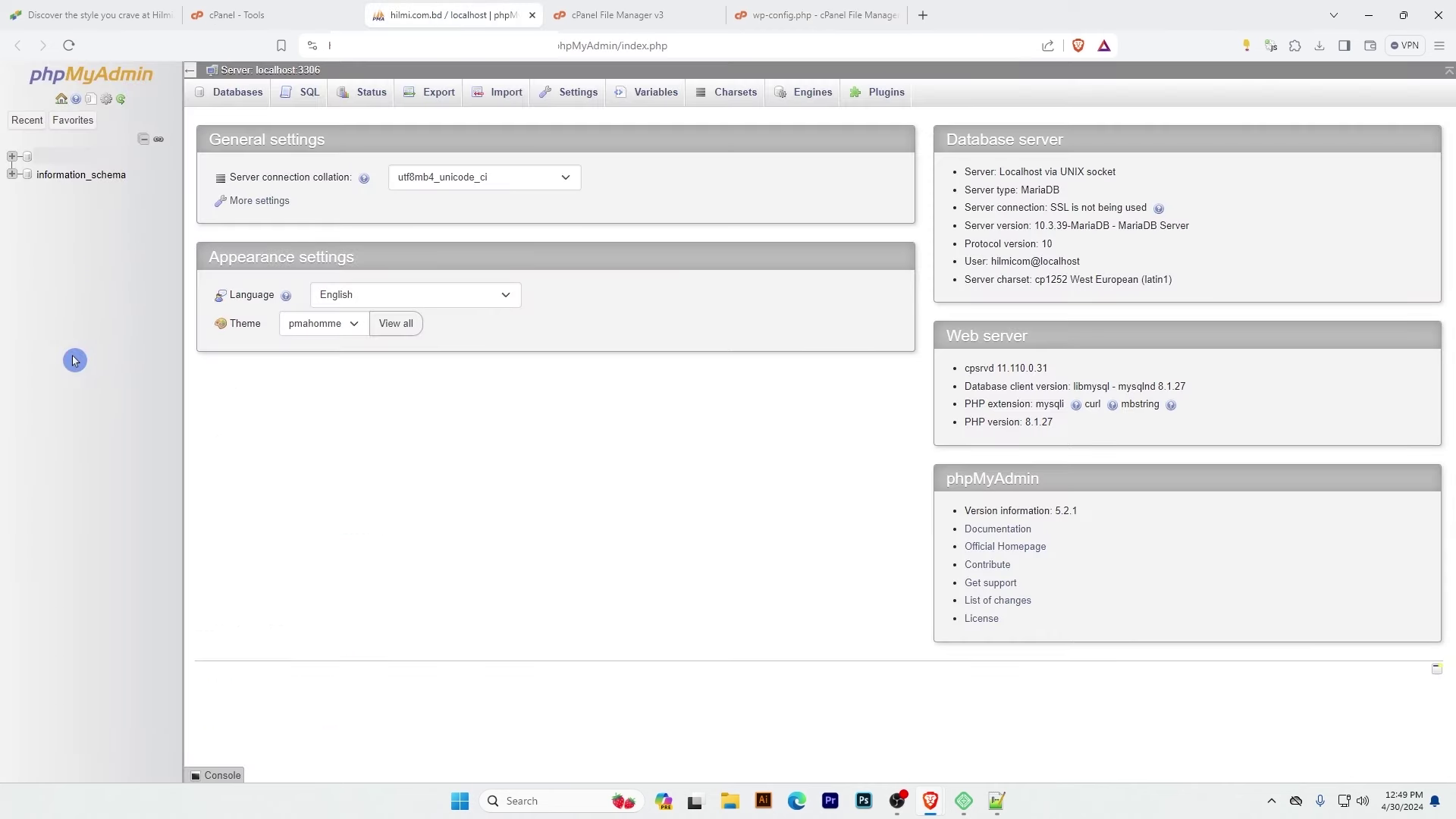
click(66, 167)
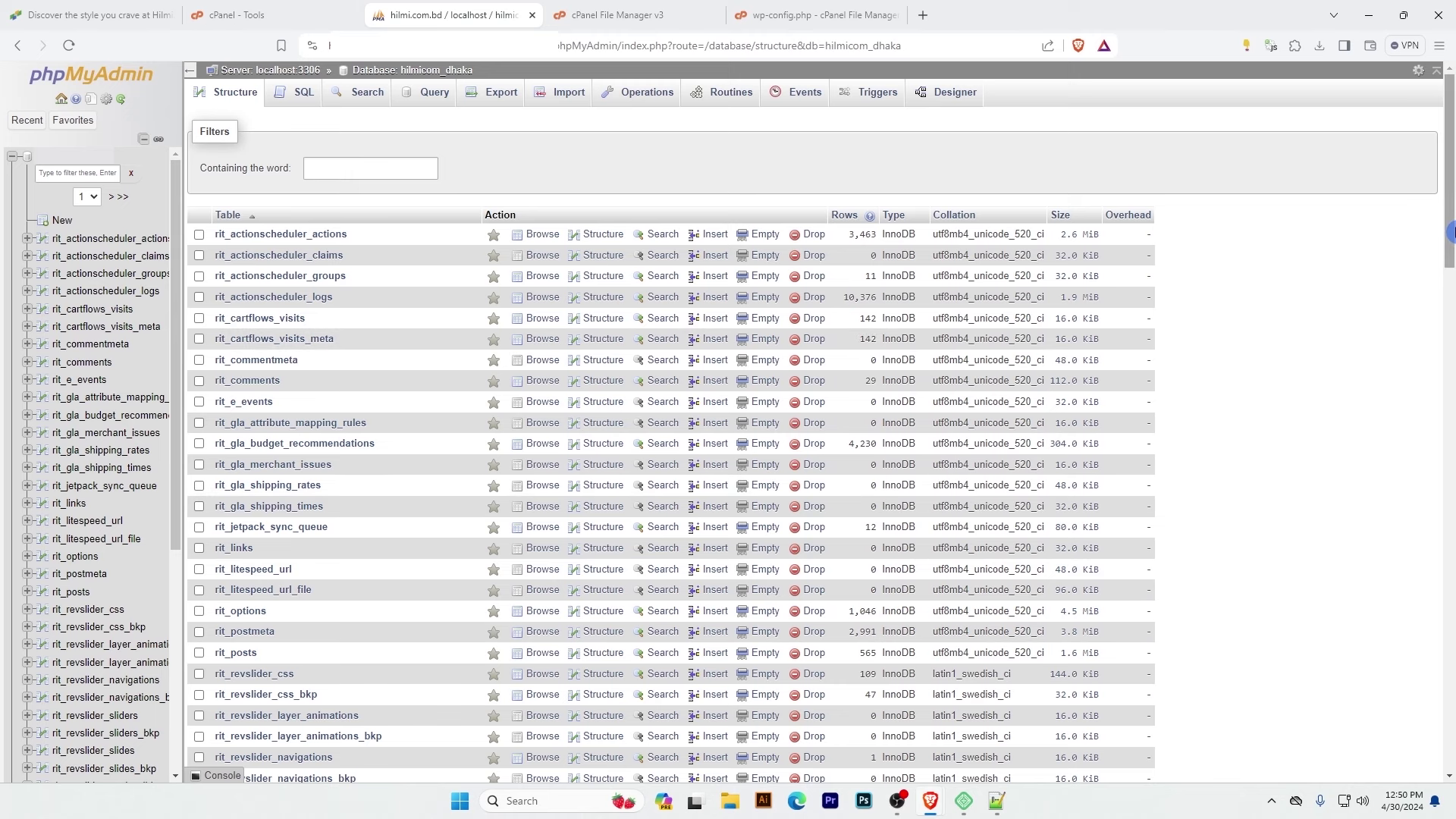
drag(1450, 190, 1450, 152)
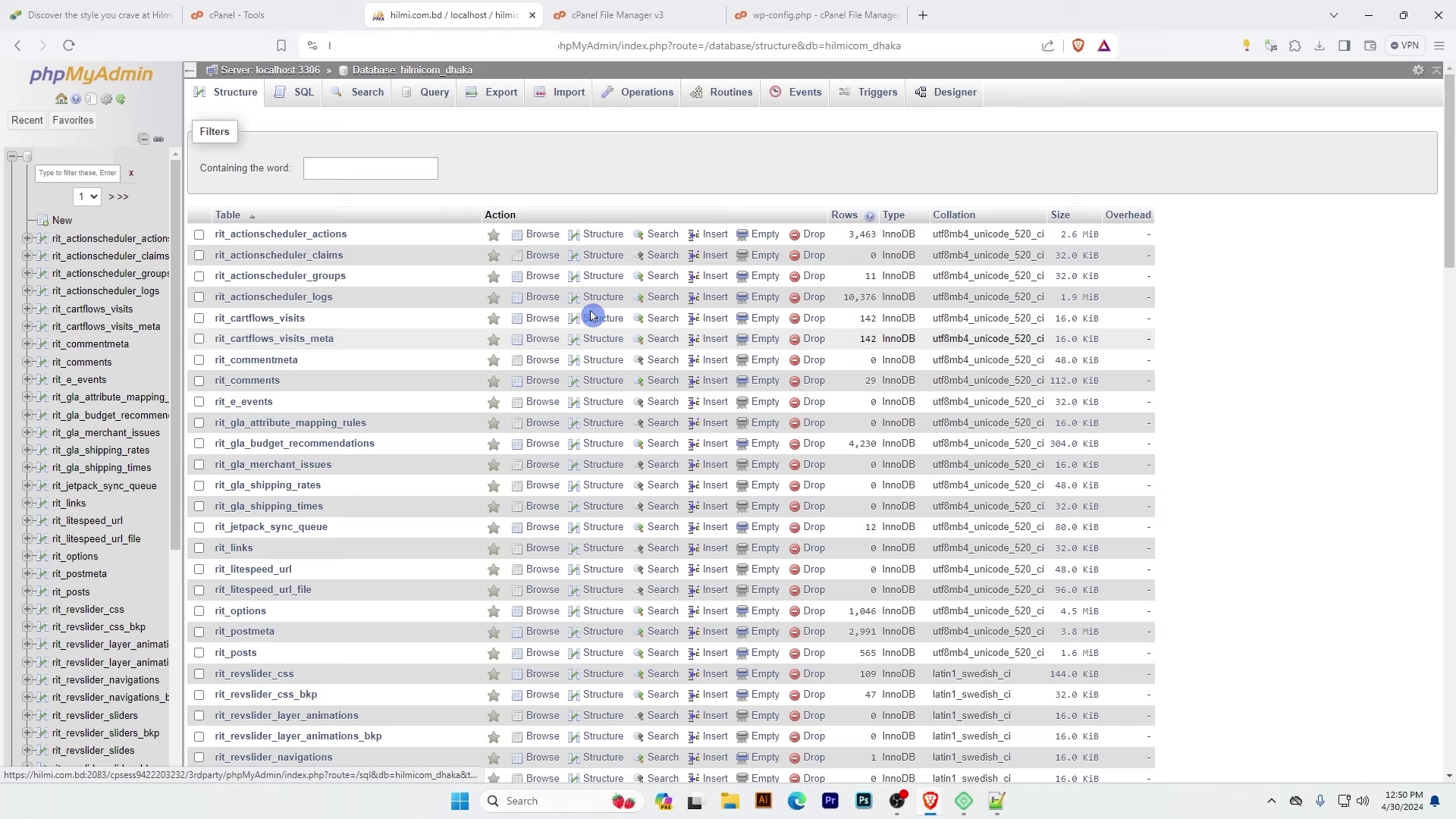
Export the hilmicom_dhaka database with the Quick method in SQL format and save hilmicom_dhaka.sql in the Backup folder
click(499, 106)
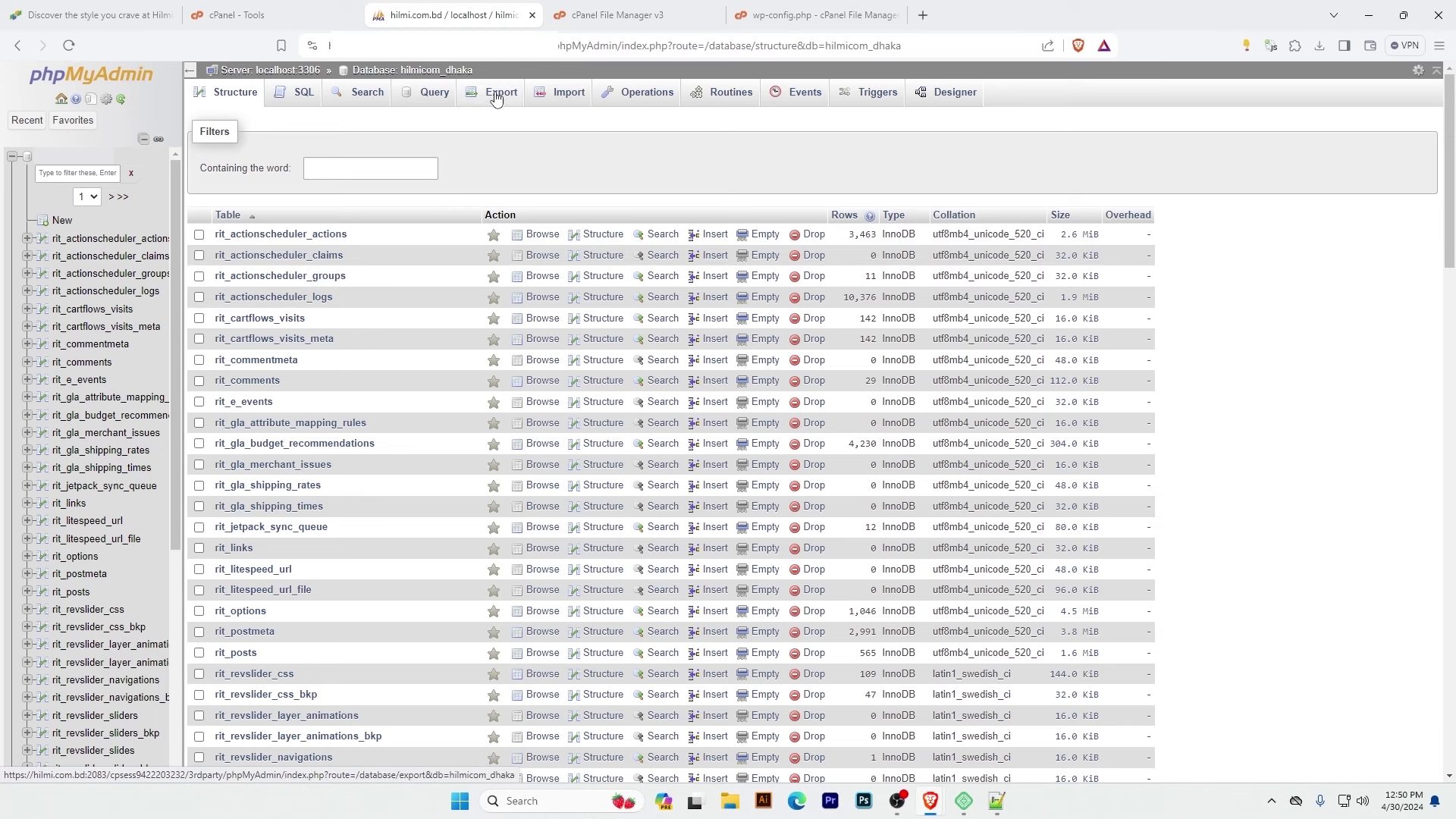
click(496, 100)
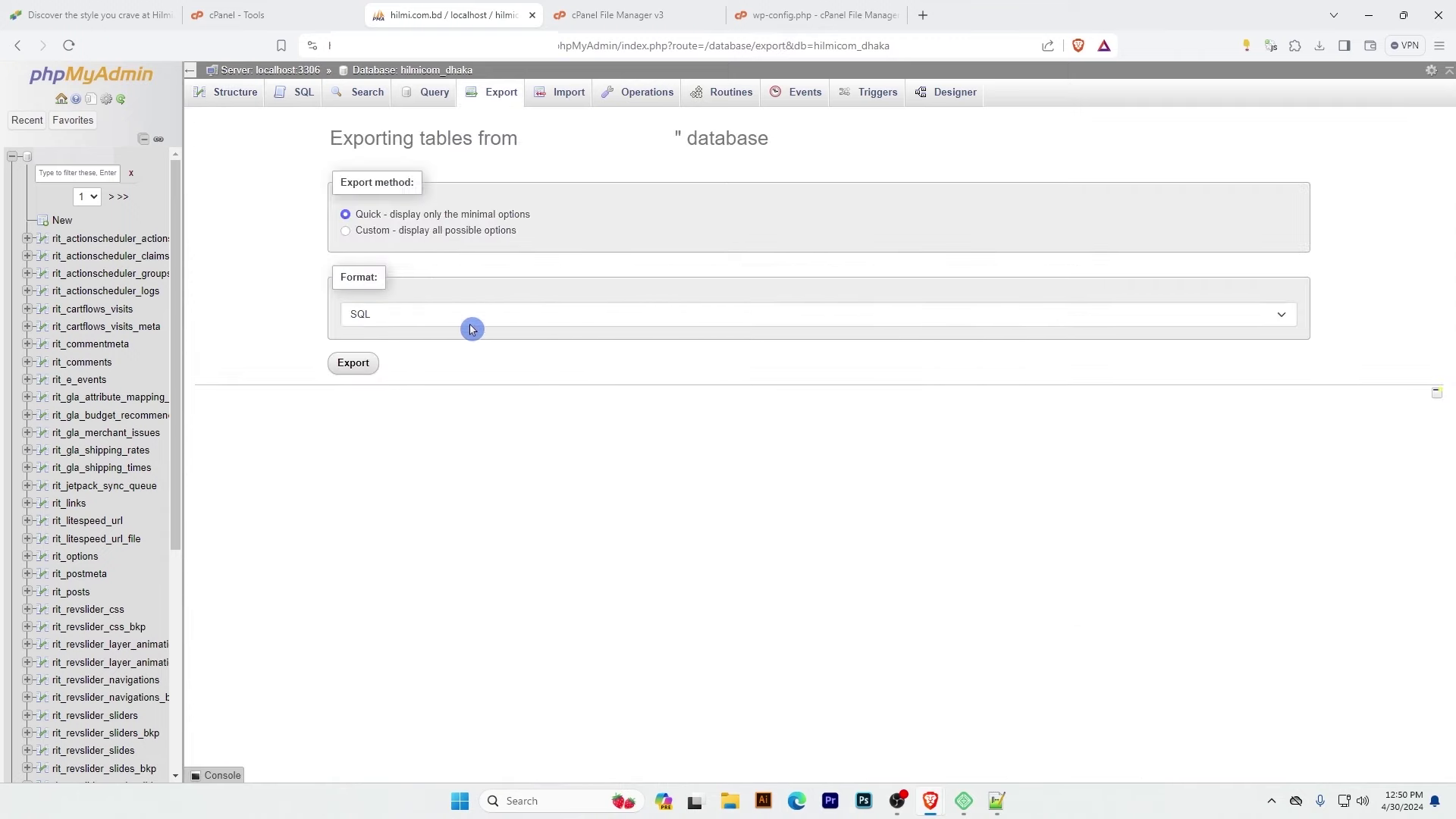
click(351, 367)
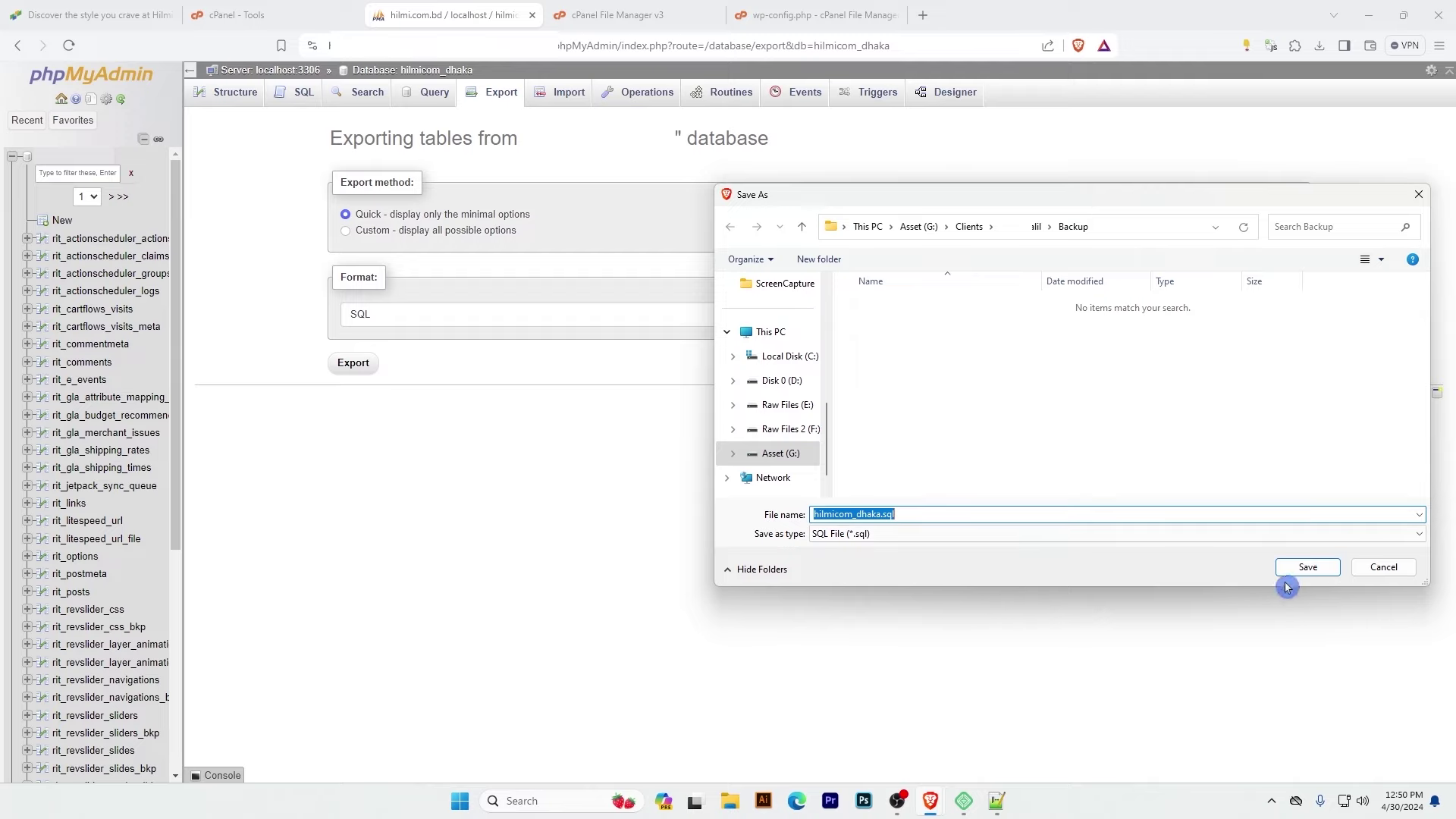
click(1320, 566)
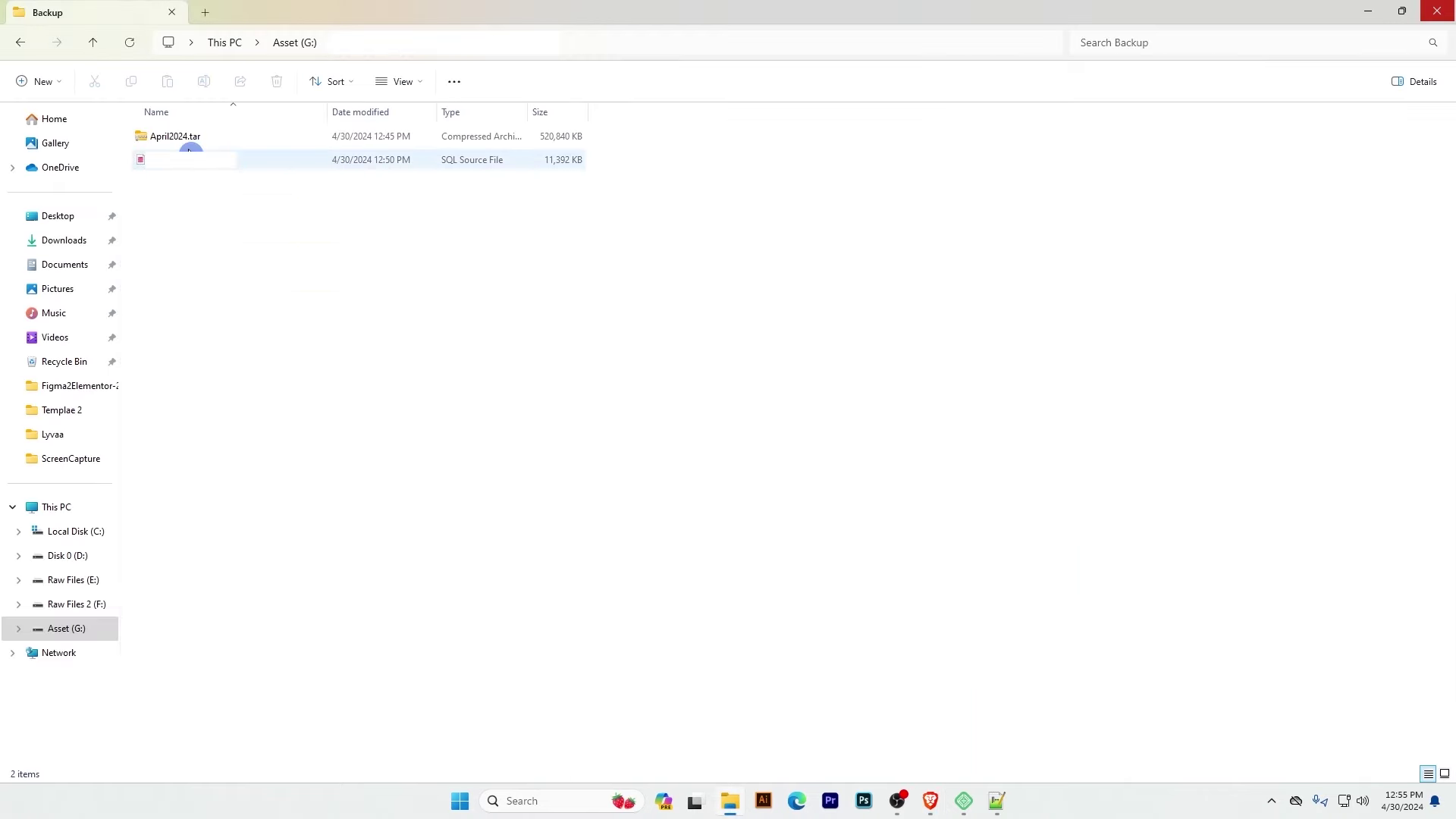
Review the April2024.tar archive and the exported SQL file in the local Backup folder
click(189, 141)
click(186, 167)
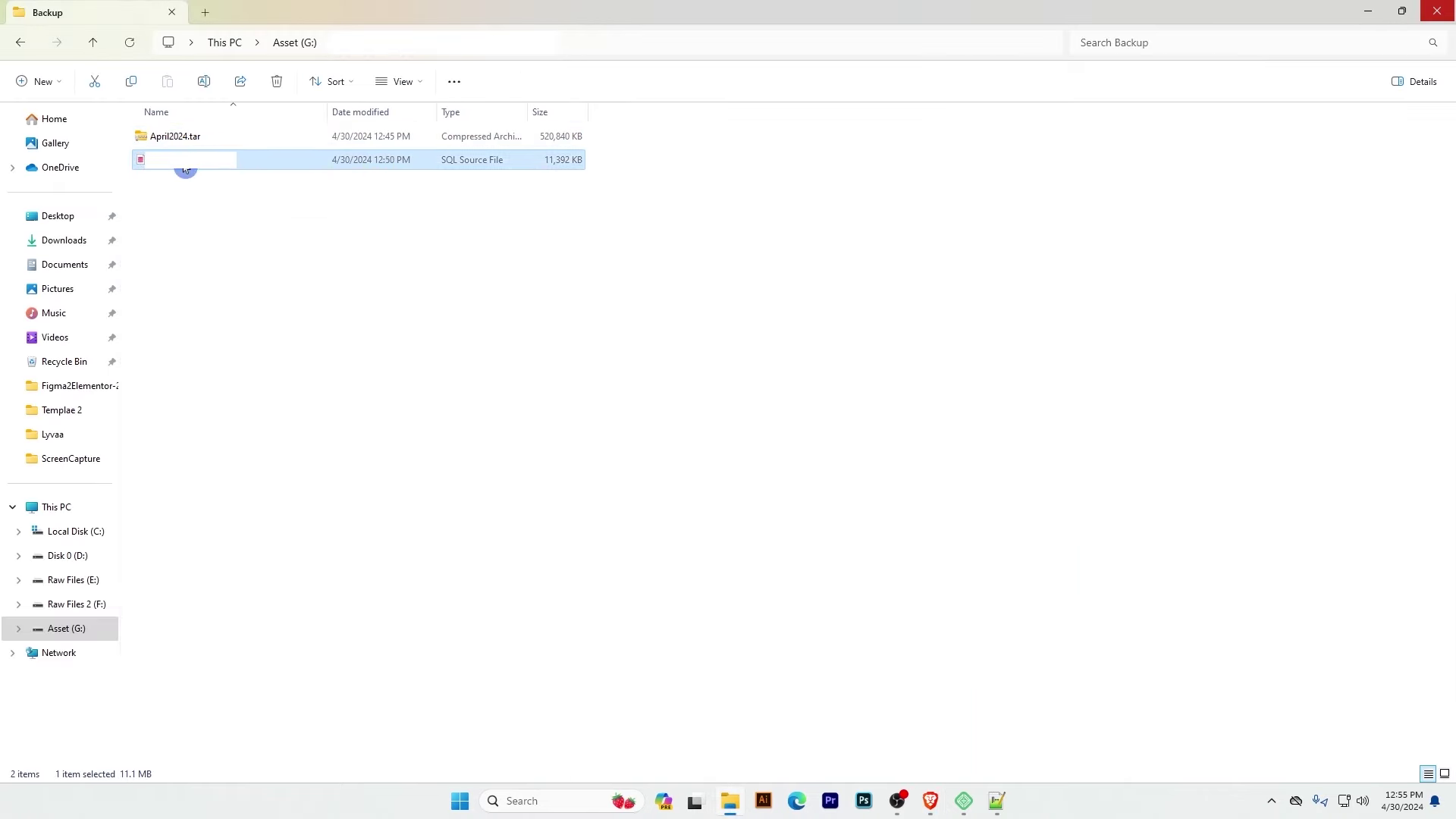
click(325, 276)
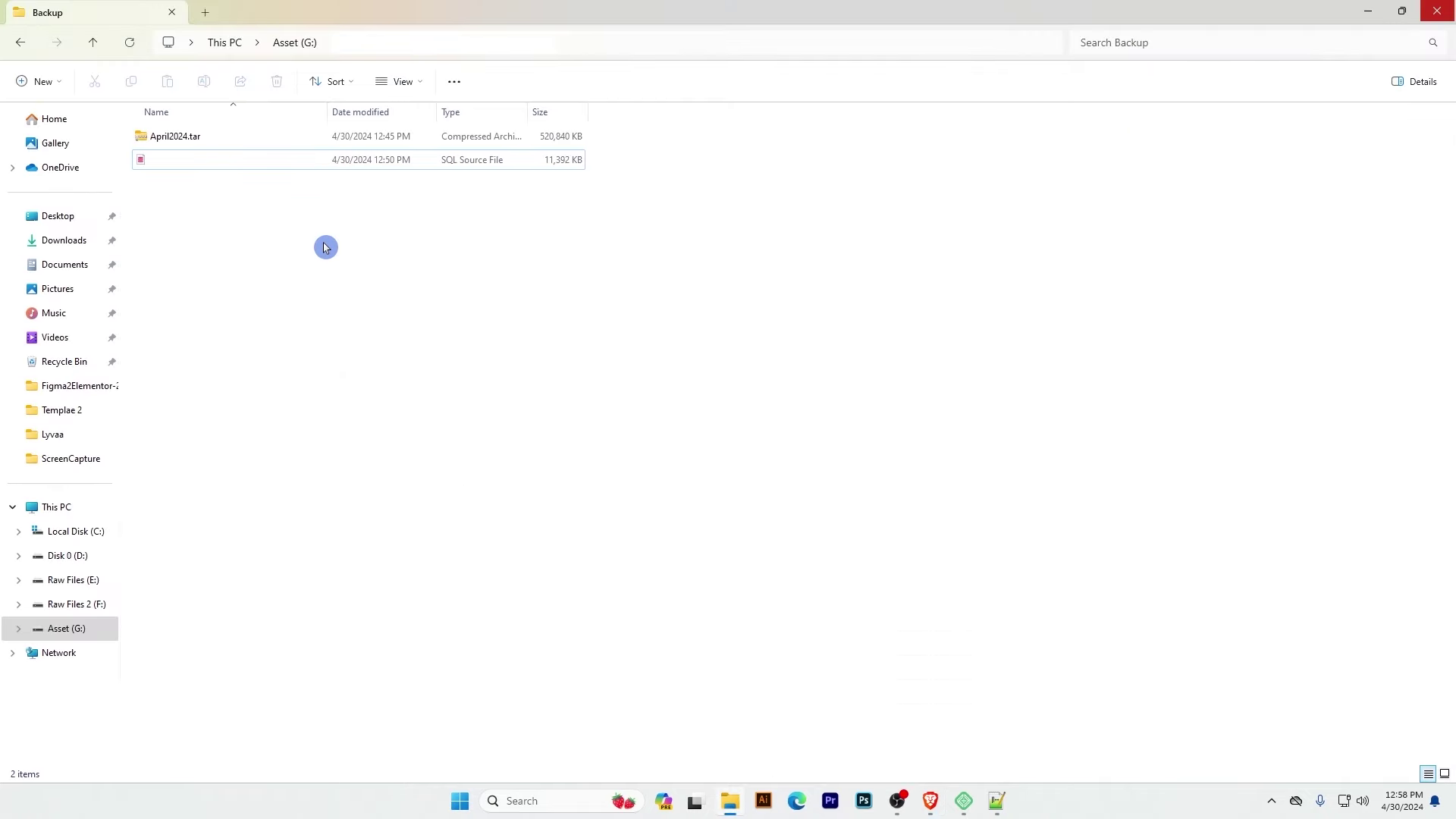
drag(324, 243, 164, 140)
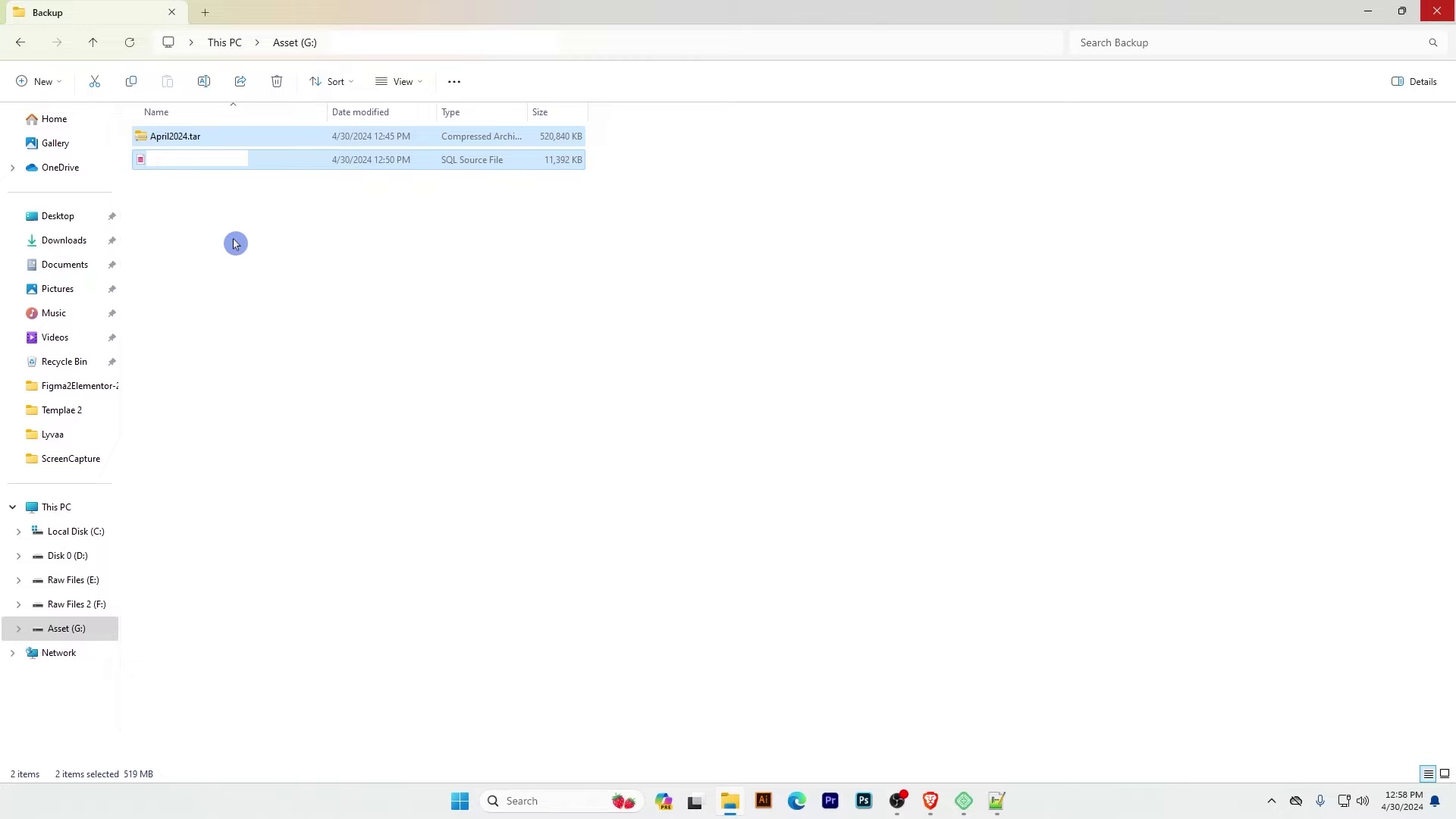
Switch to the new hosting account's cPanel, skip the starting-point prompt and open public_html in File Manager
key(alt+Tab)
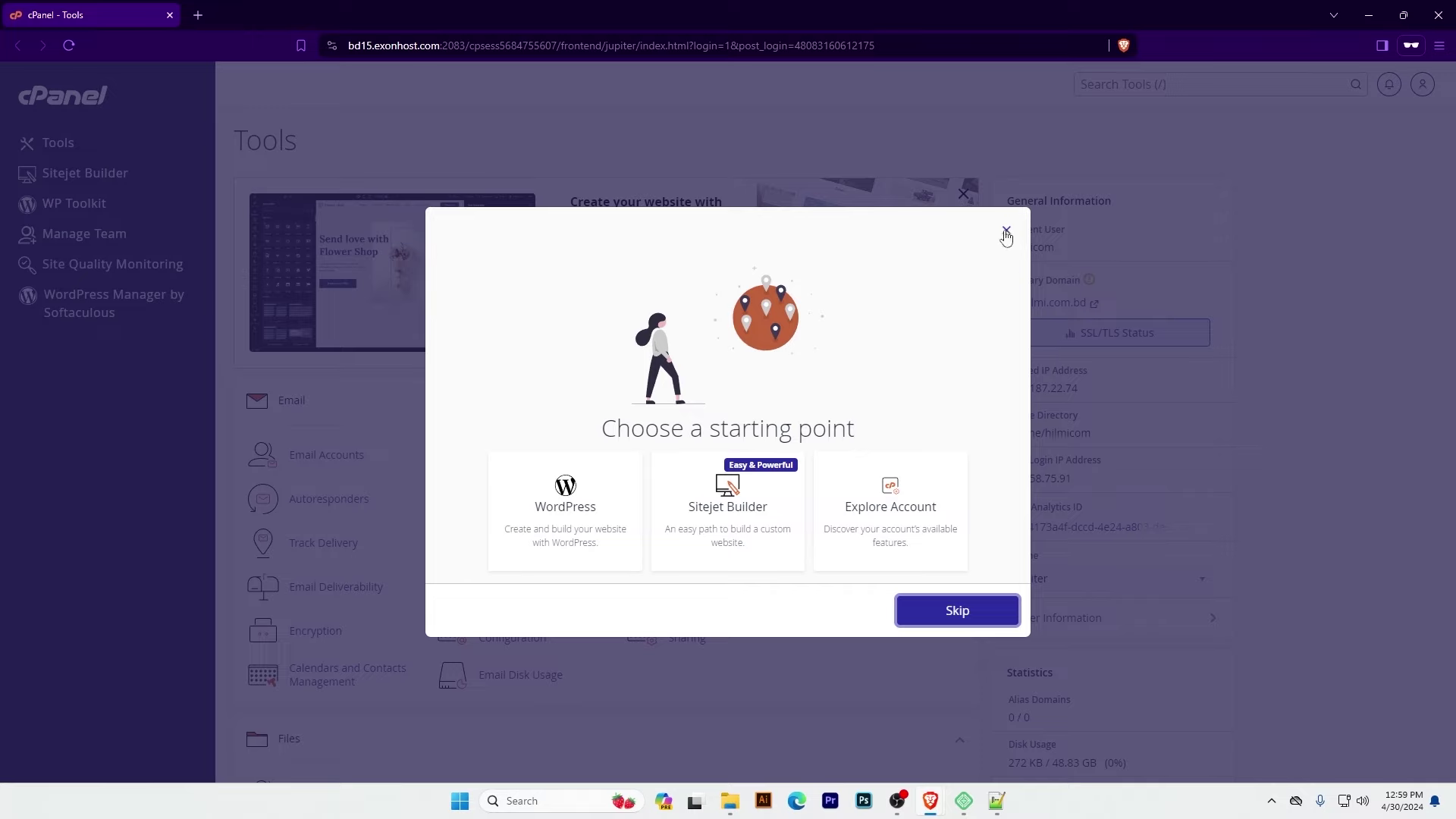
click(958, 610)
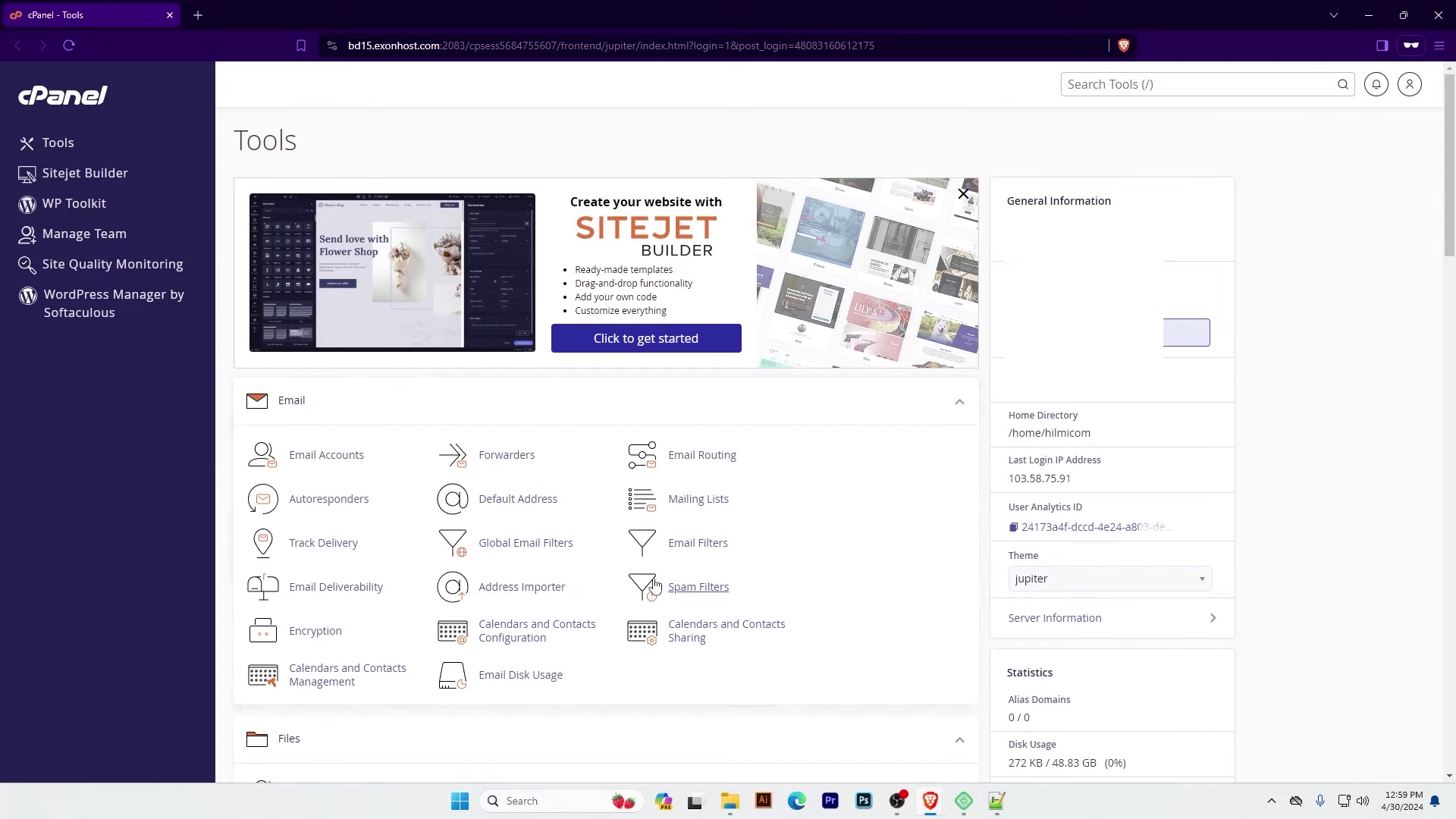
scroll(867, 351, down, 4)
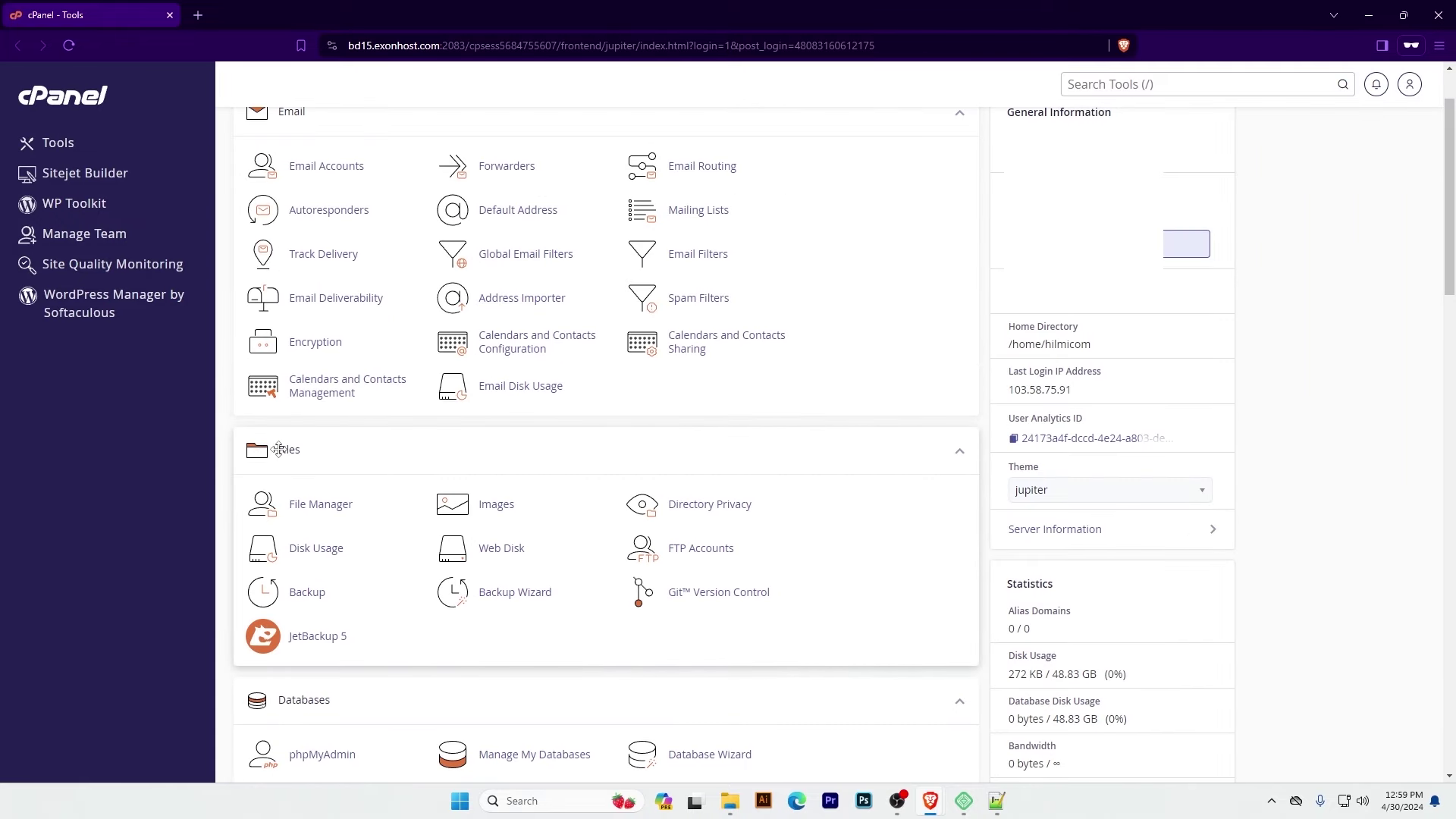
click(334, 507)
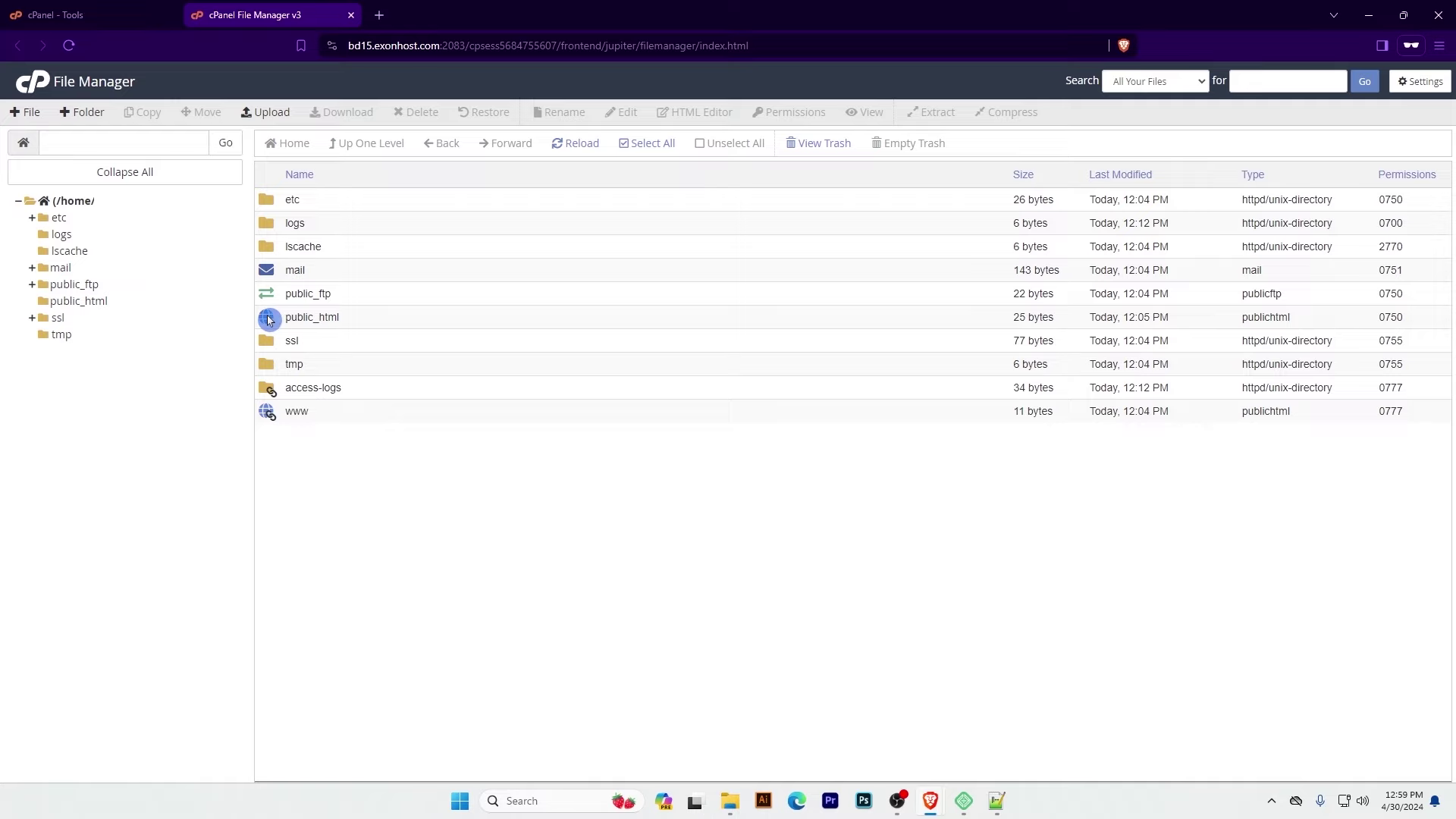
double_click(268, 319)
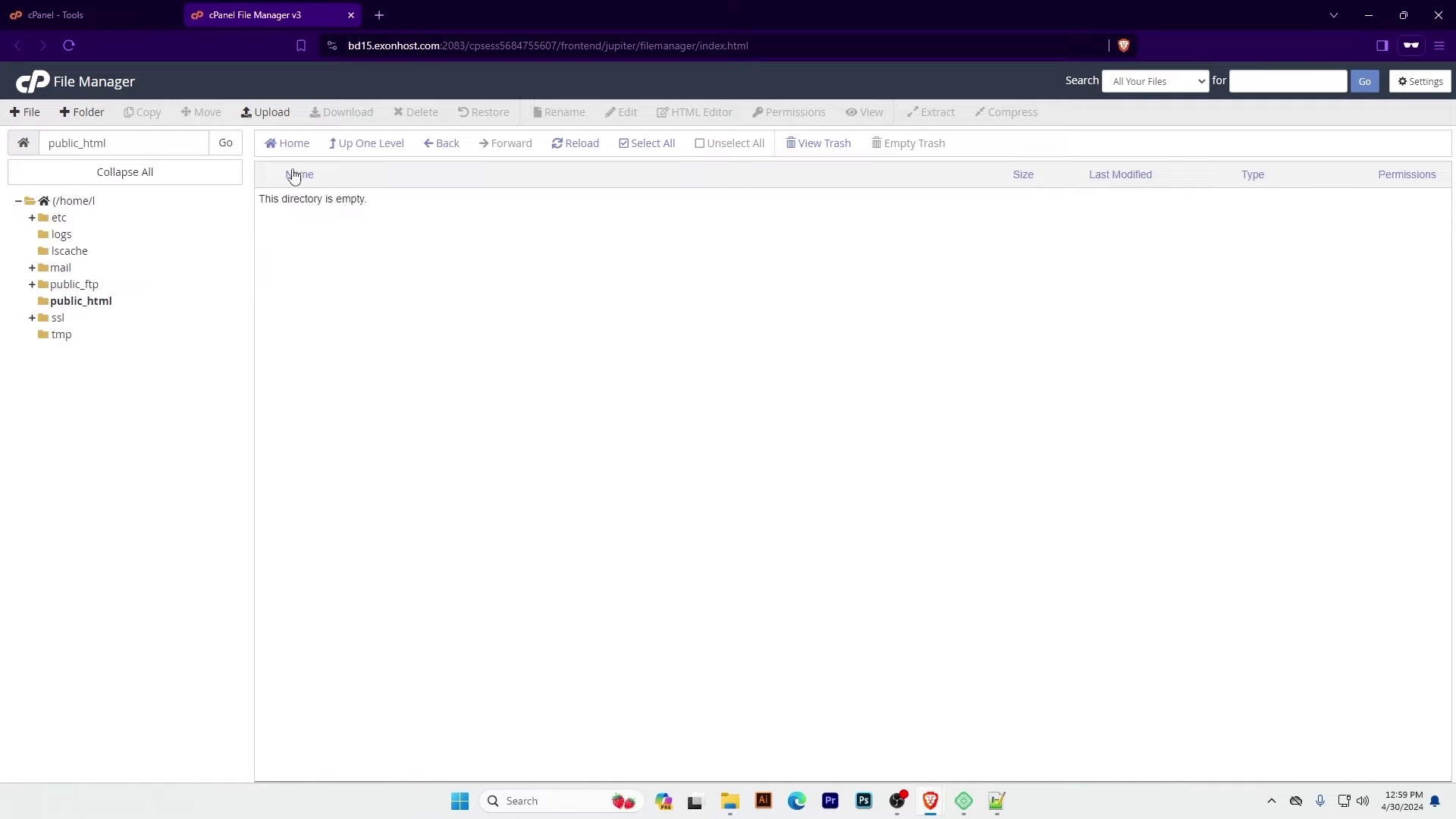
Upload April2024.tar from the Backup folder into public_html and return to the directory listing
click(268, 114)
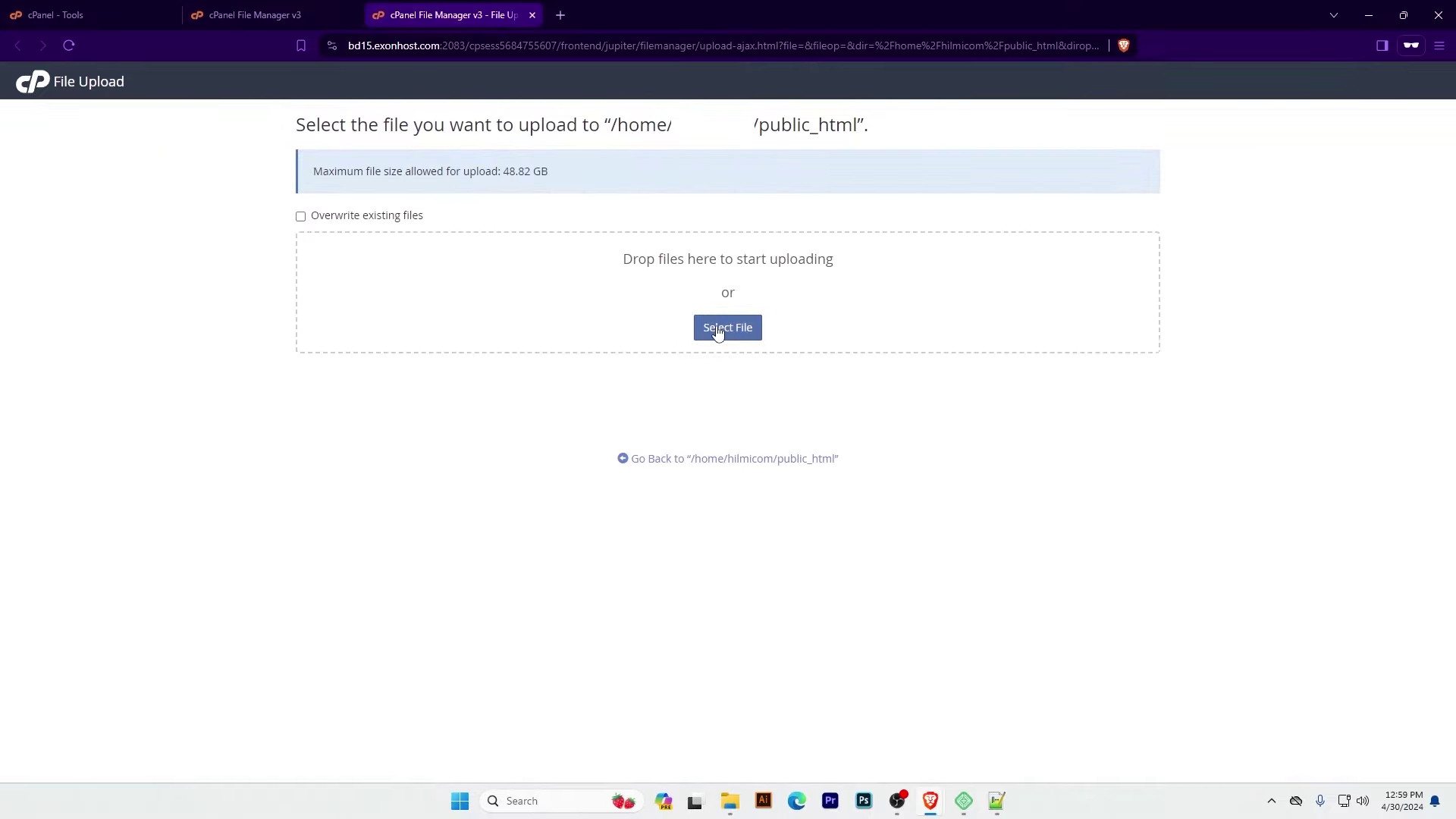
click(717, 334)
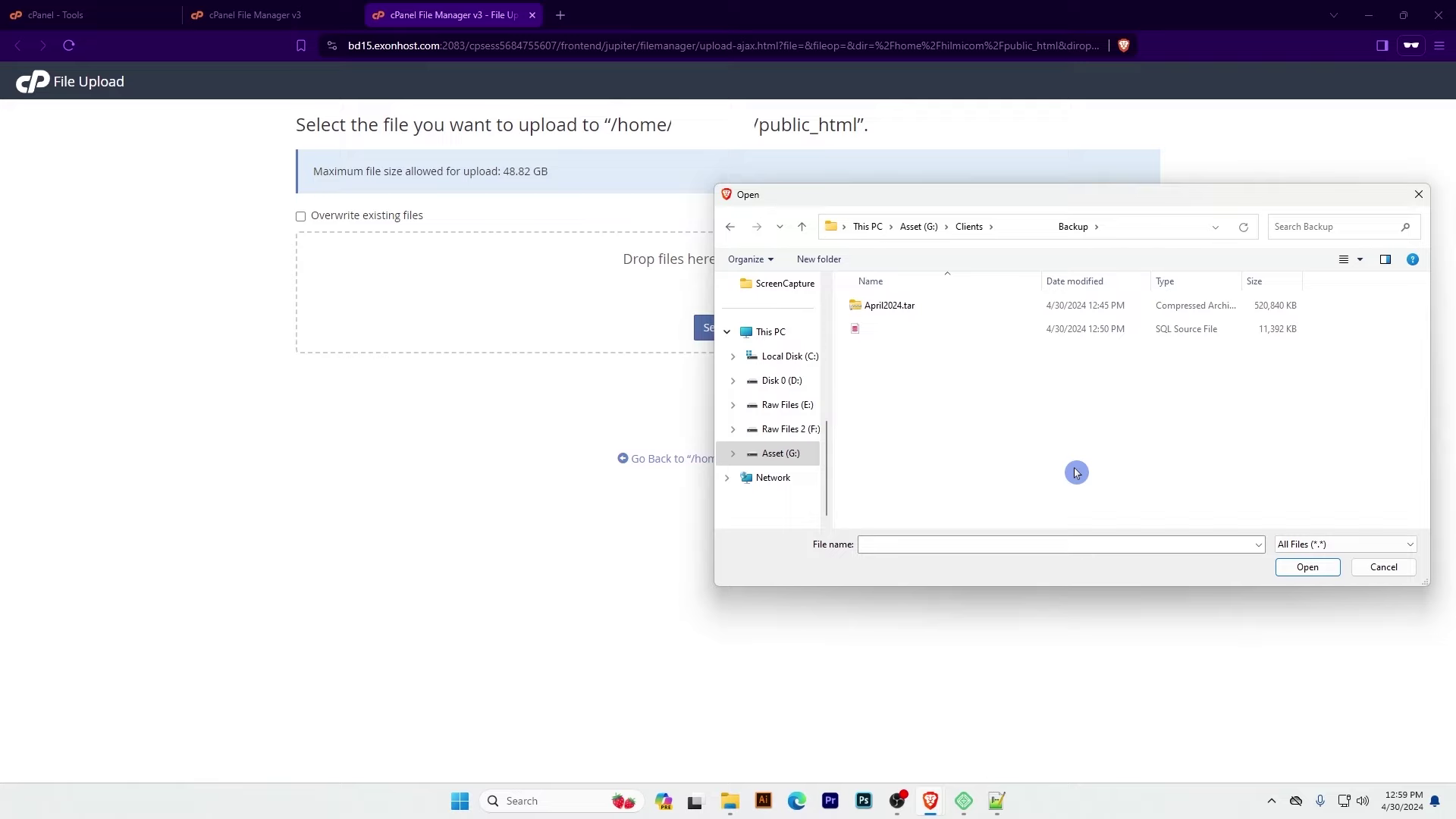
click(918, 305)
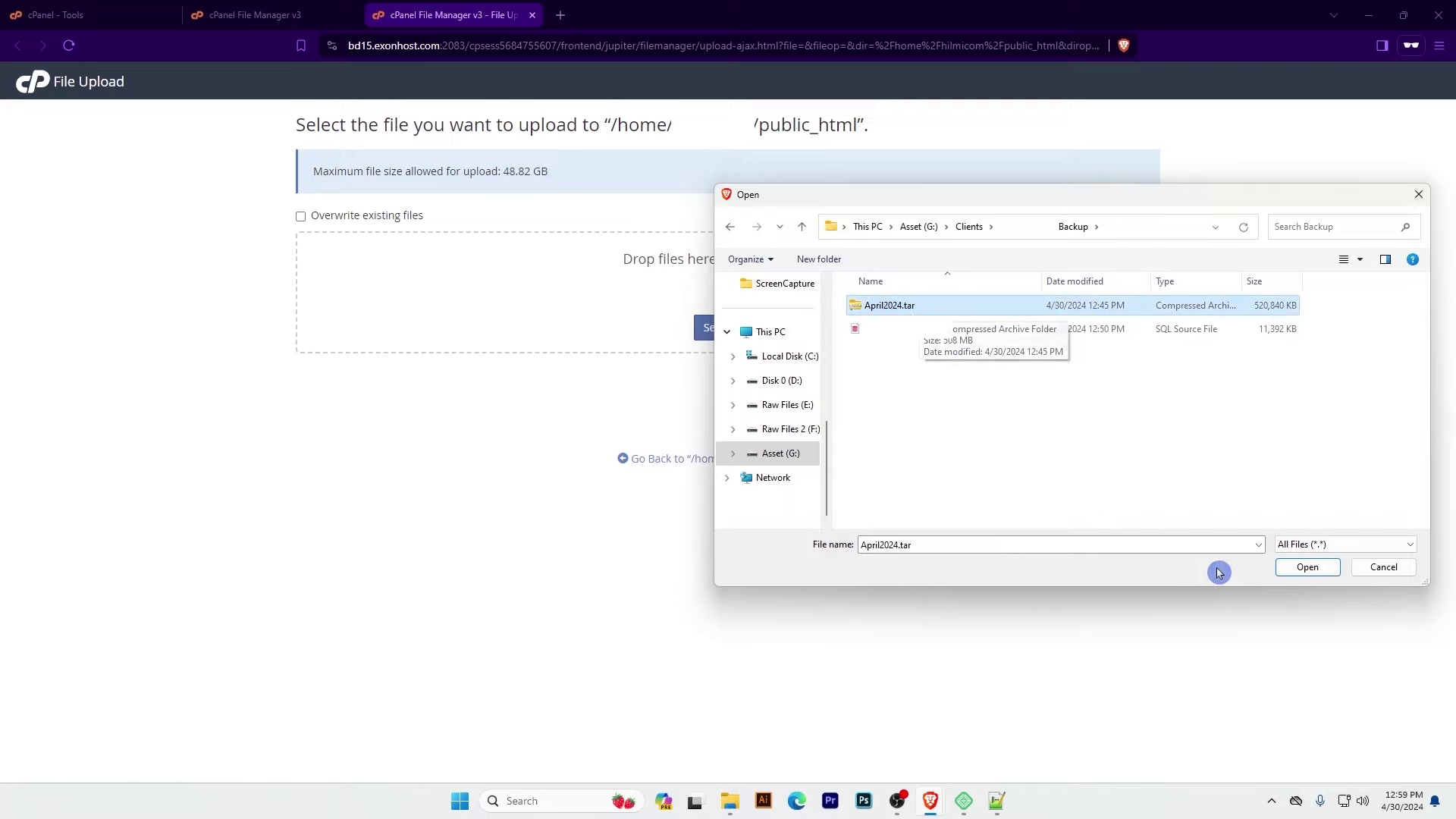
click(1307, 567)
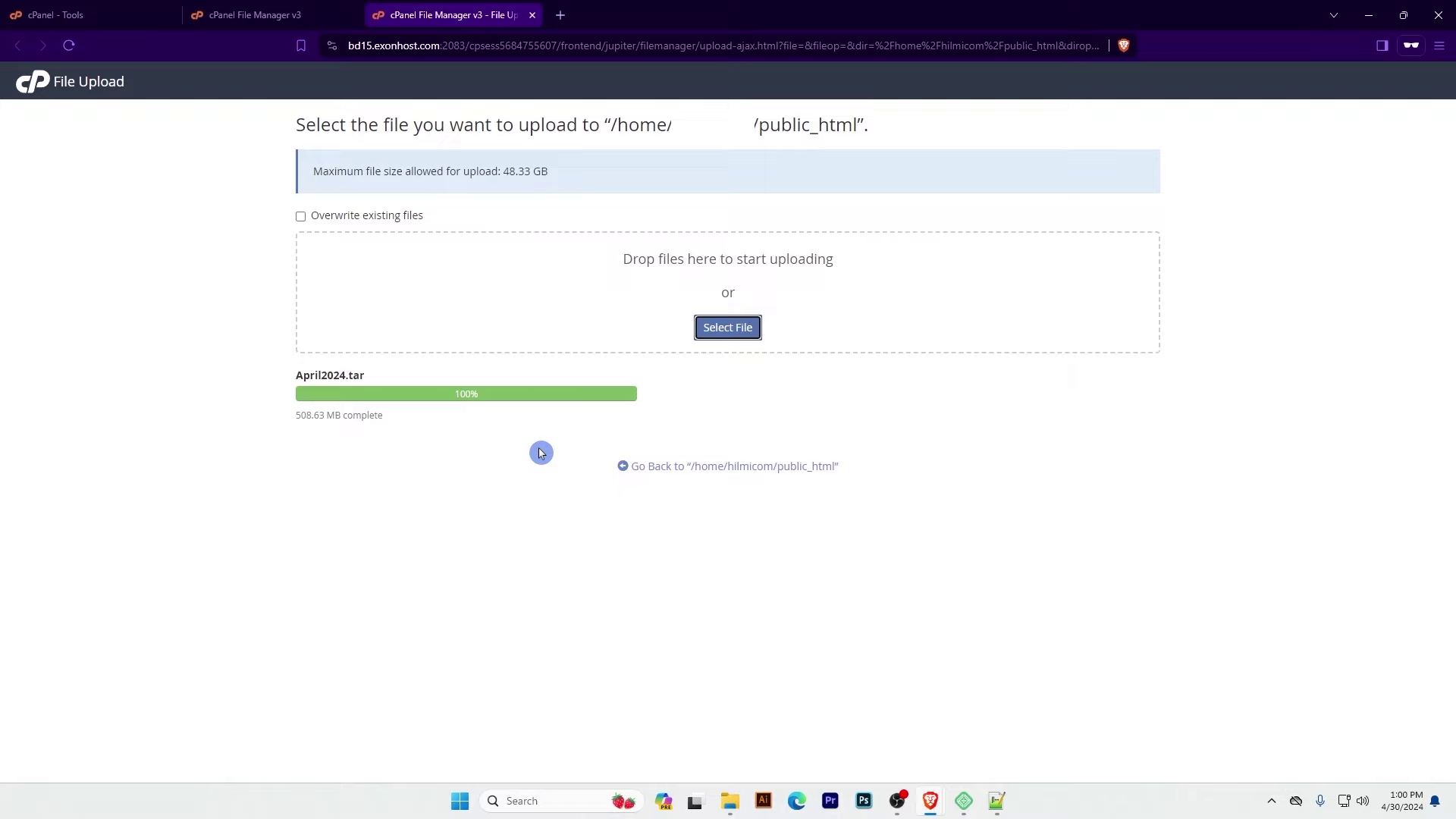
click(728, 468)
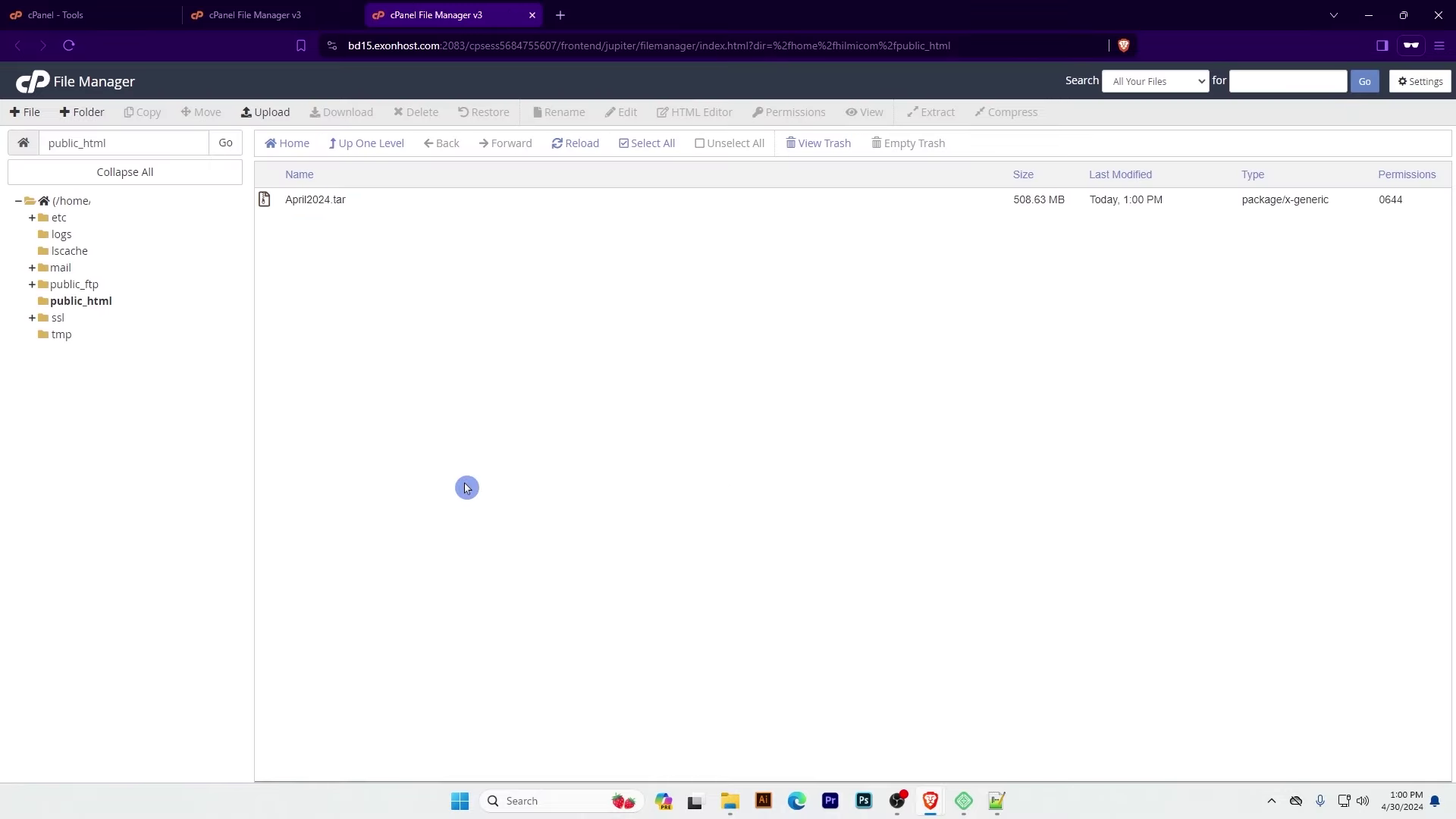
Extract April2024.tar into /public_html, dismiss the extraction results and select the archive in the listing
click(325, 204)
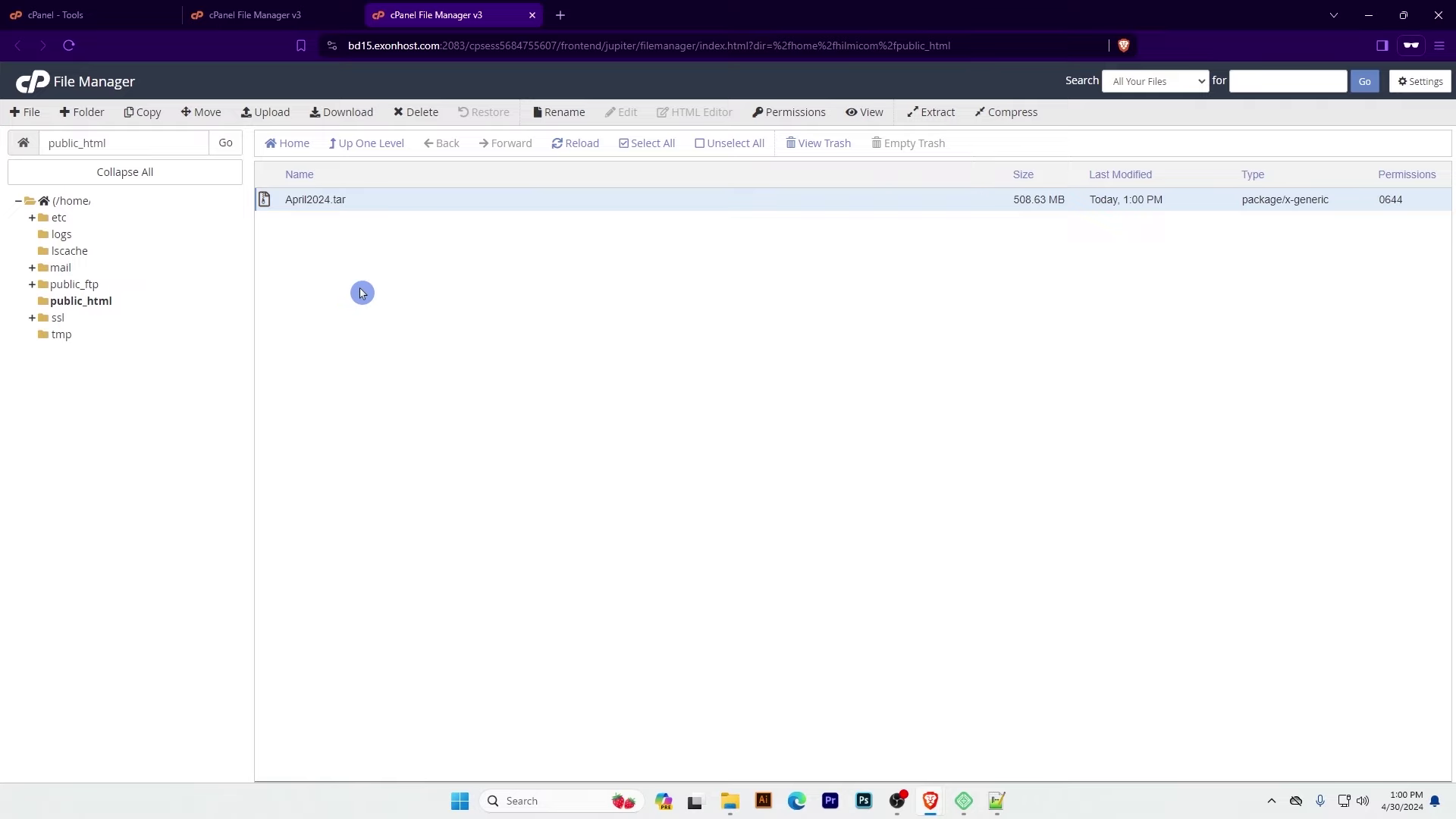
right_click(309, 205)
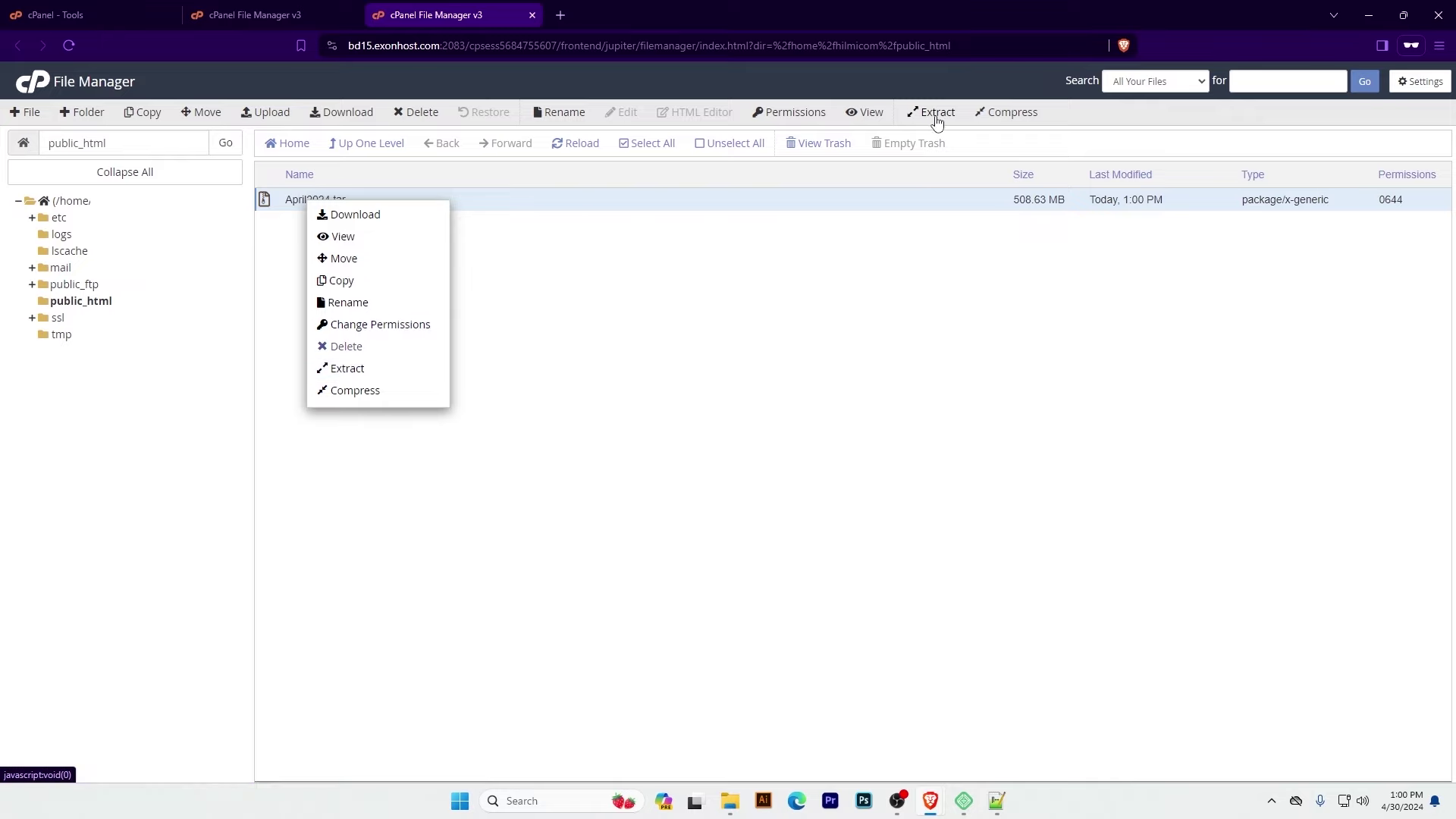
click(356, 370)
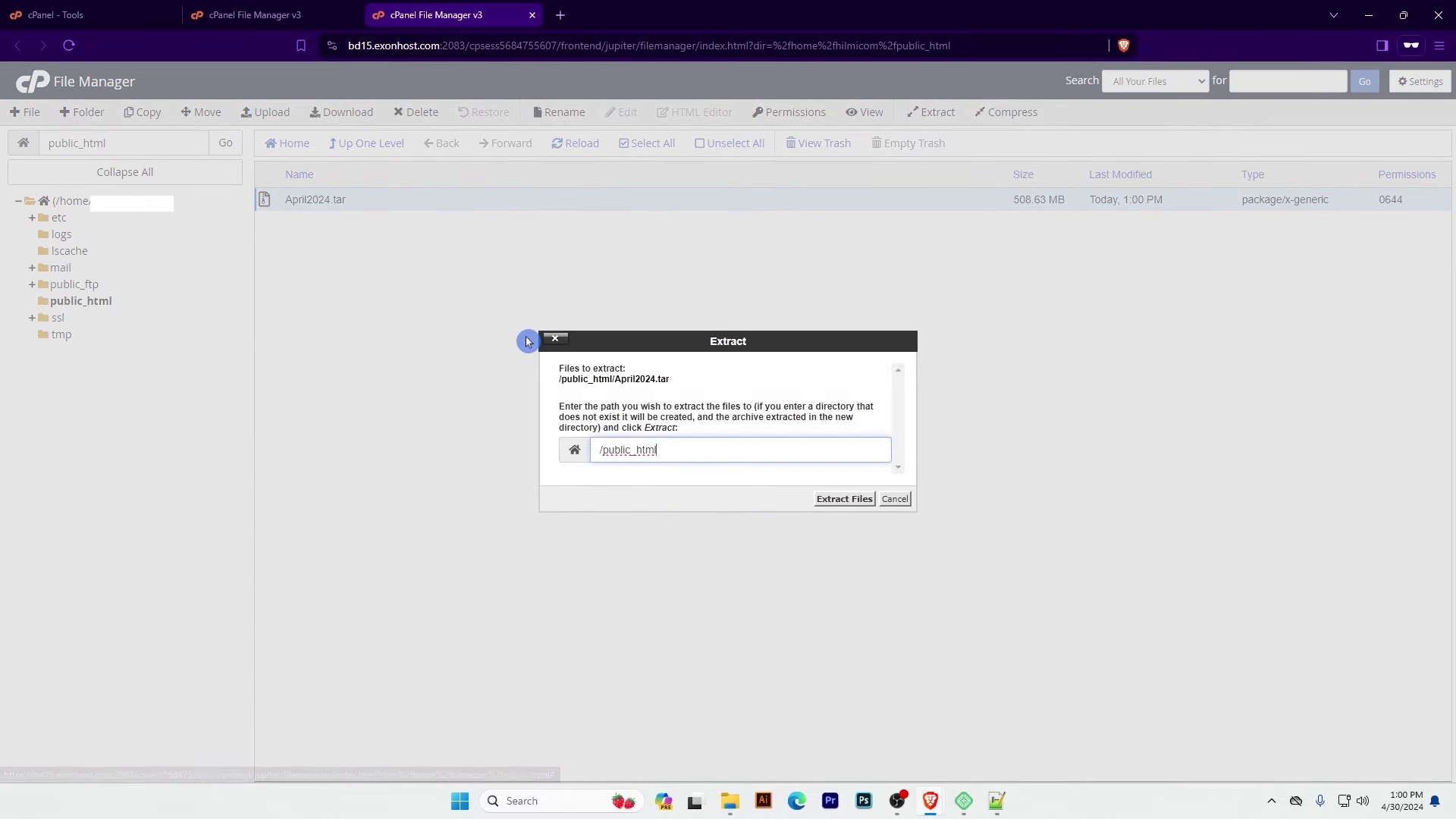
click(844, 500)
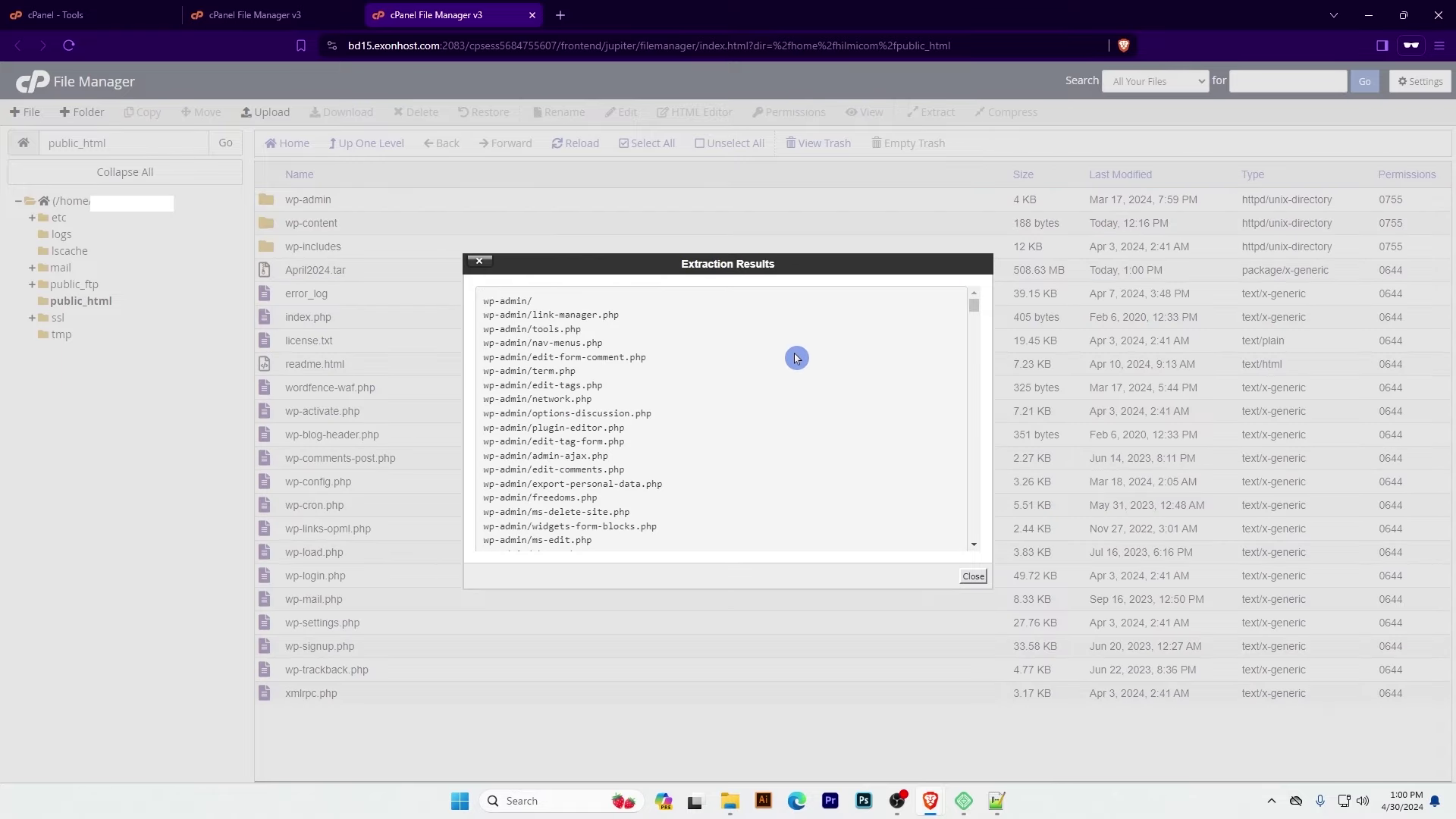
click(972, 578)
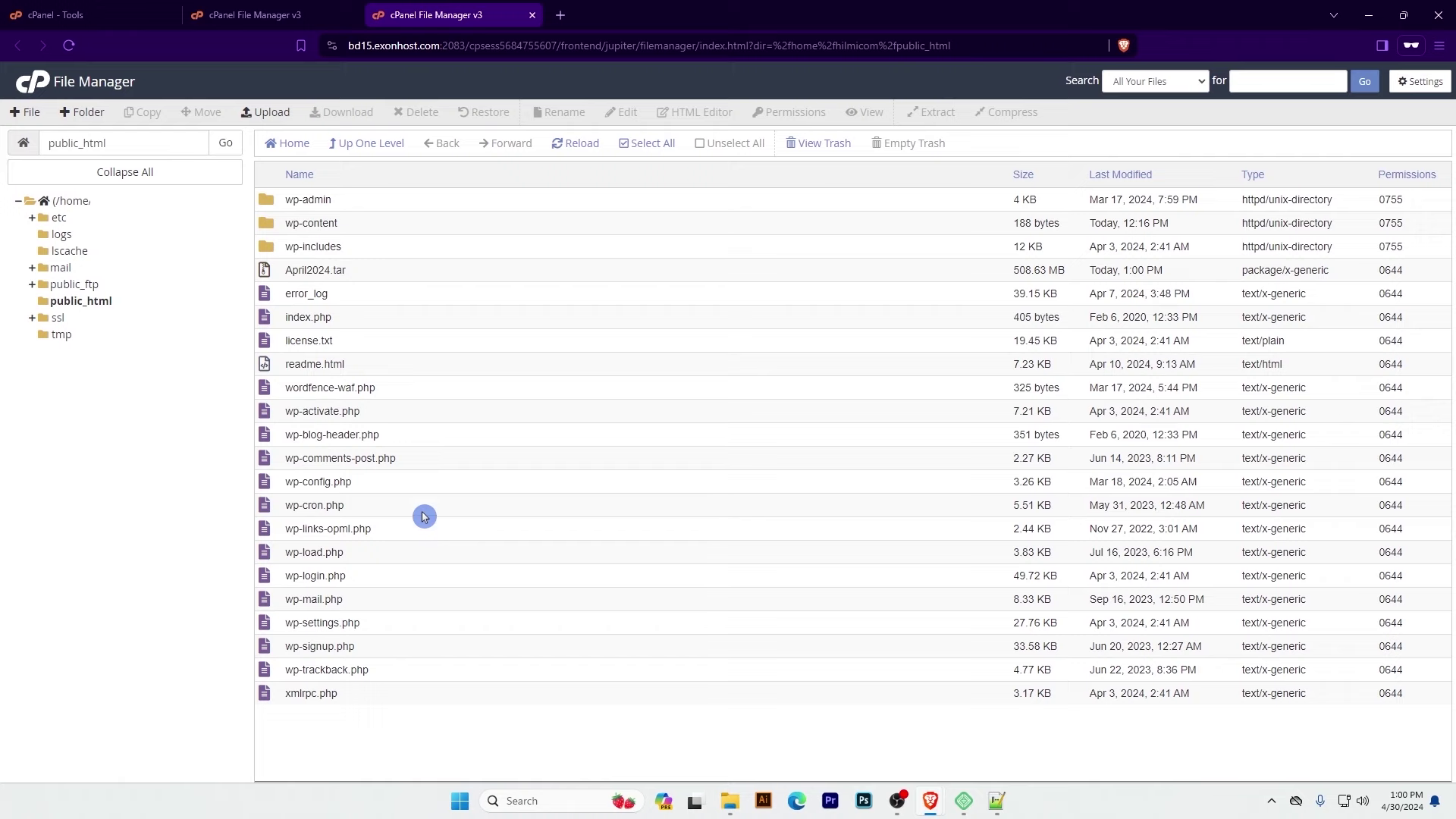
click(278, 273)
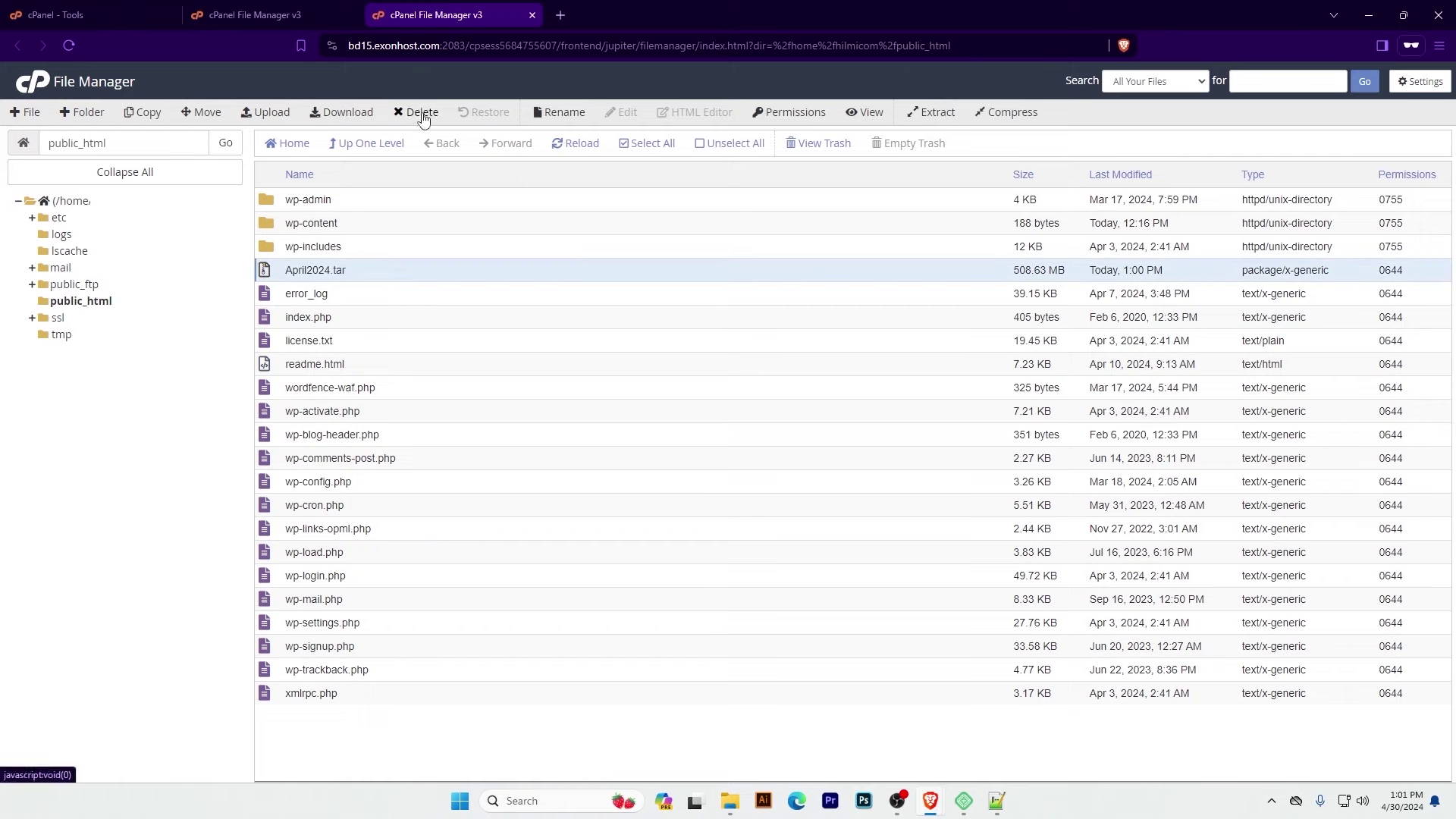
click(396, 280)
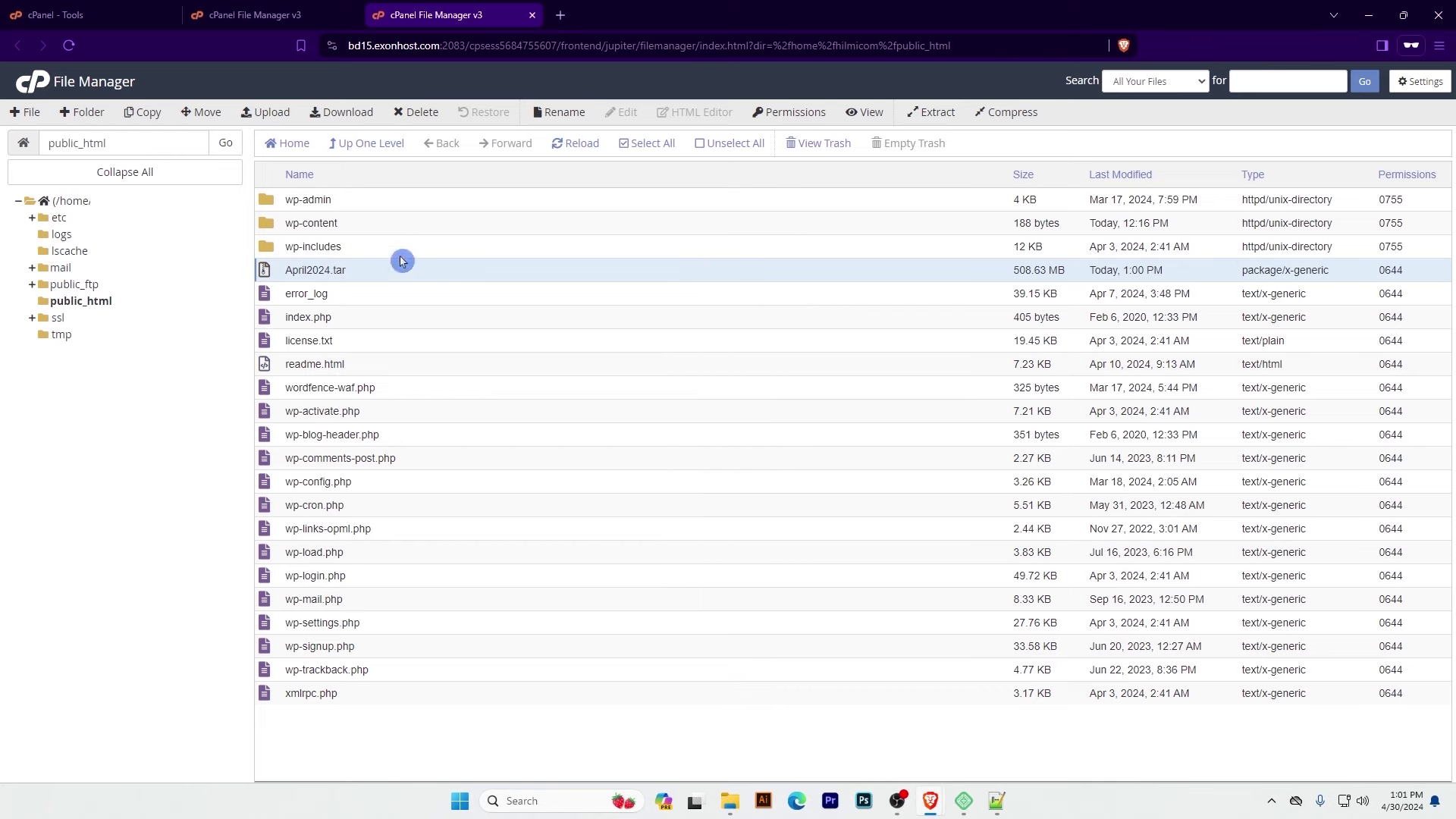
Close the extra File Manager tab, open phpMyAdmin from the cPanel tools and check its list of databases
click(532, 15)
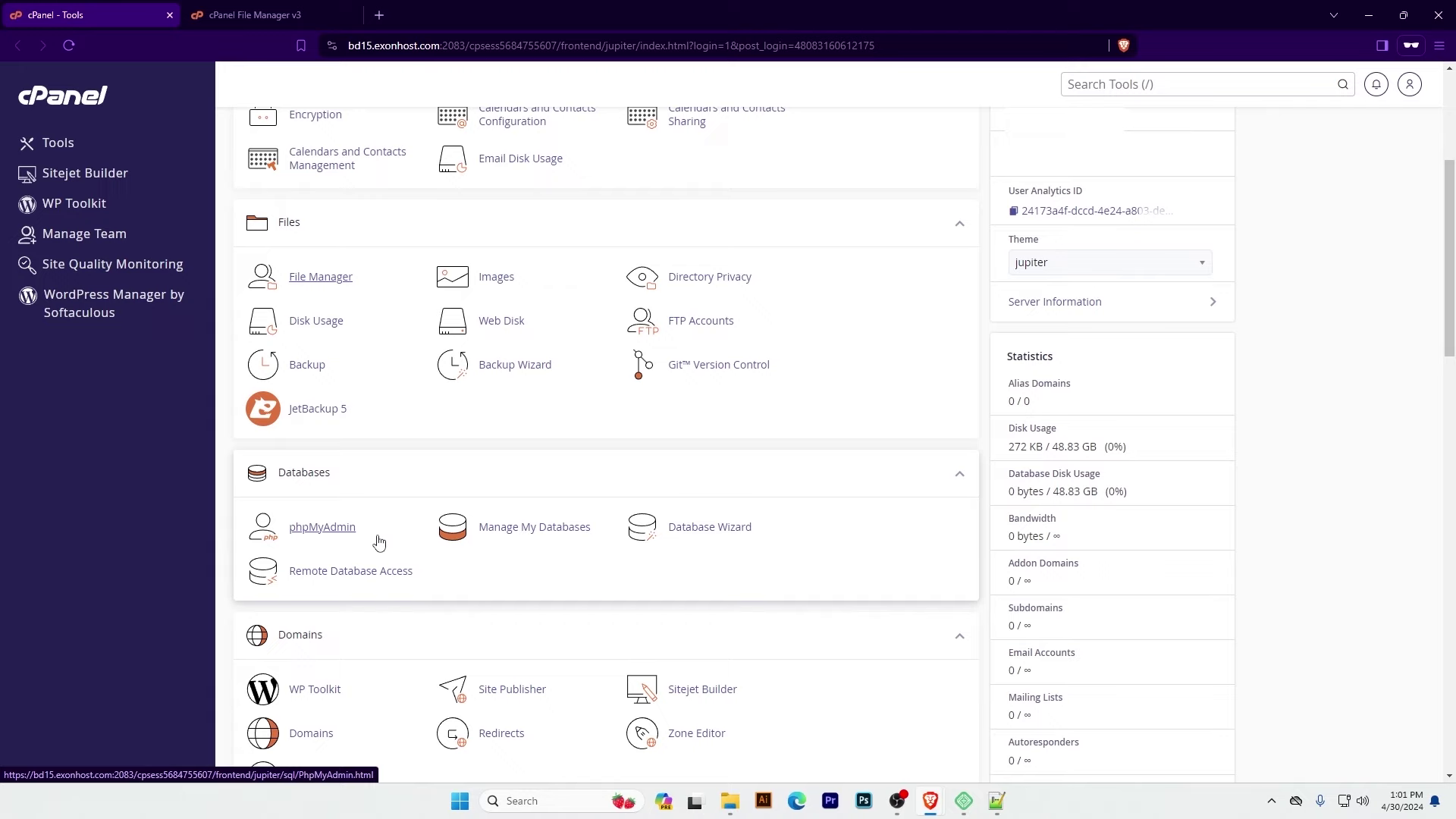
click(326, 531)
click(28, 156)
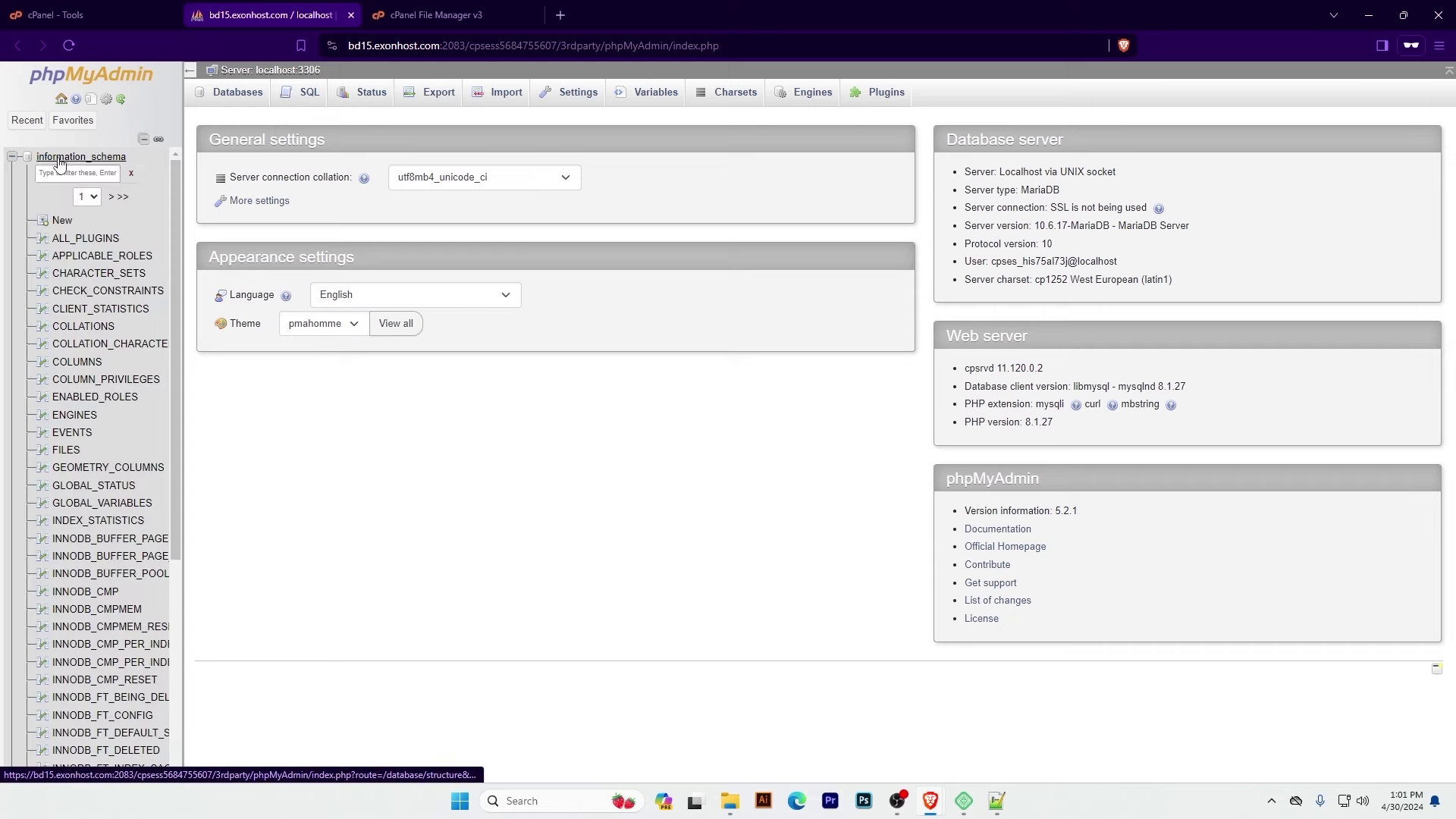
click(11, 157)
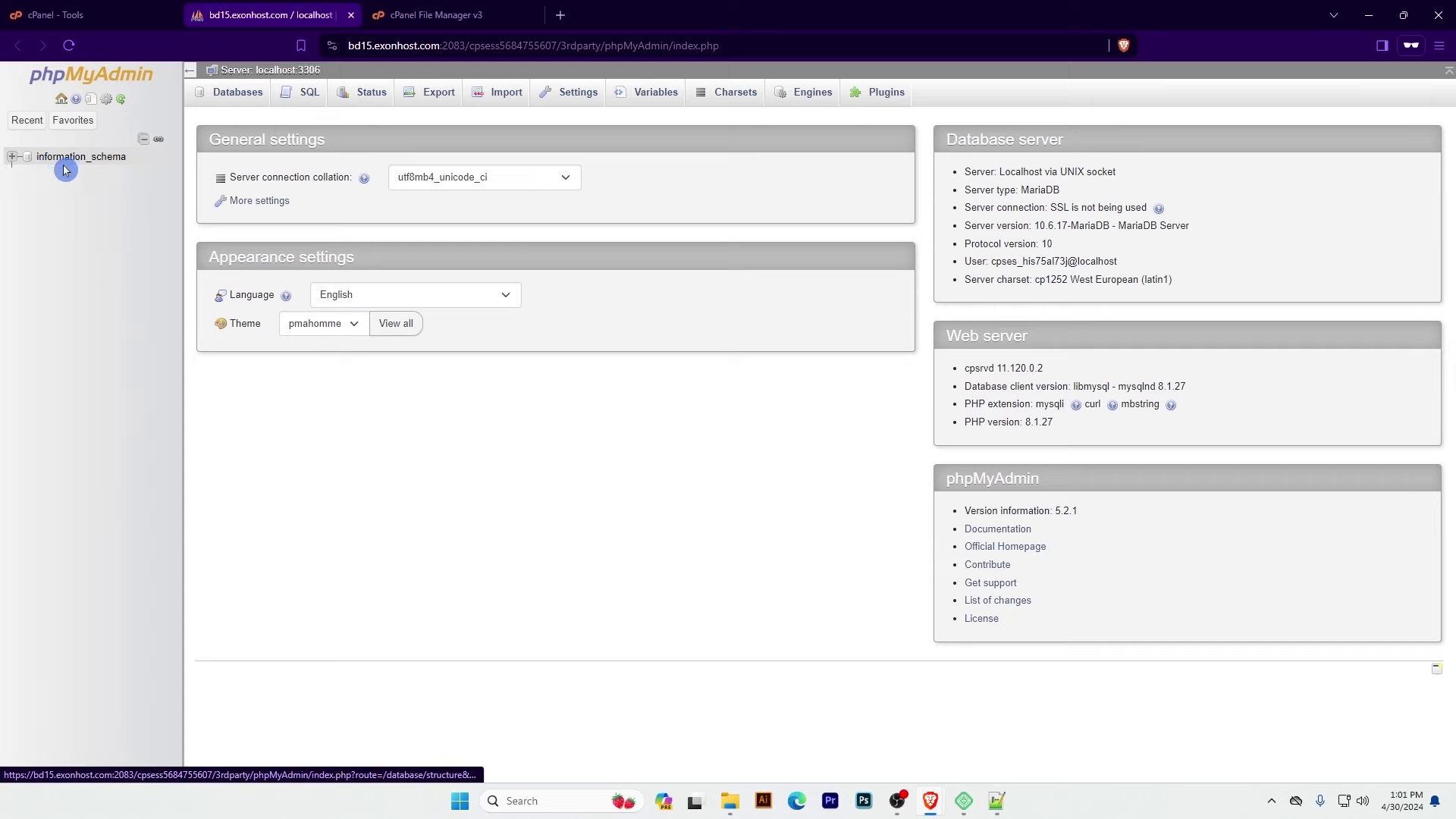
click(71, 168)
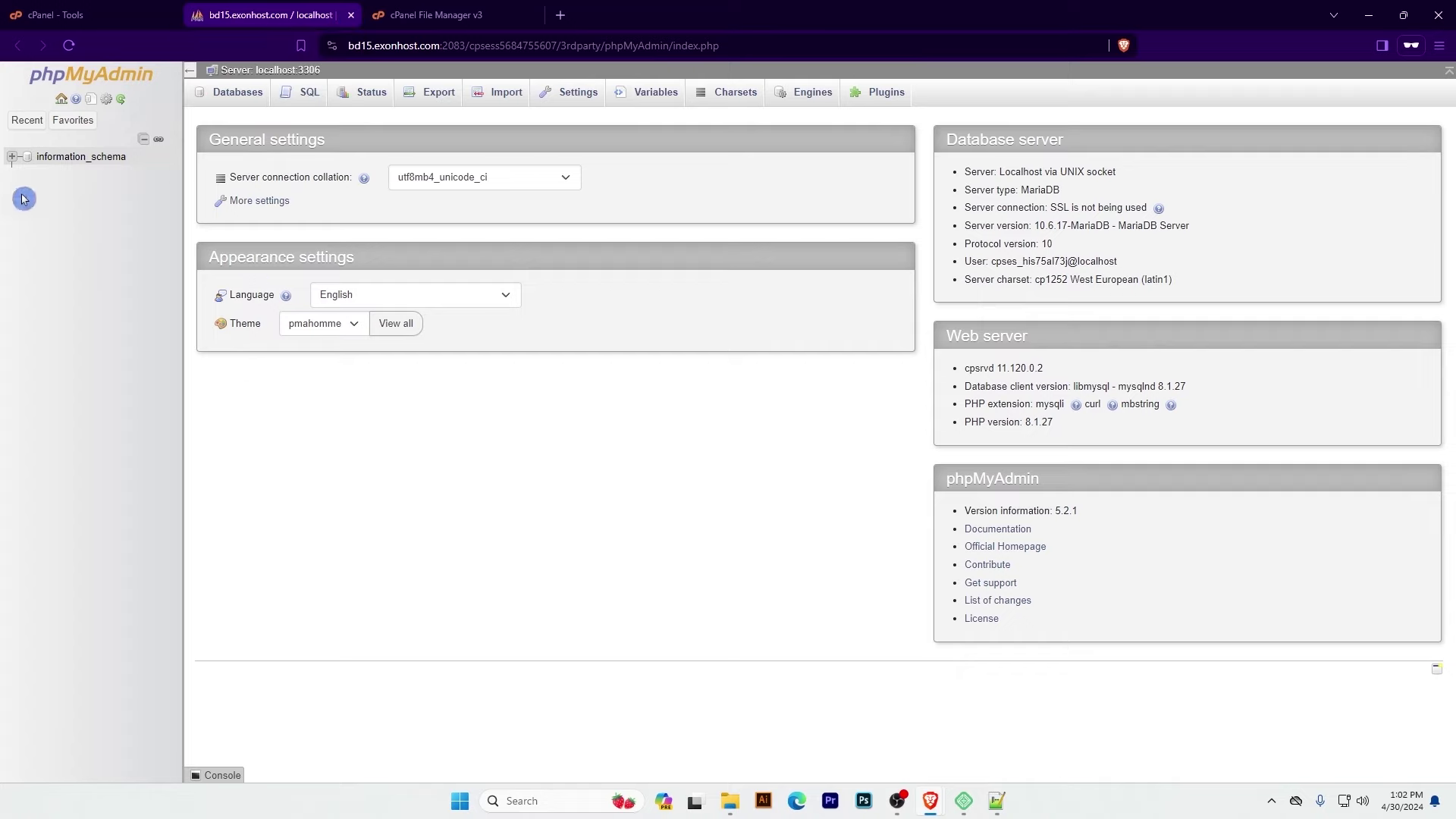
Return to the cPanel tools and create a new, named database with the Database Wizard
click(91, 12)
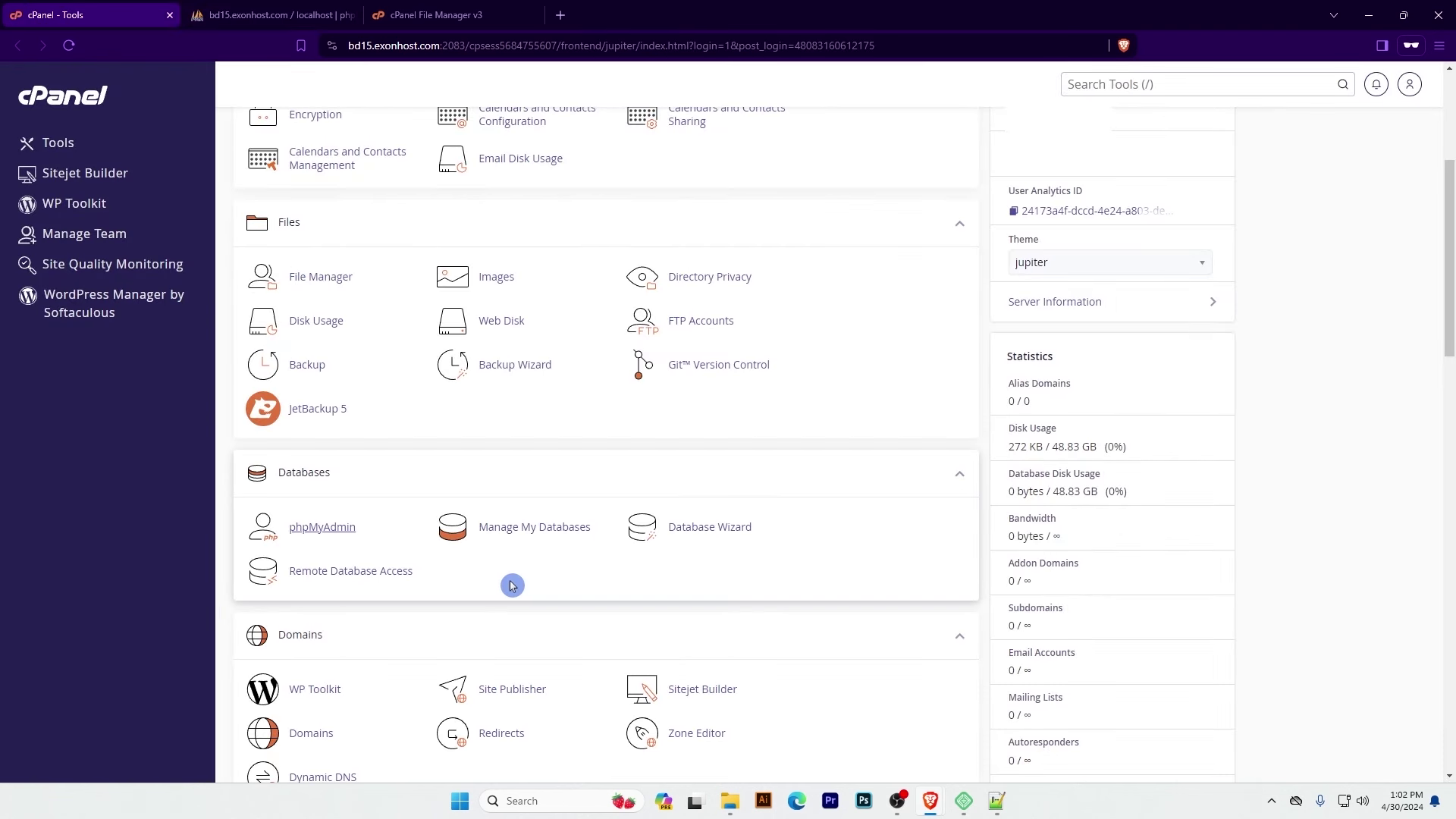
click(705, 529)
click(327, 311)
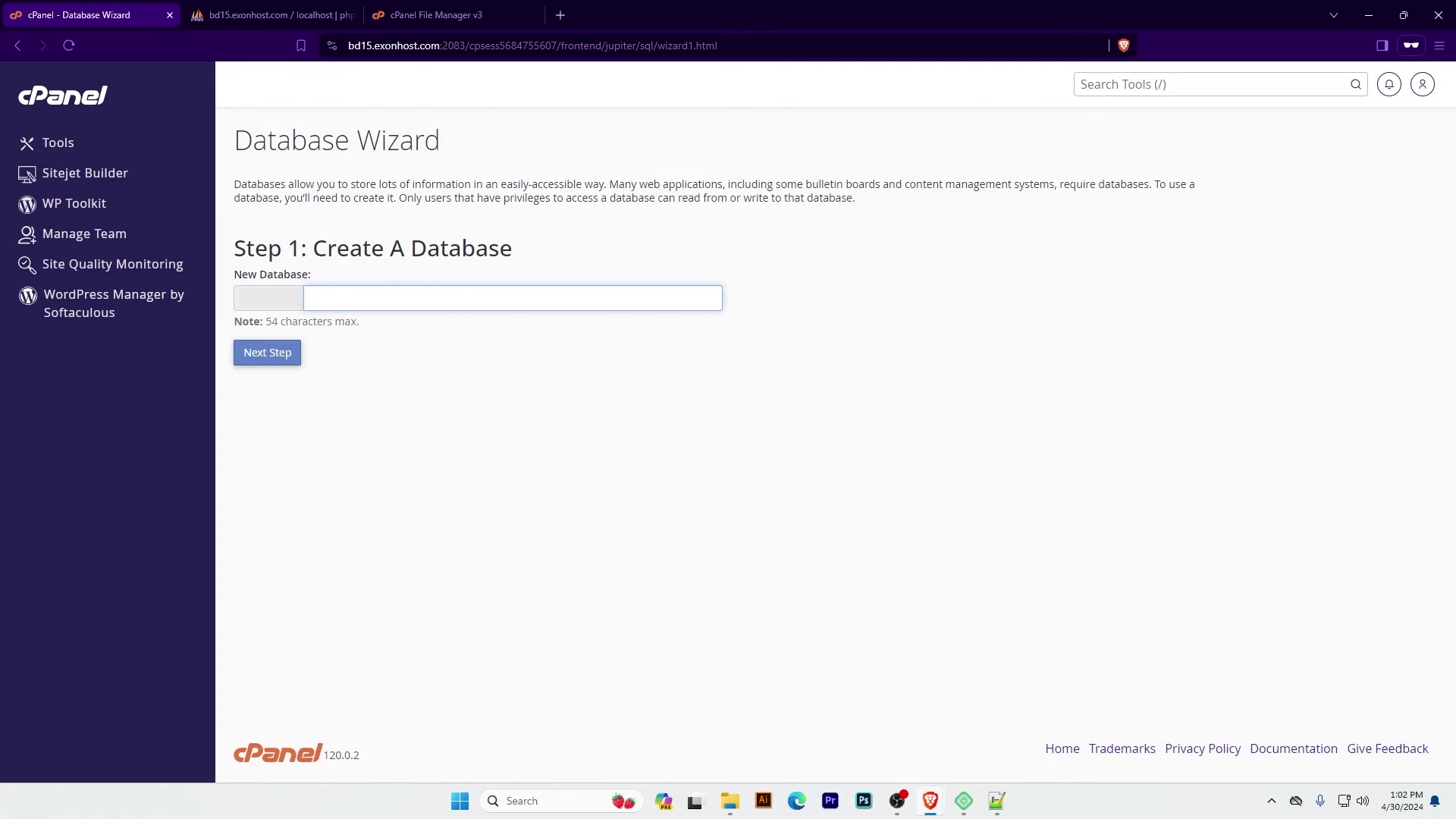
click(303, 301)
click(263, 356)
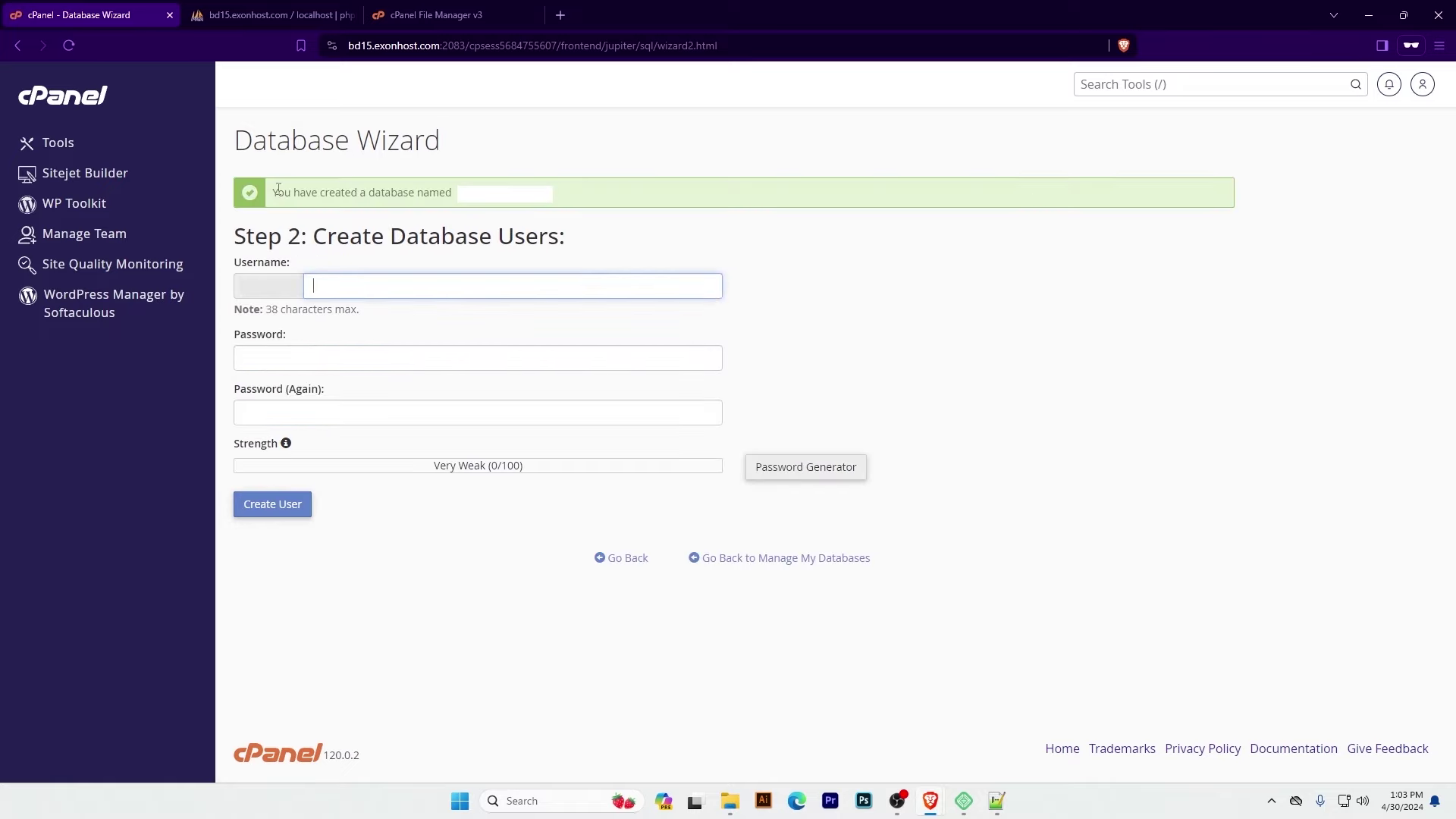
Copy the new database's name and record it after "DB Name:" in the empty Notepad++ note
click(536, 189)
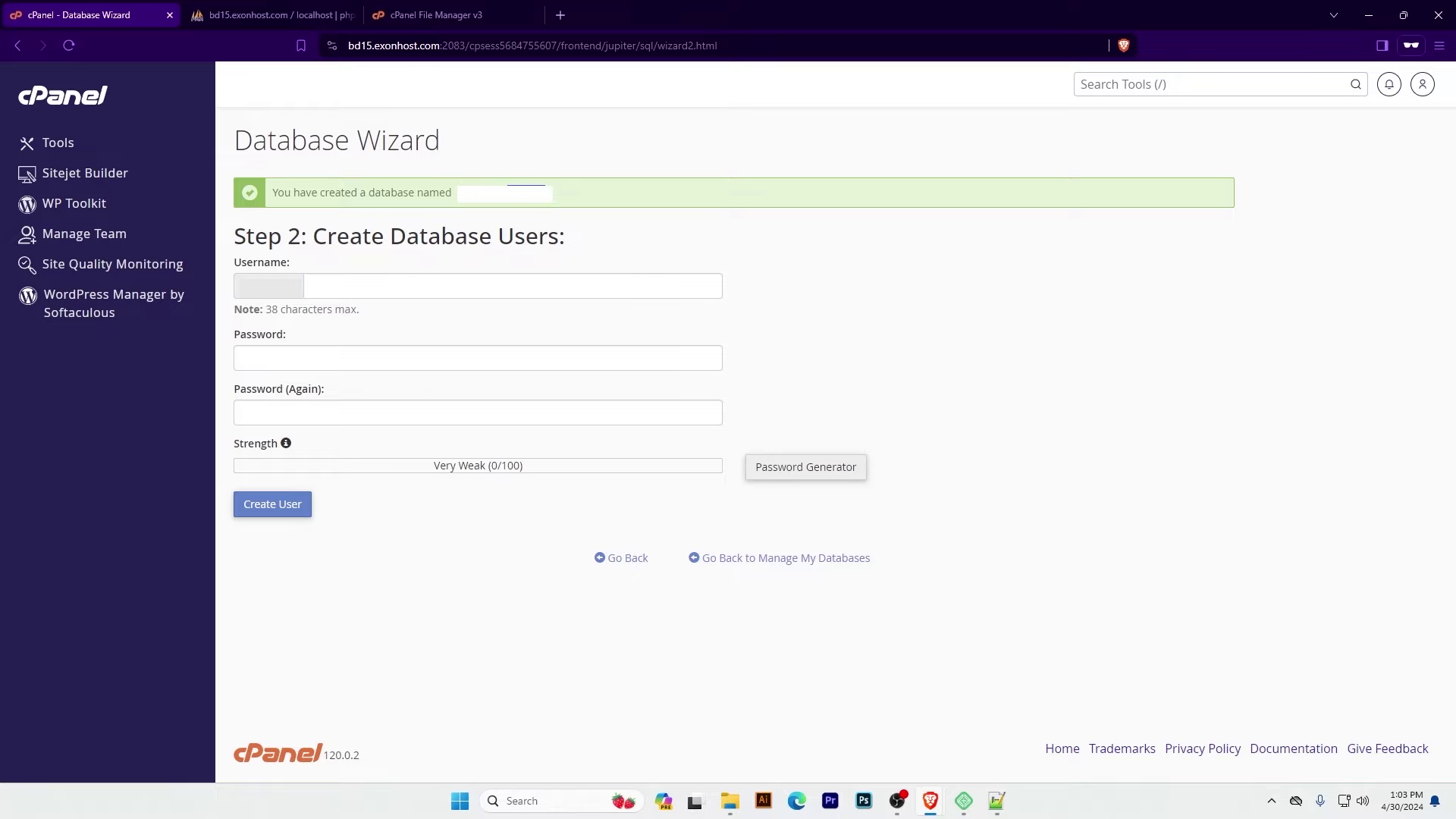
right_click(503, 191)
click(551, 206)
key(alt+Tab)
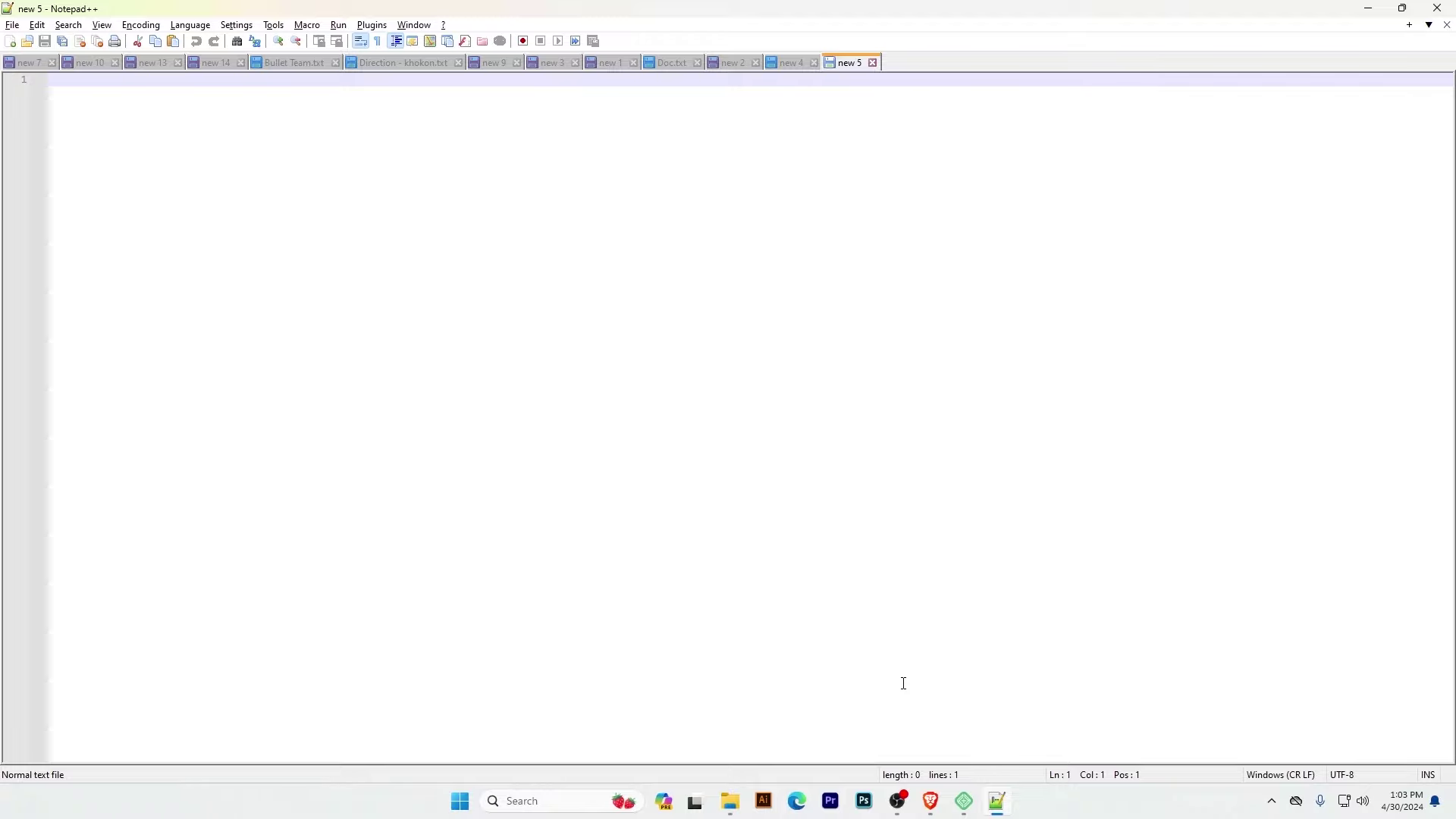
text(DB Name:)
key(ctrl+v)
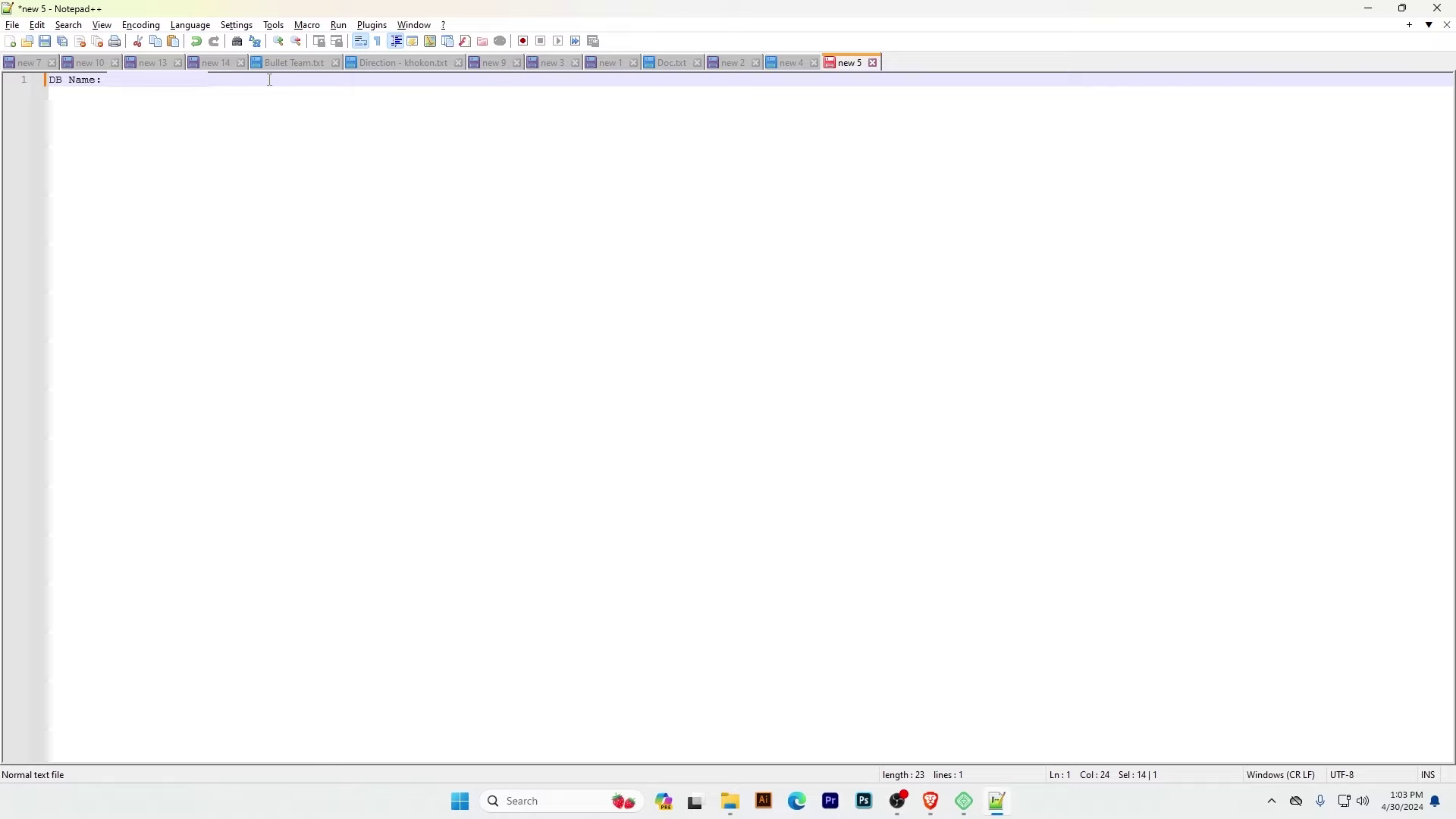
Back in the Database Wizard, enter a database username and fill both password fields with a generated password
key(alt+Tab)
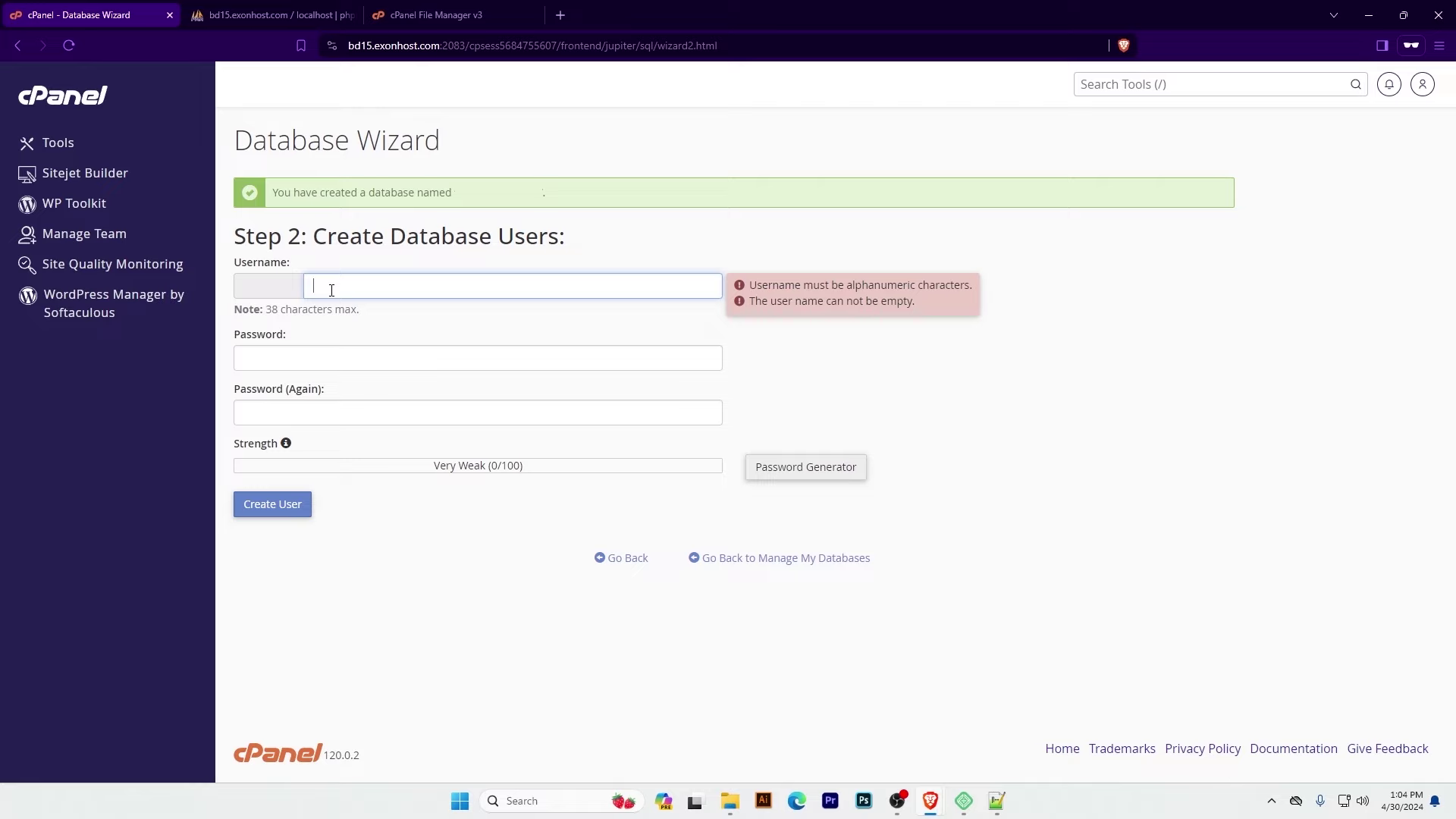
text(a)
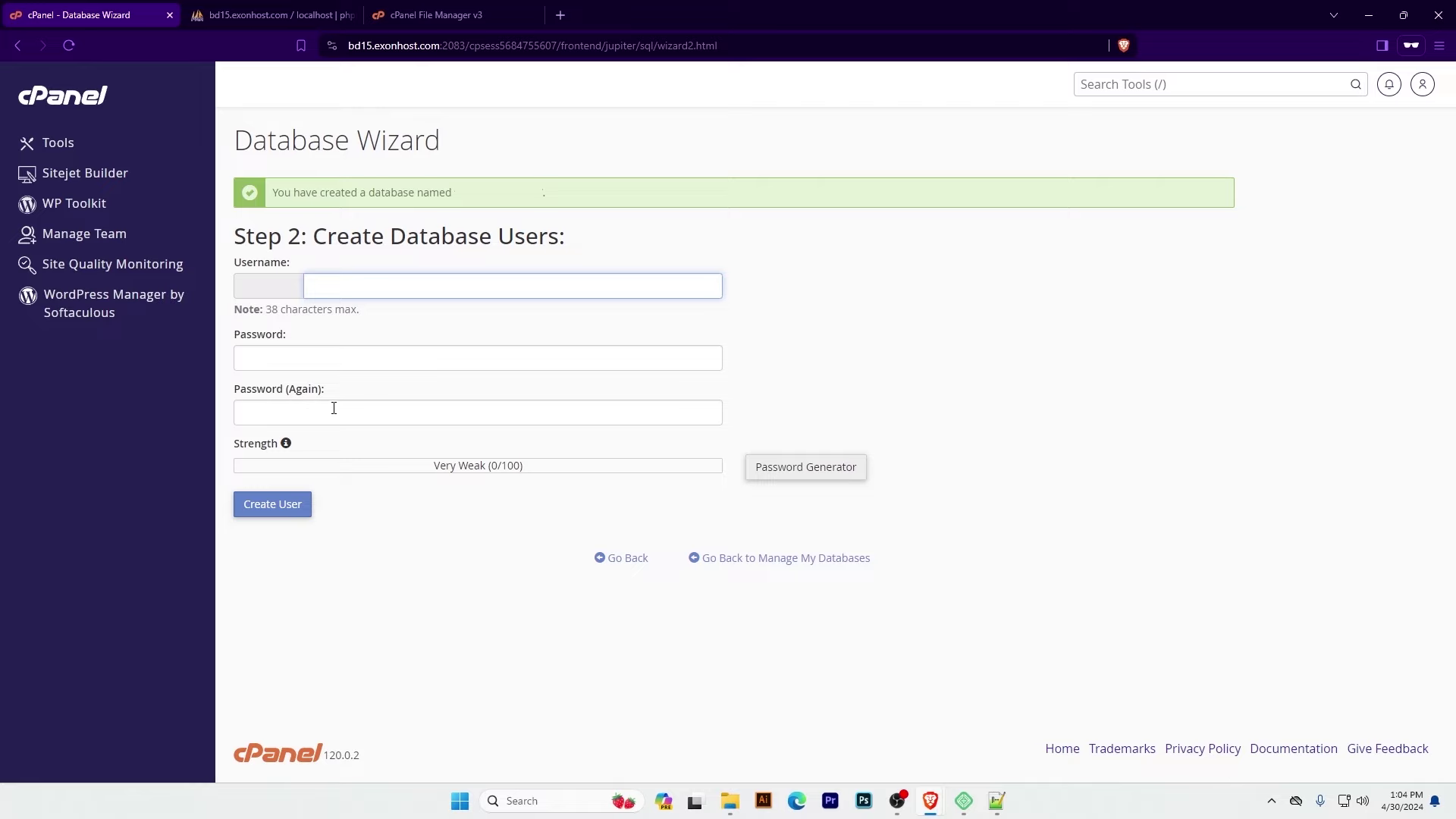
click(794, 475)
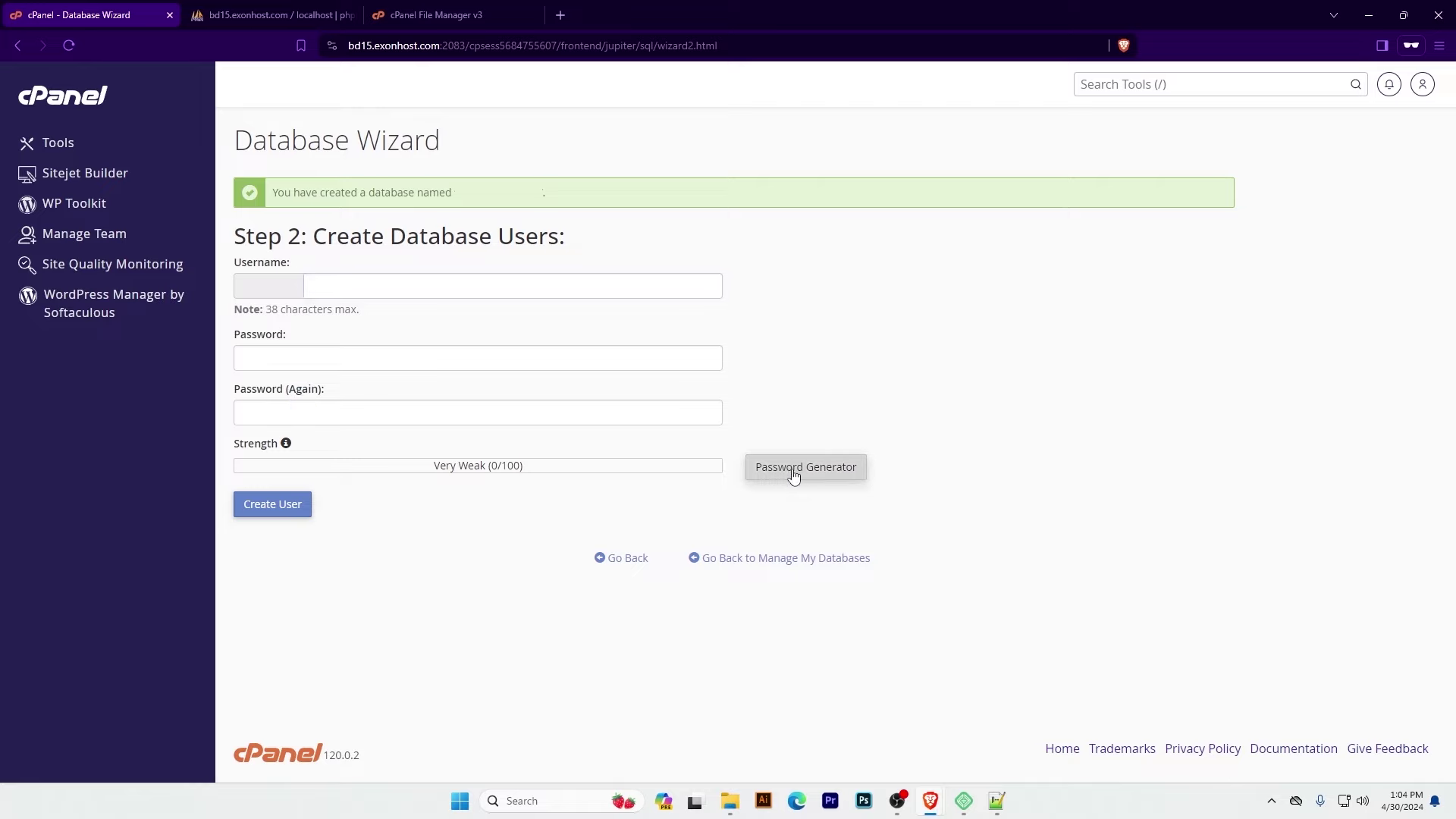
click(605, 457)
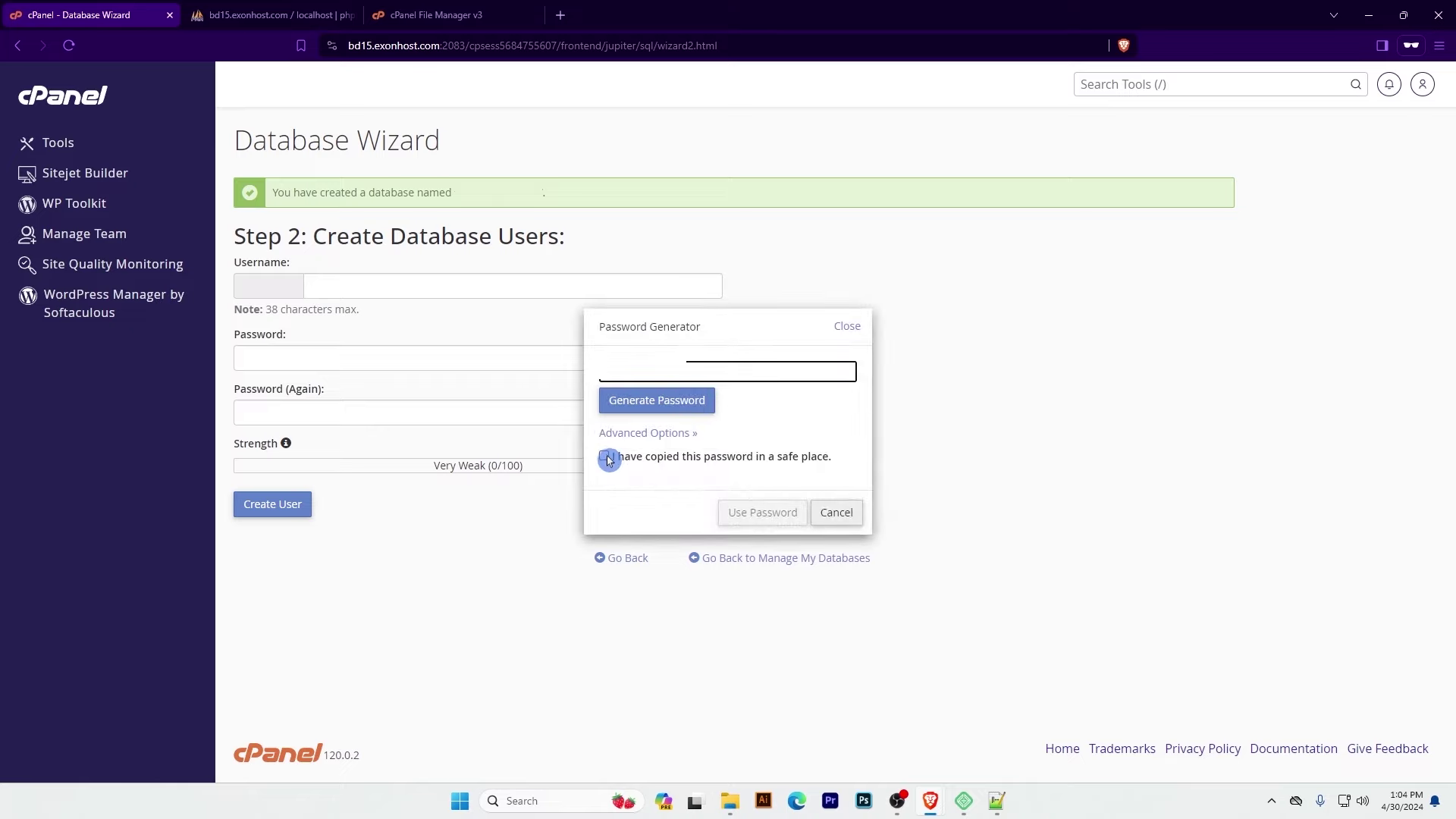
click(761, 513)
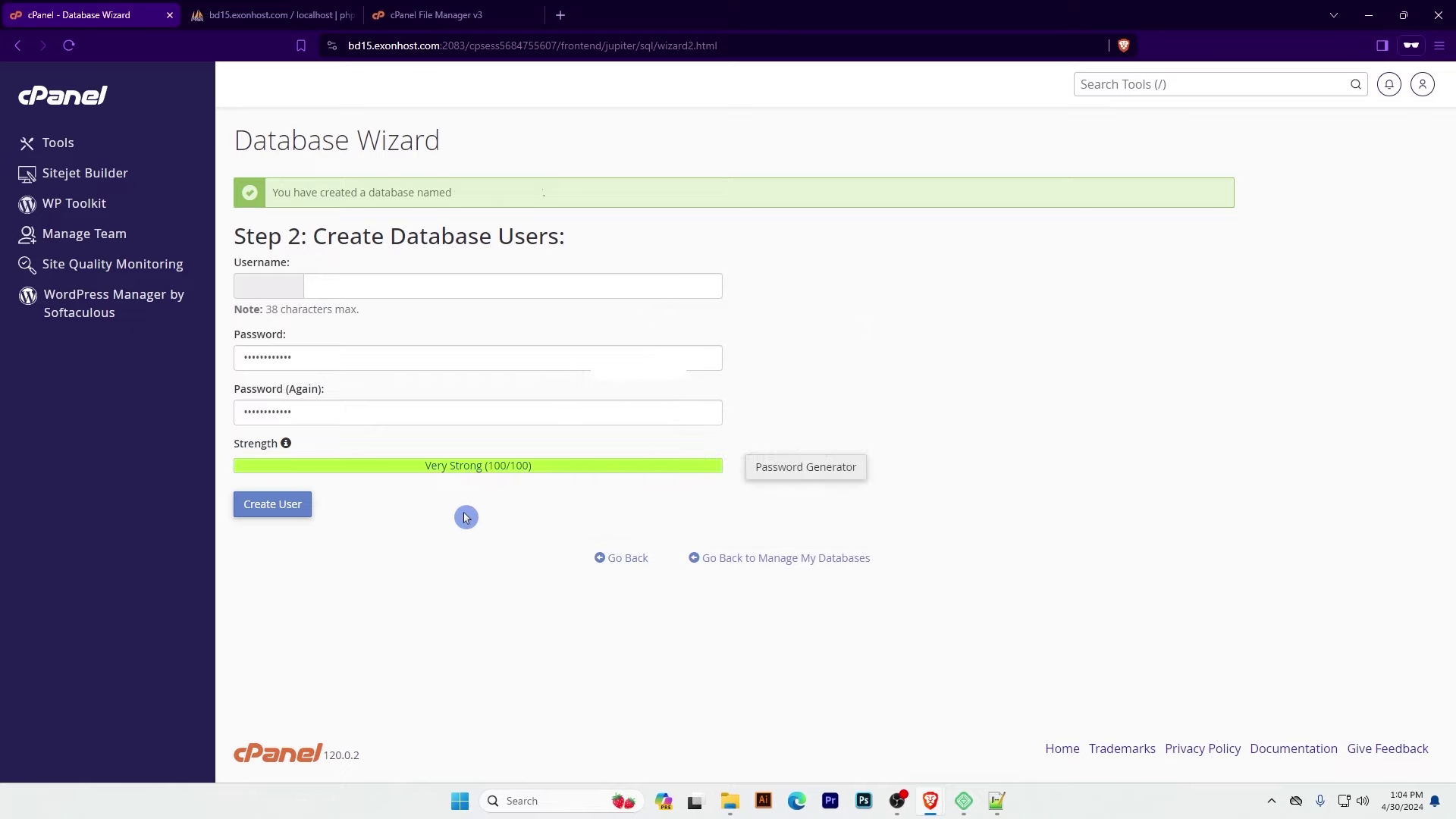
Record the database password on its own labelled line in the Notepad++ note, and create the database user in the wizard
key(alt+Tab)
key(Return)
key(Return)
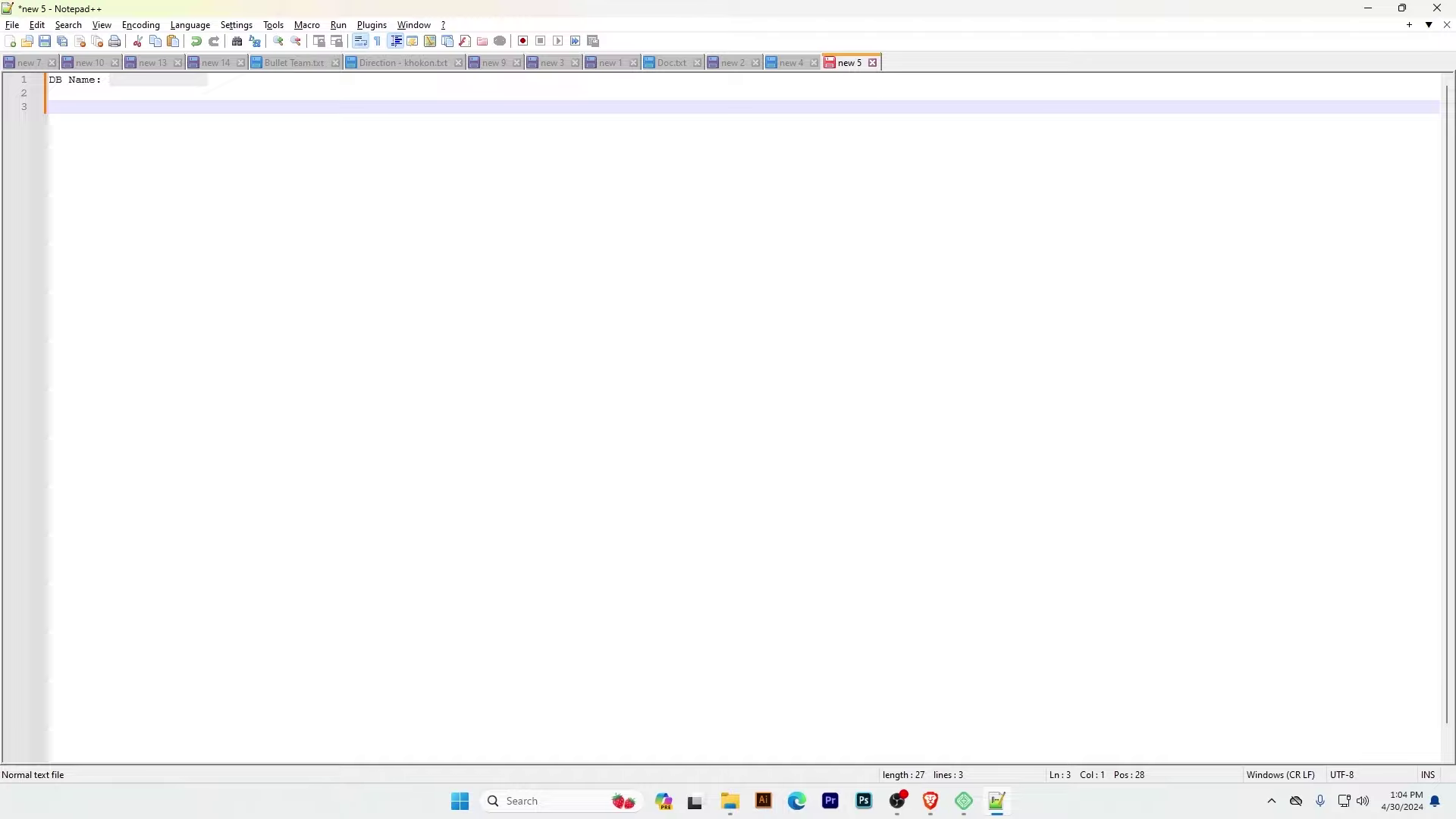
text(DB PassWor)
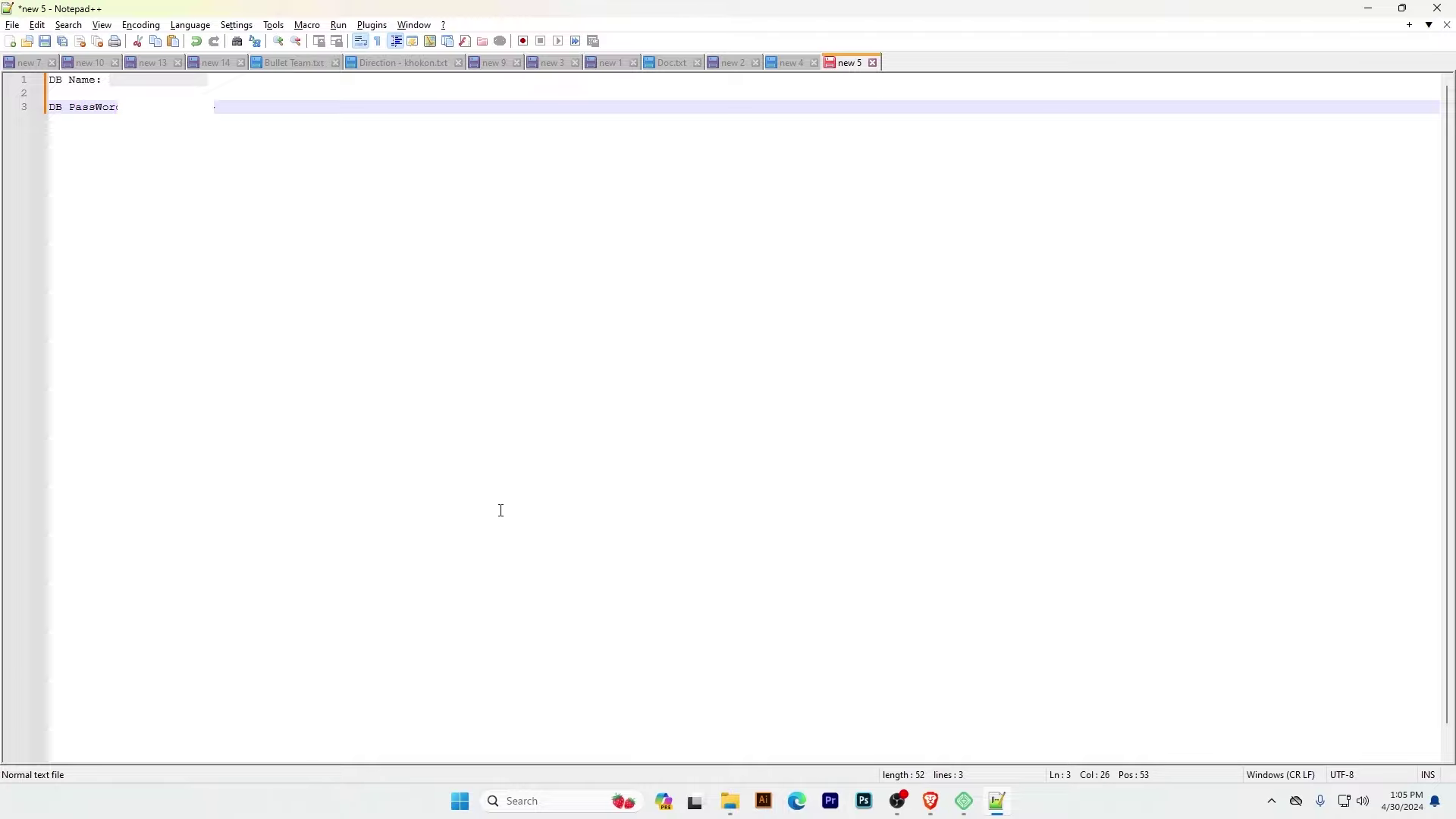
key(alt+Tab)
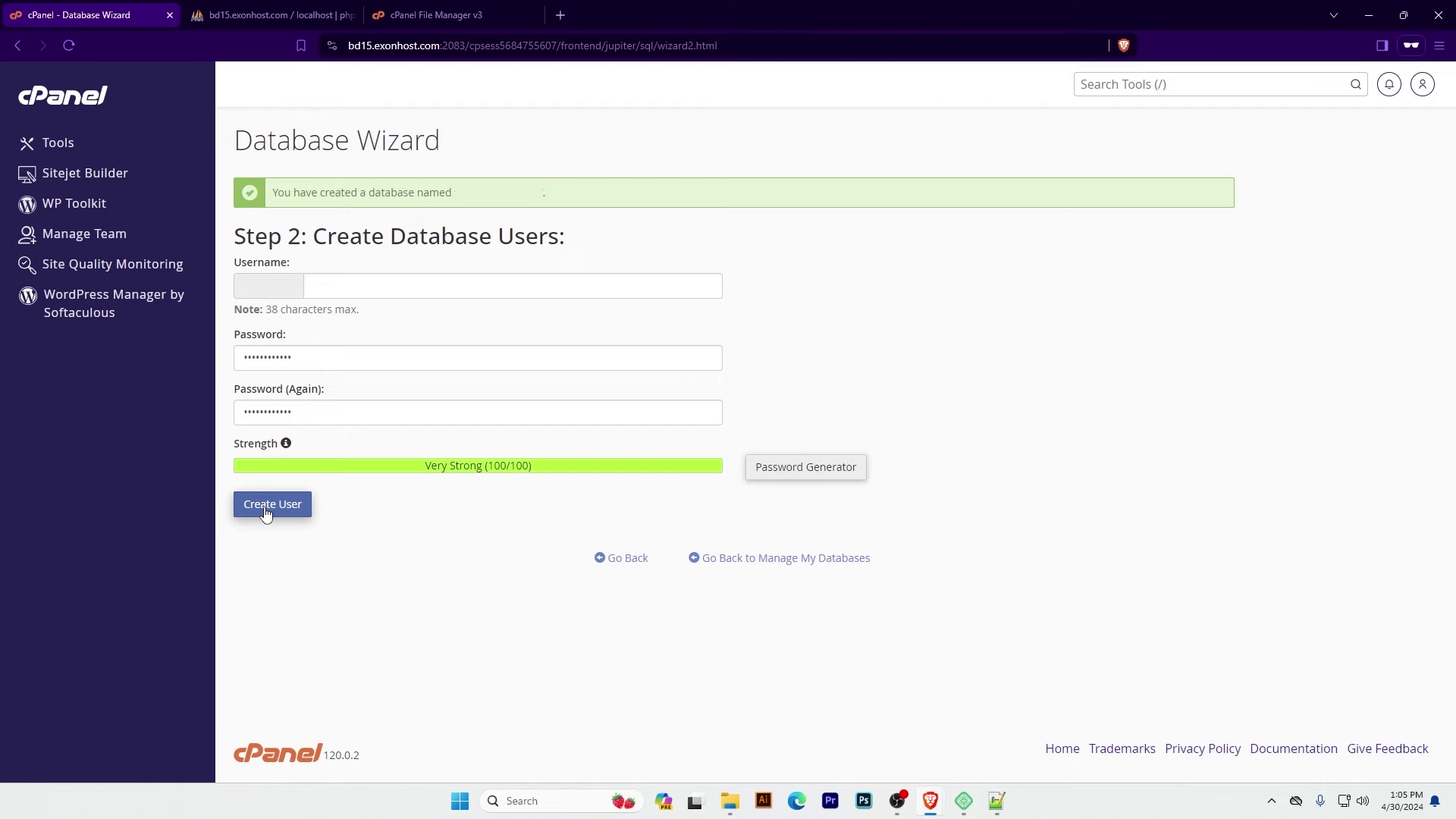
click(266, 508)
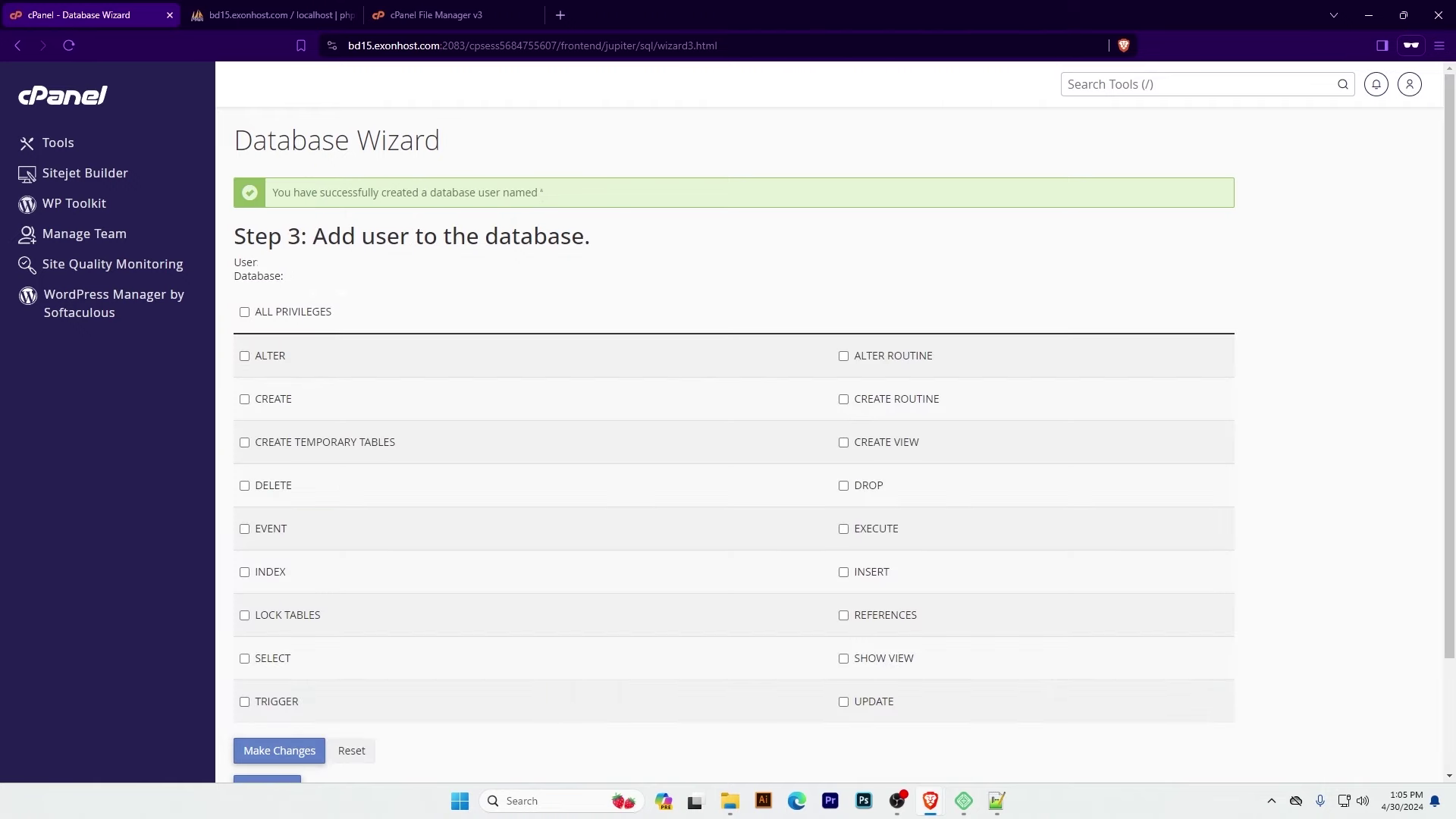
Add a "DB User:" line with the database username between the name and password lines of the Notepad++ note
key(alt+Tab)
key(Up)
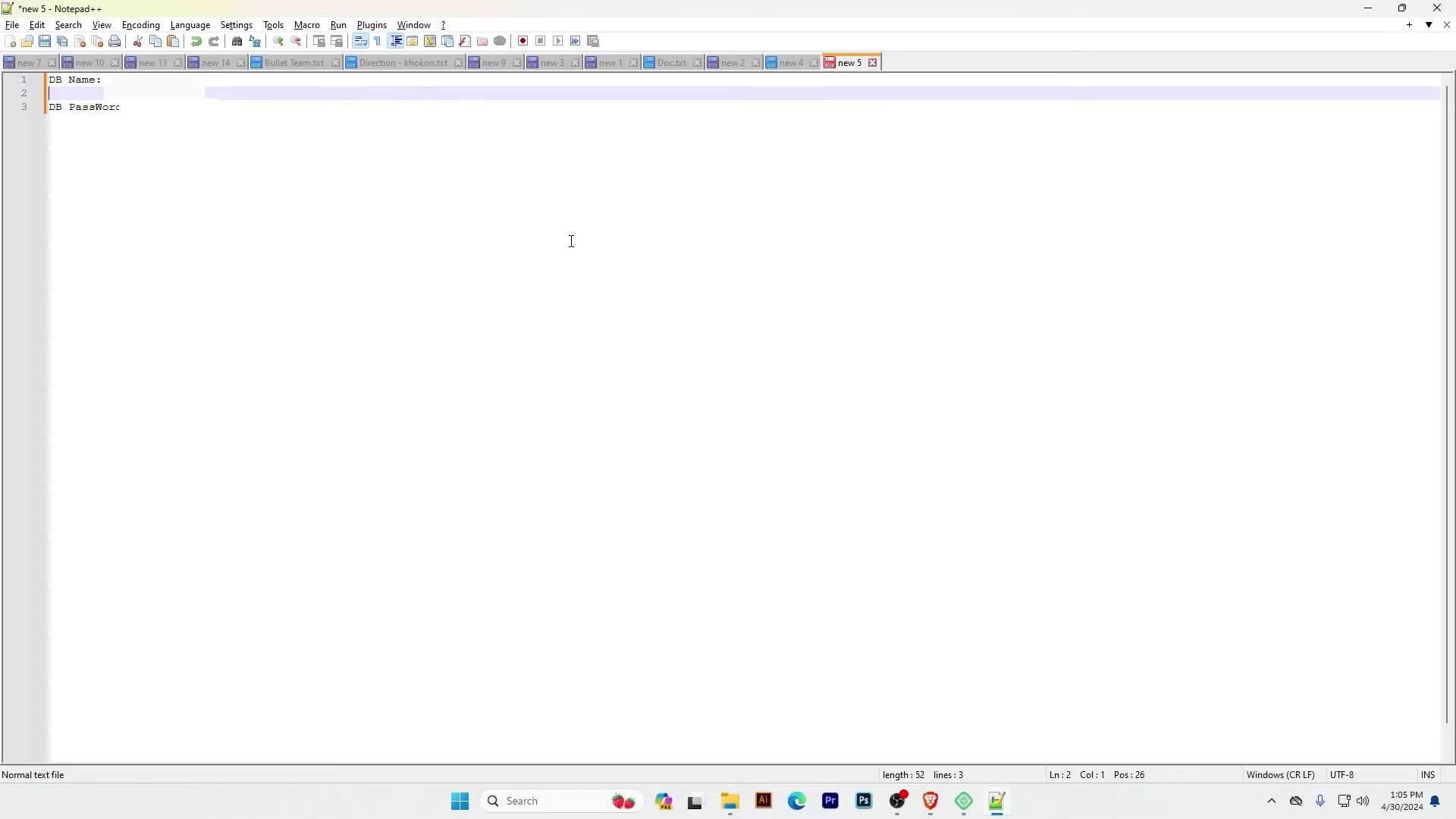
text(DB User:)
Grant the new user ALL PRIVILEGES on the database in the Database Wizard and apply the changes
key(alt+Tab)
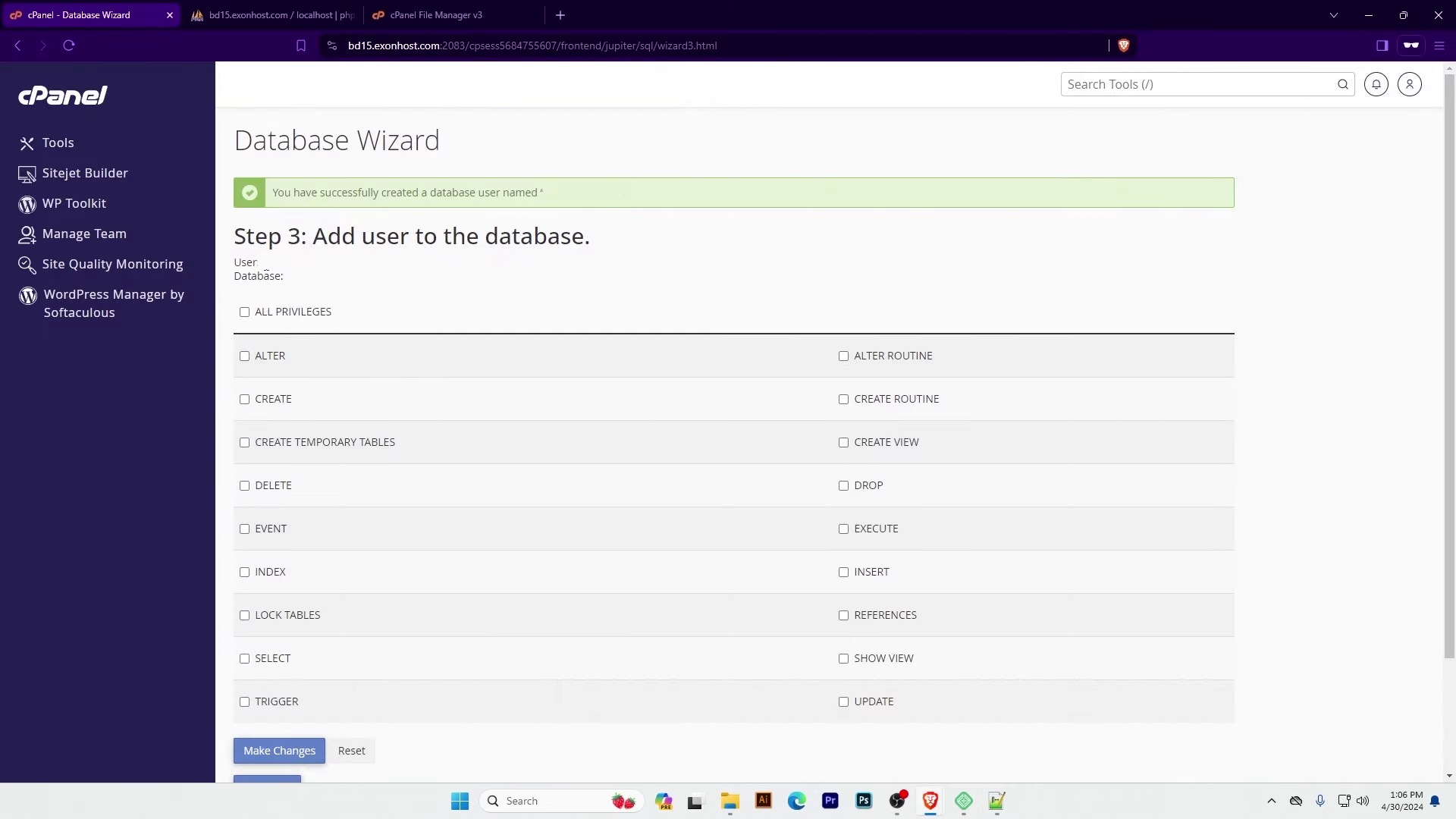
click(382, 278)
click(245, 312)
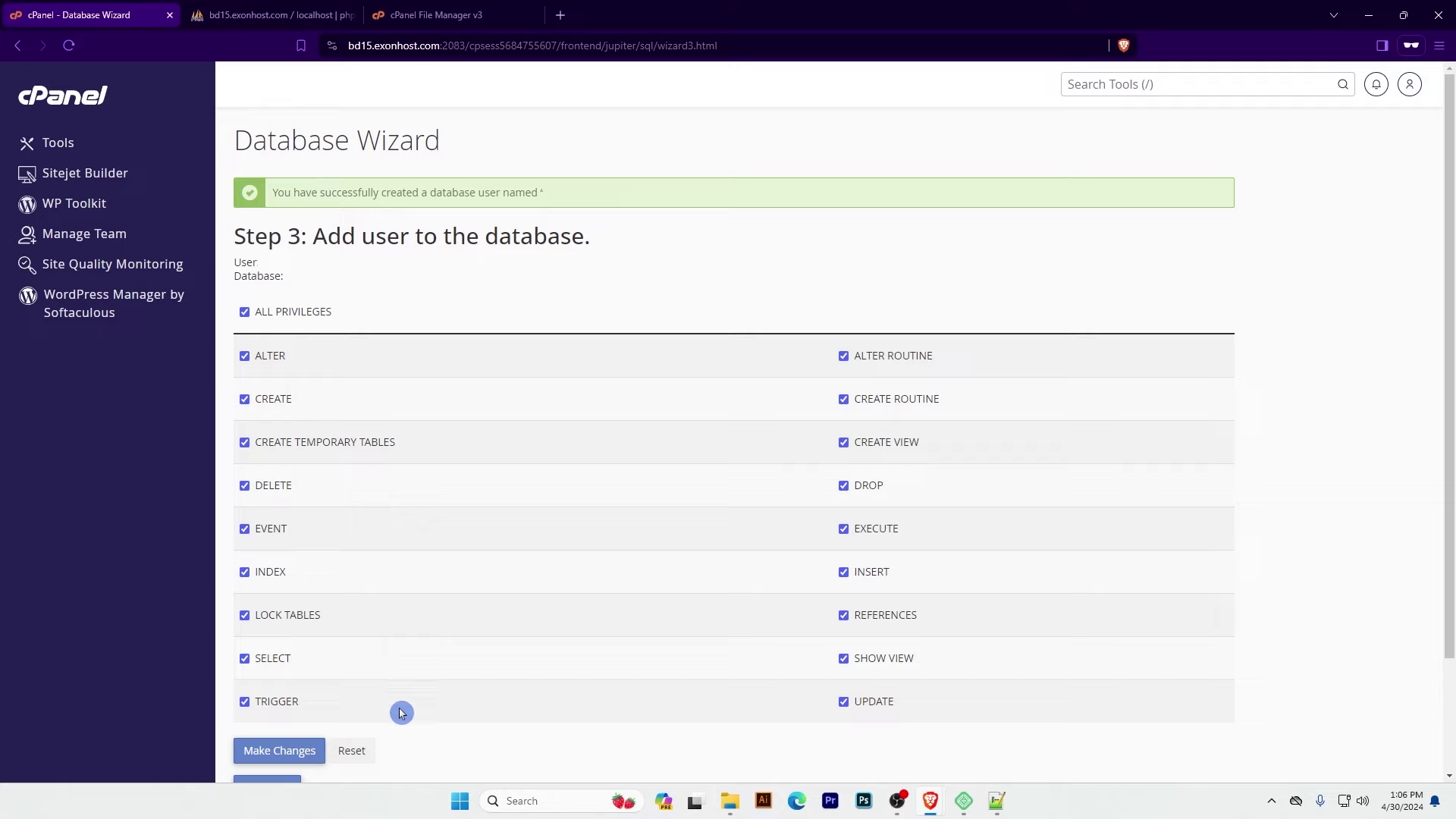
click(279, 752)
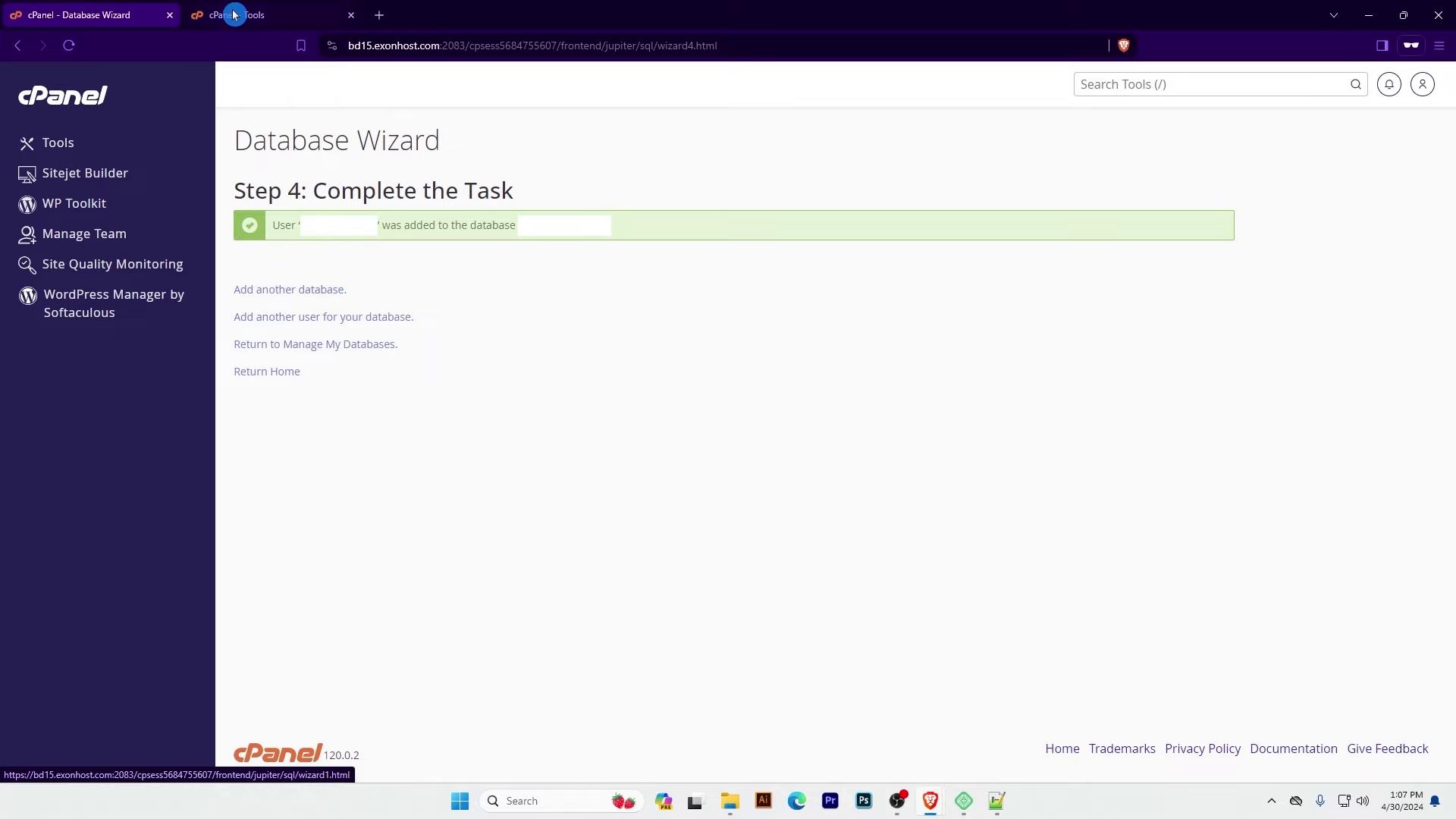
Open the new database in phpMyAdmin from the cPanel tools and locate the SQL backup in the local Backup folder
click(236, 9)
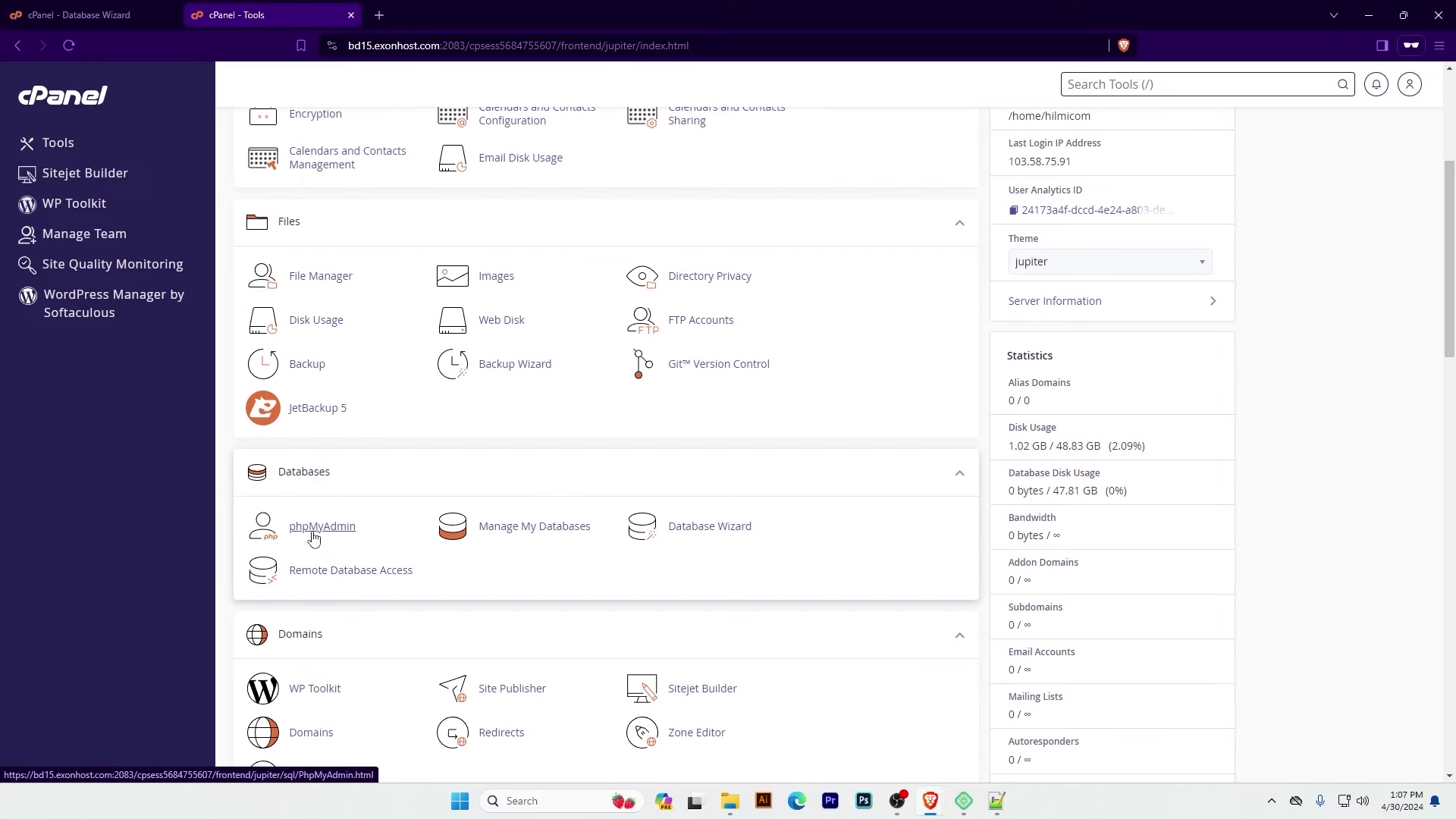
click(313, 531)
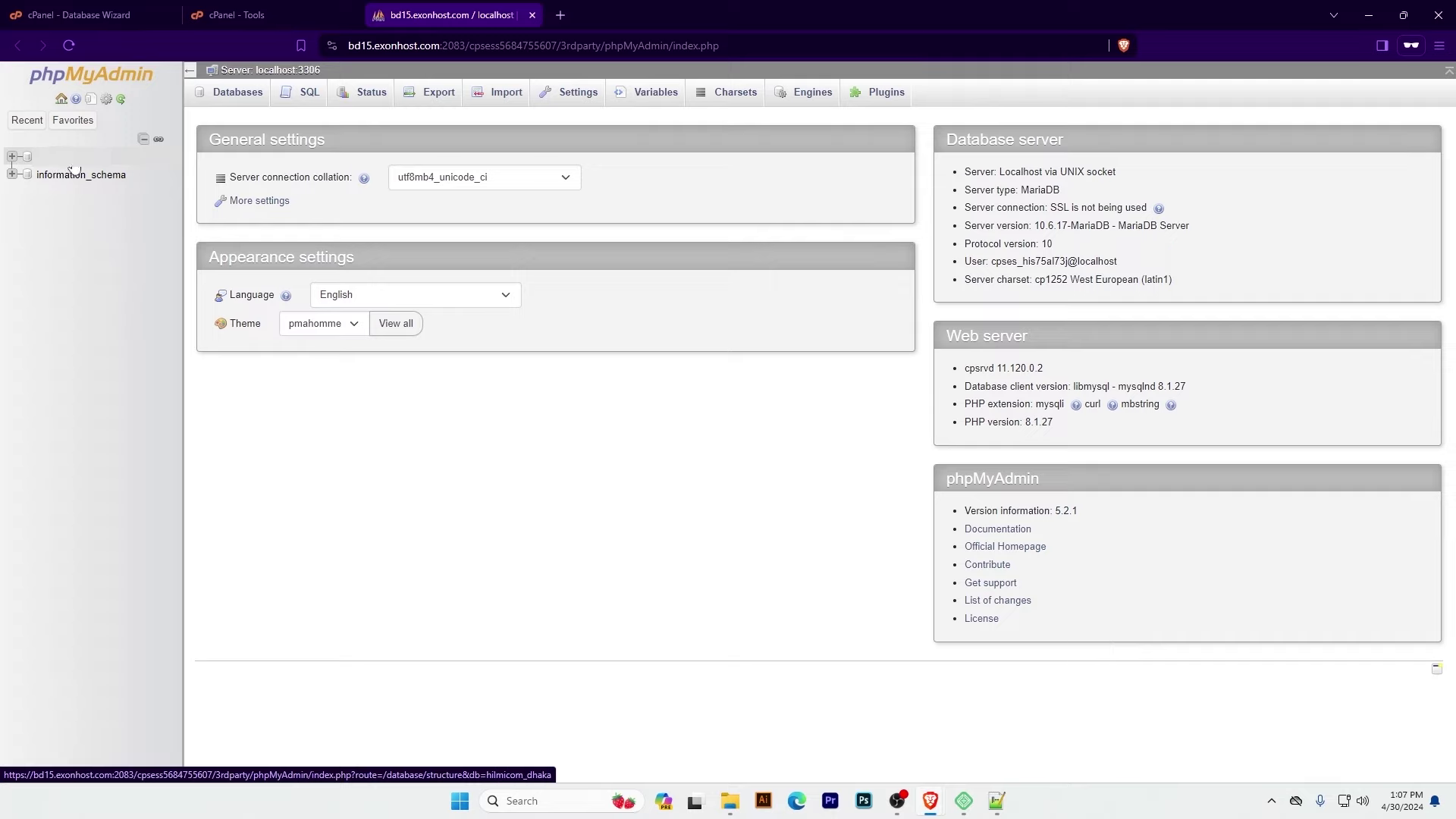
click(106, 159)
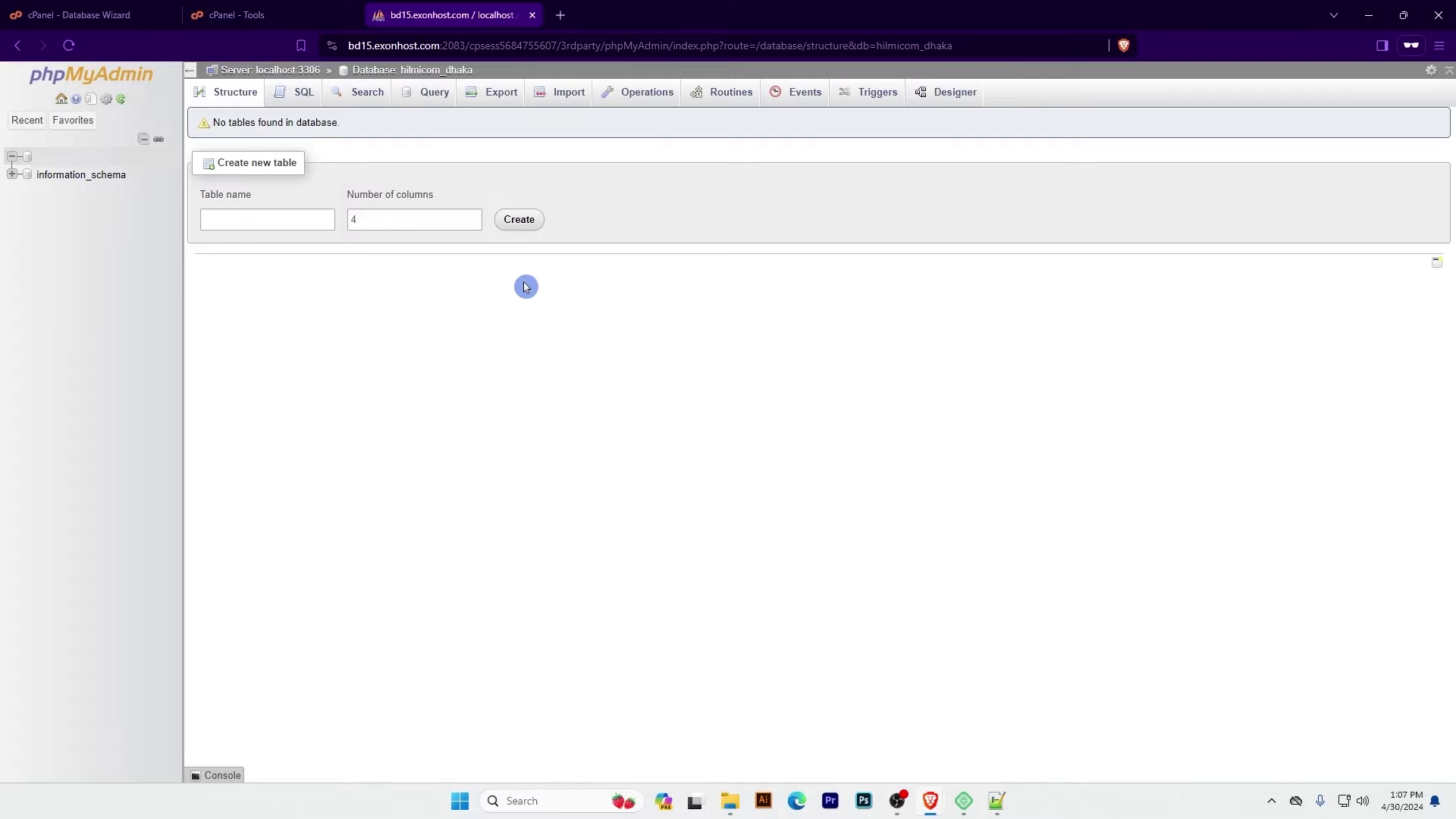
key(alt+Tab)
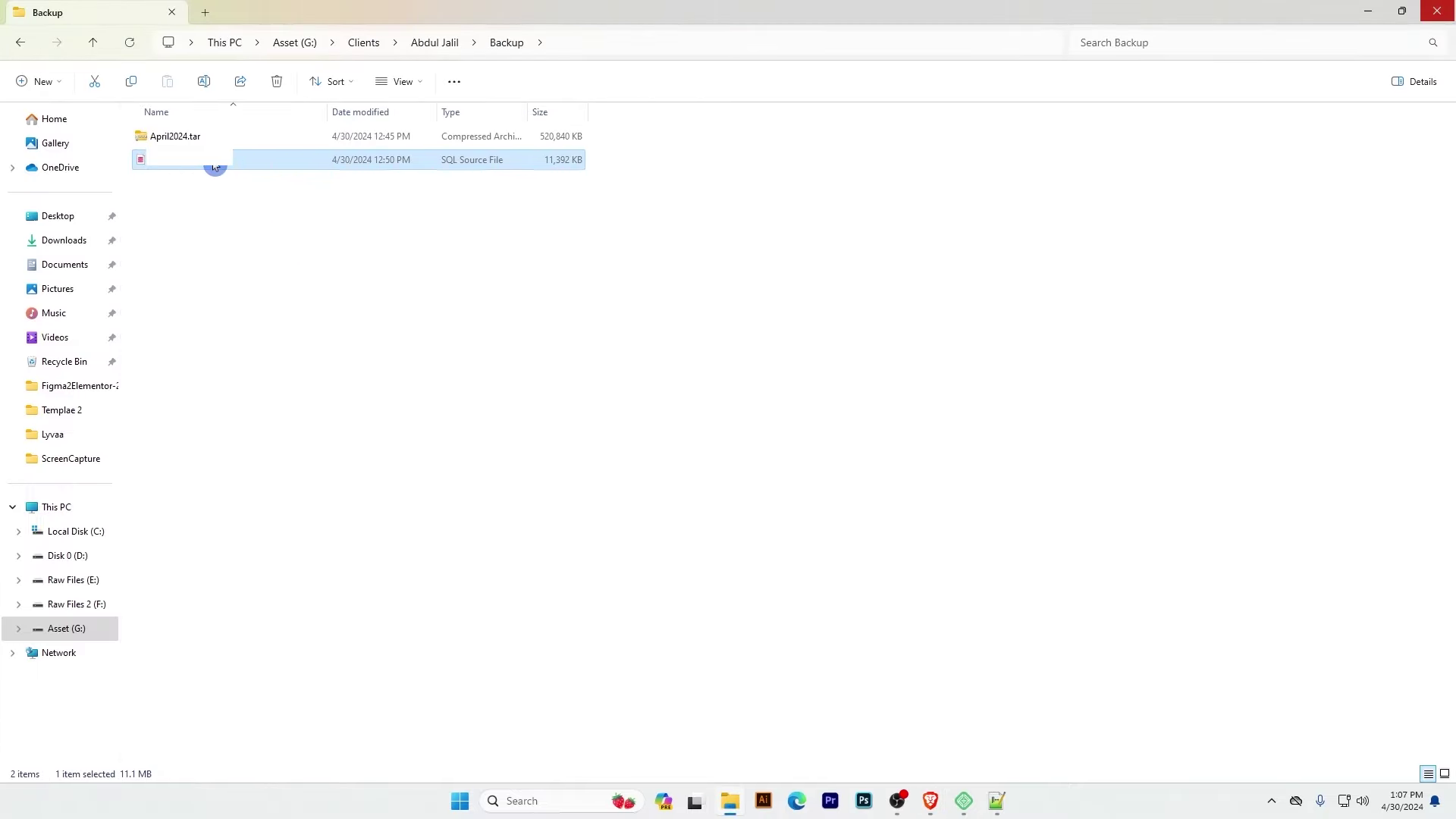
key(alt+Tab)
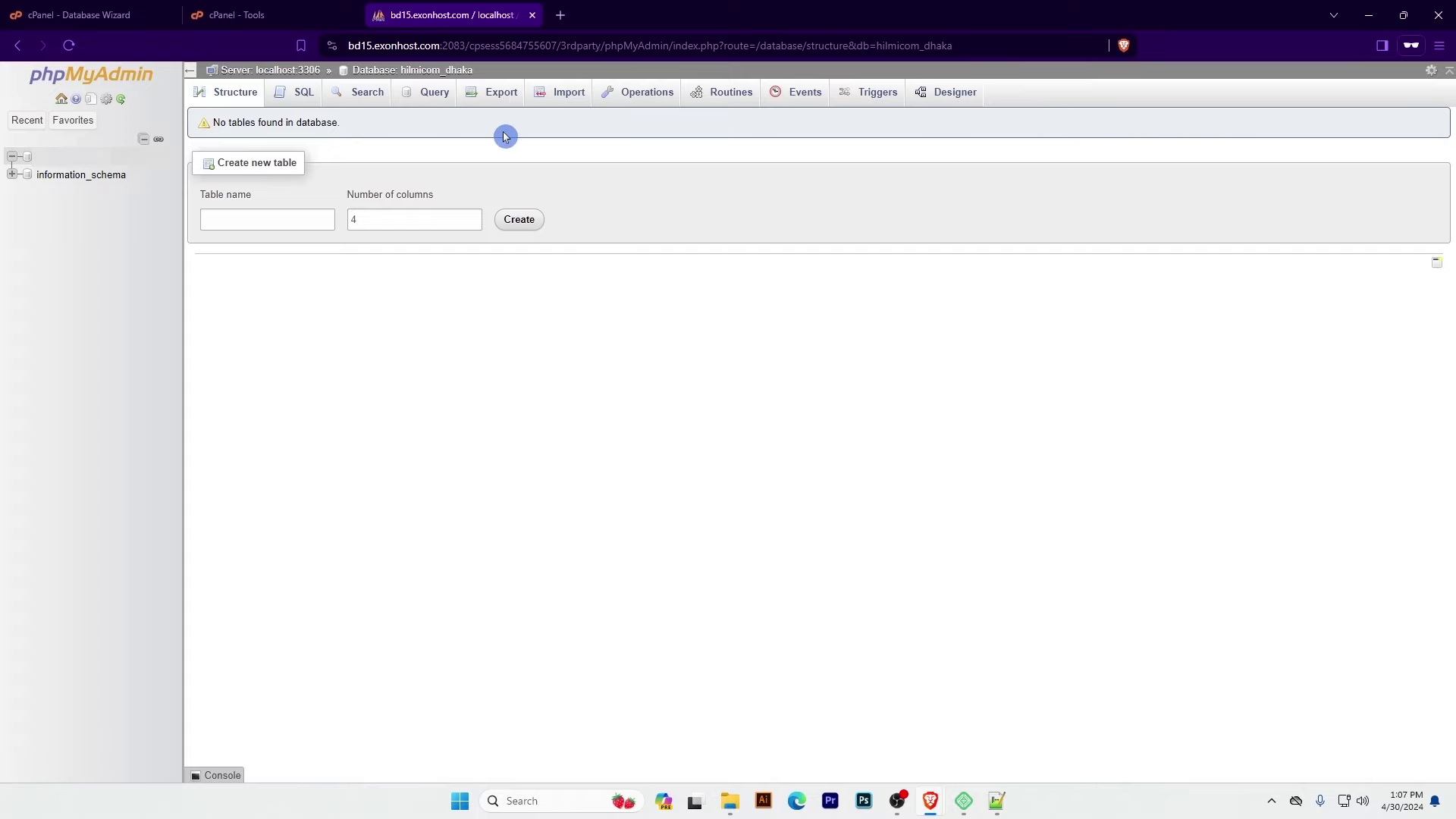
Import hilmicom_dhaka.sql from the Backup folder into the new database, keeping the default import options
click(562, 95)
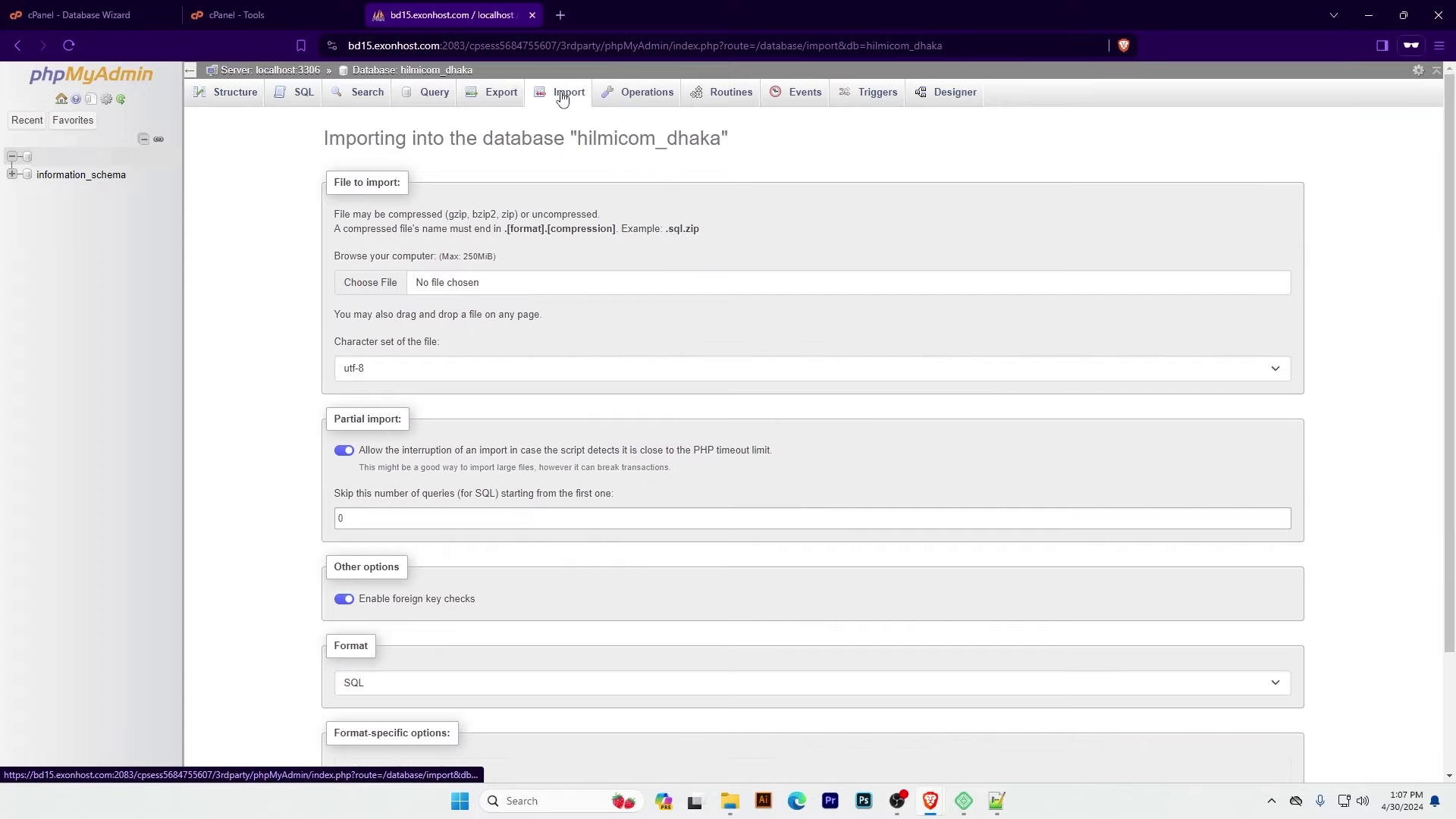
click(370, 282)
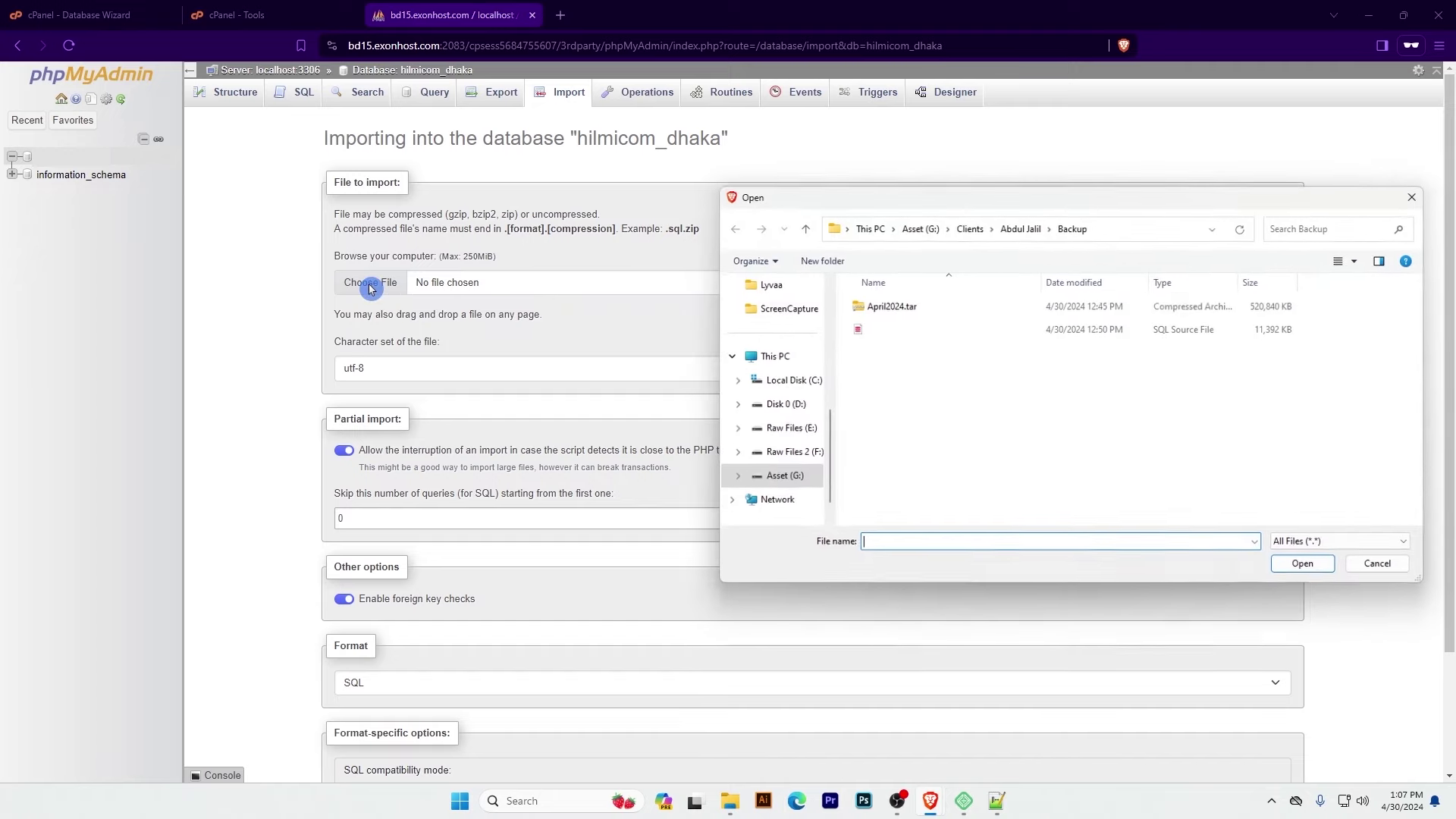
click(909, 330)
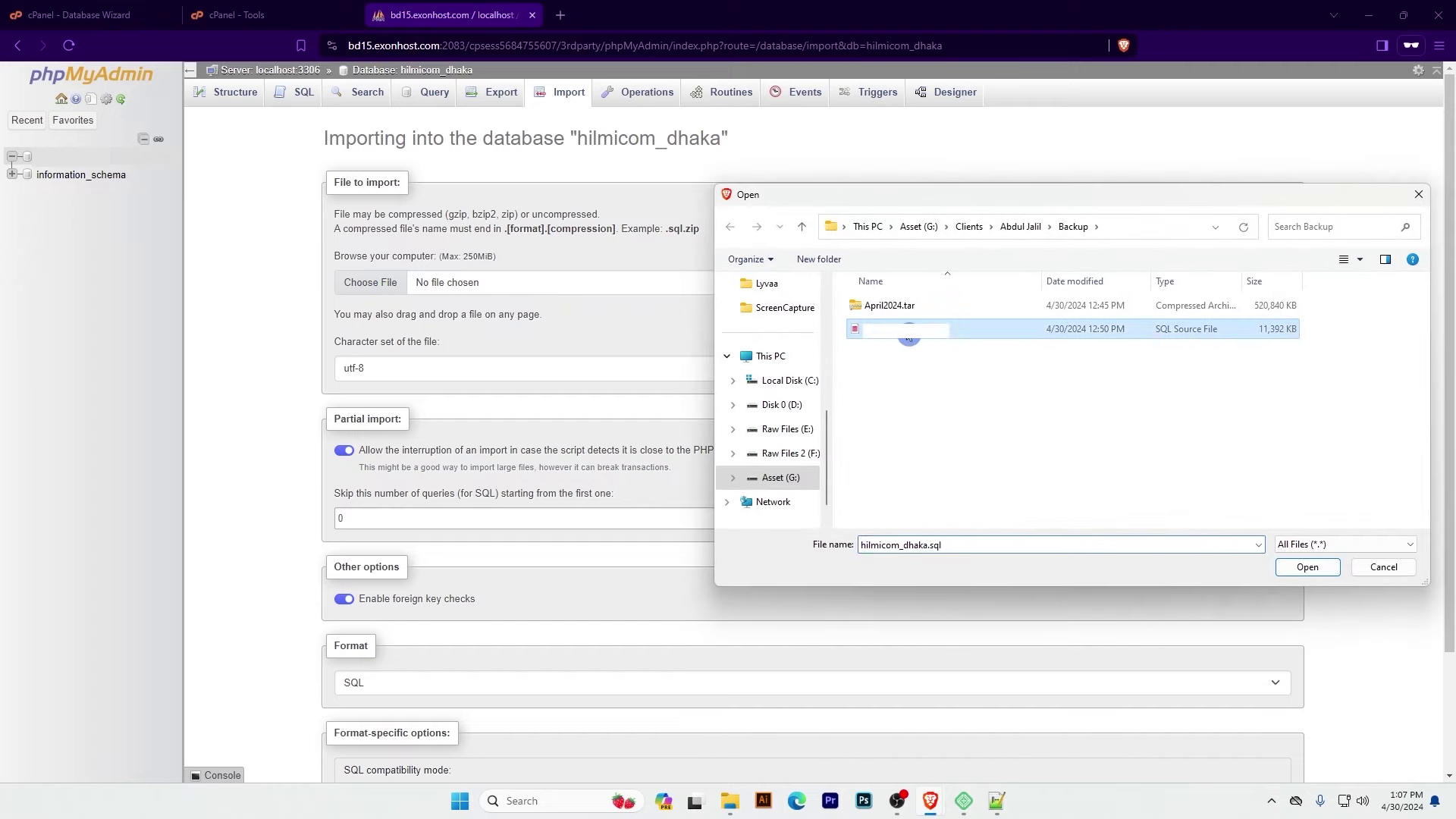
click(1315, 569)
scroll(1450, 277, down, 2)
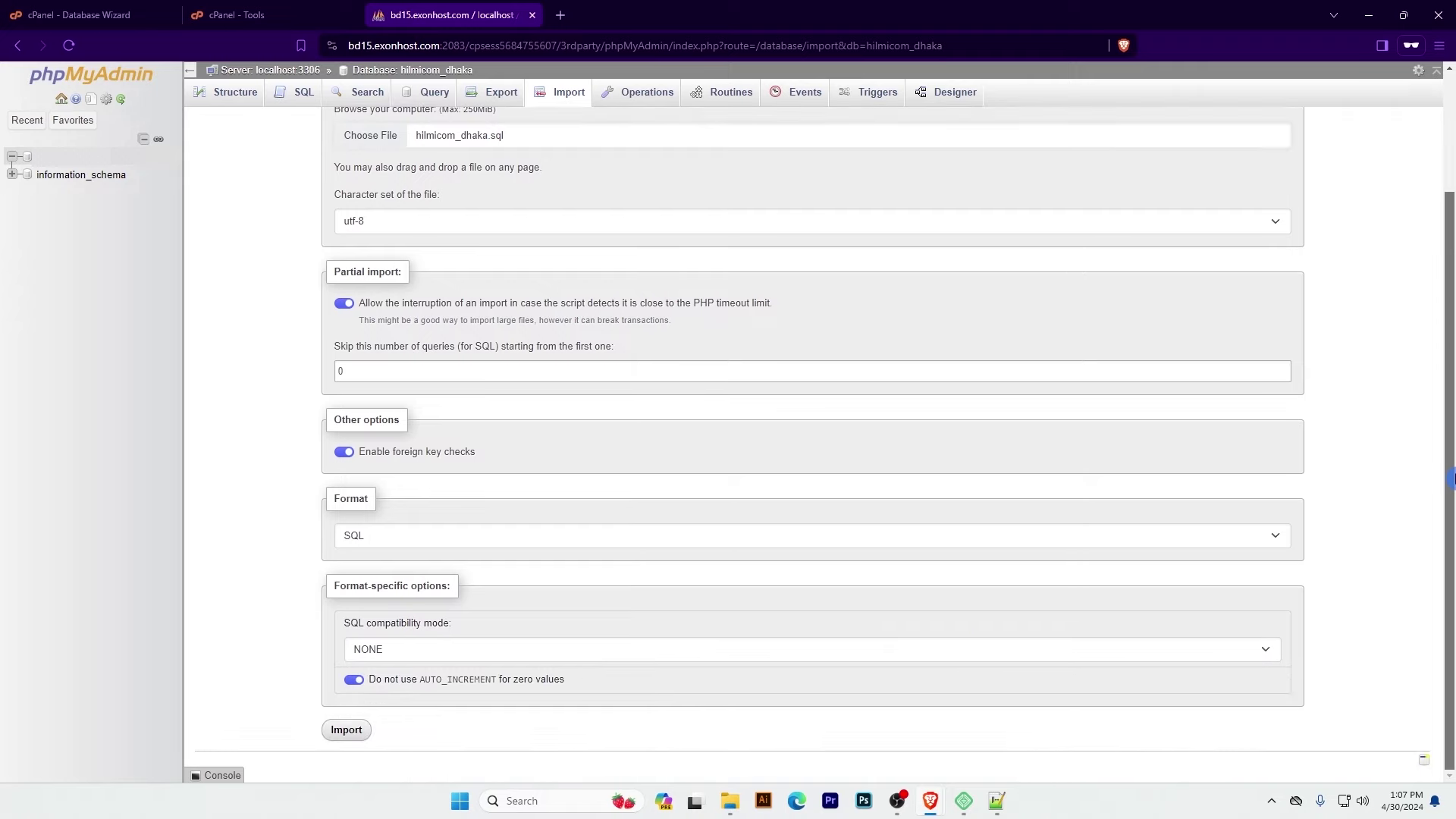
click(349, 730)
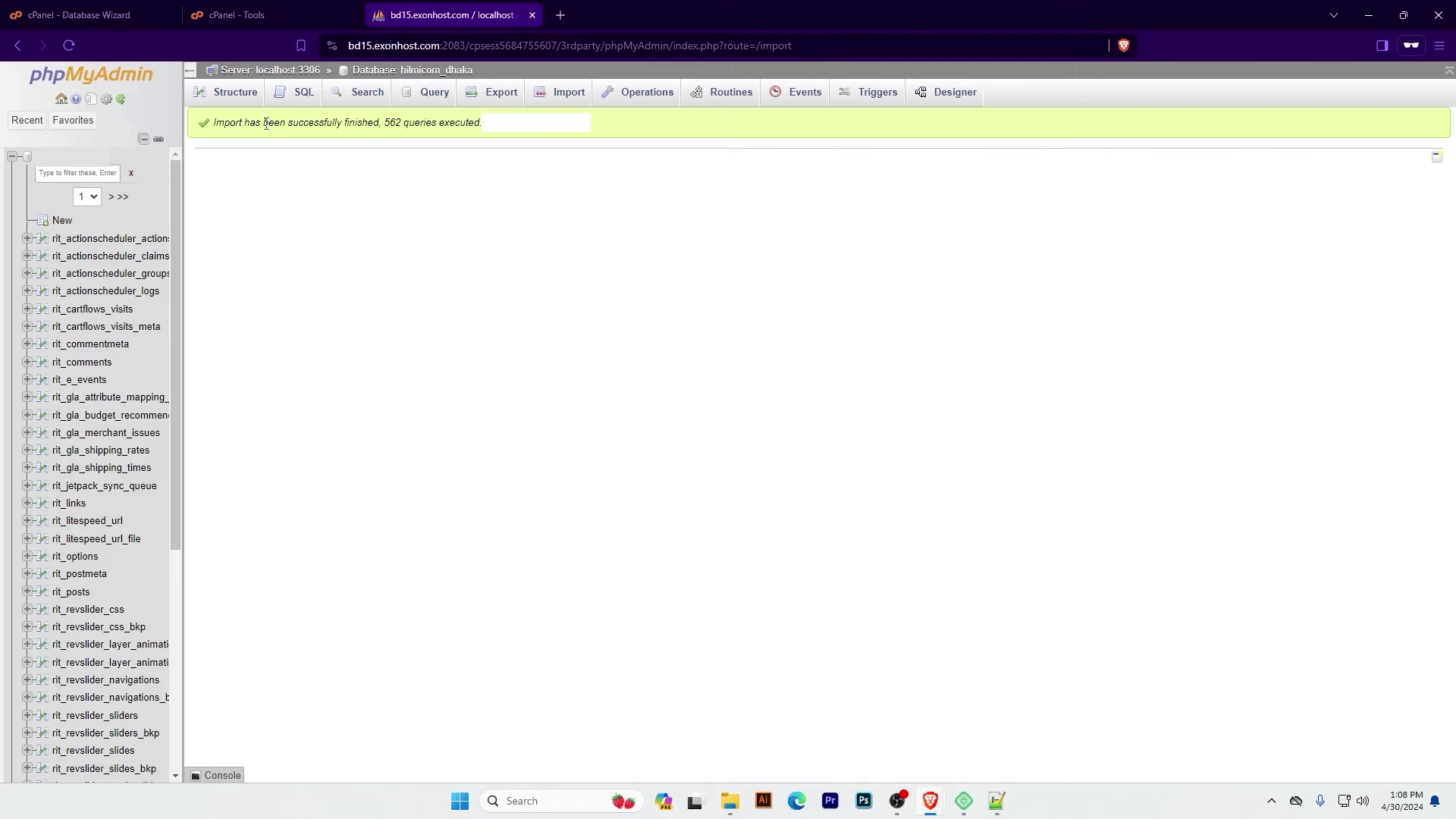
Check the import result message and look through the database's full list of tables
drag(263, 123, 445, 129)
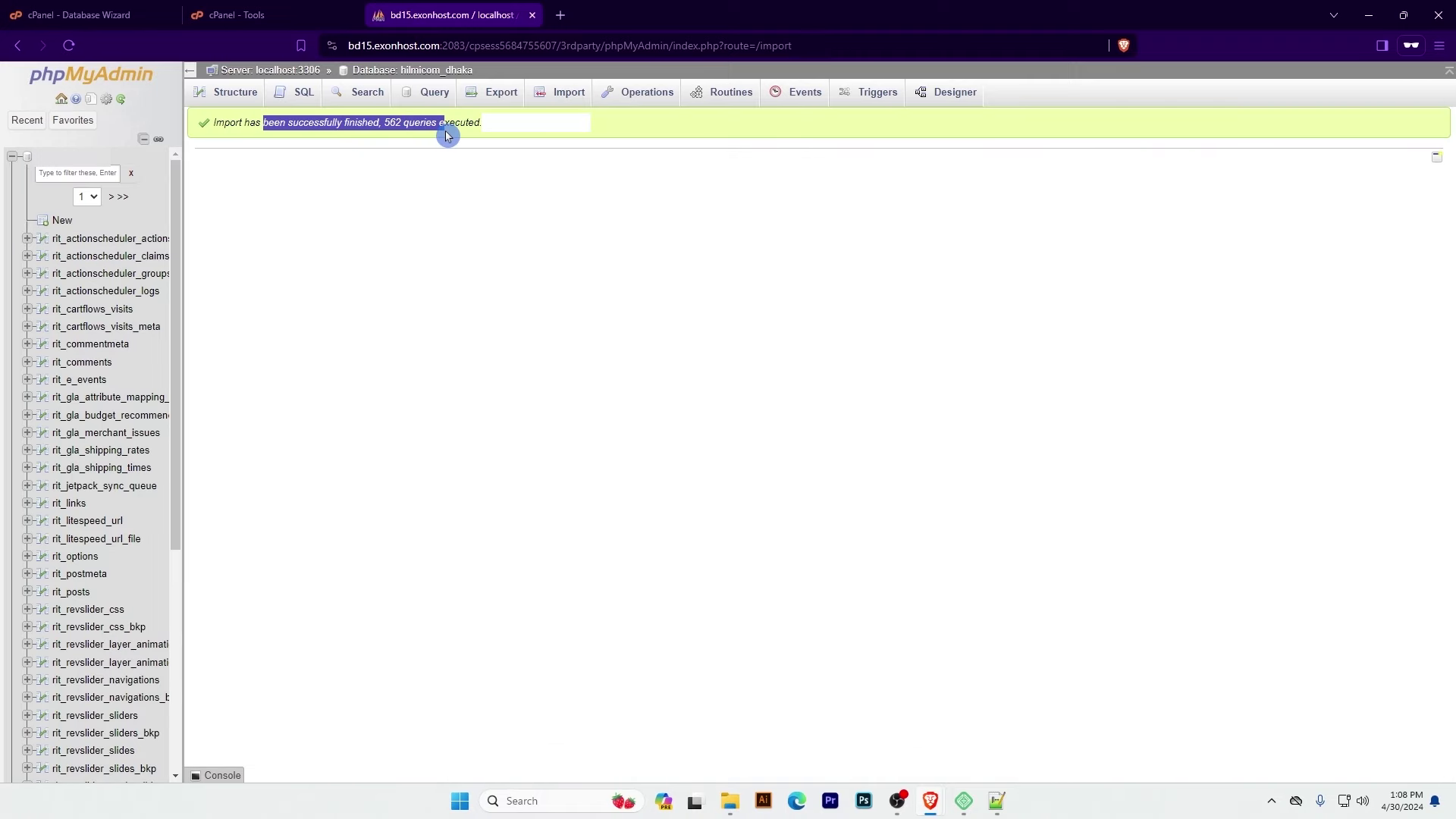
click(67, 171)
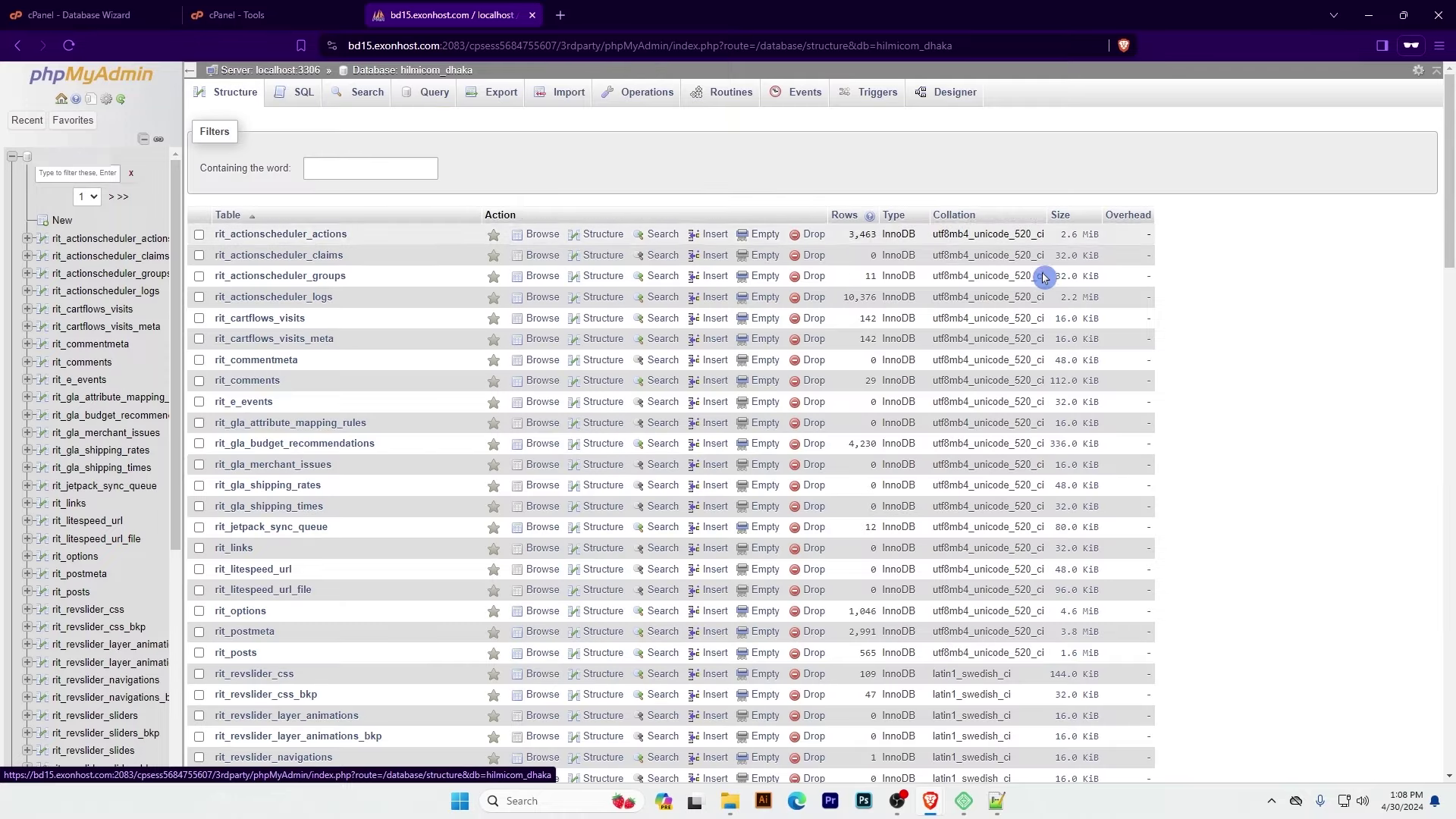
scroll(1450, 671, down, 20)
drag(1450, 671, 1450, 190)
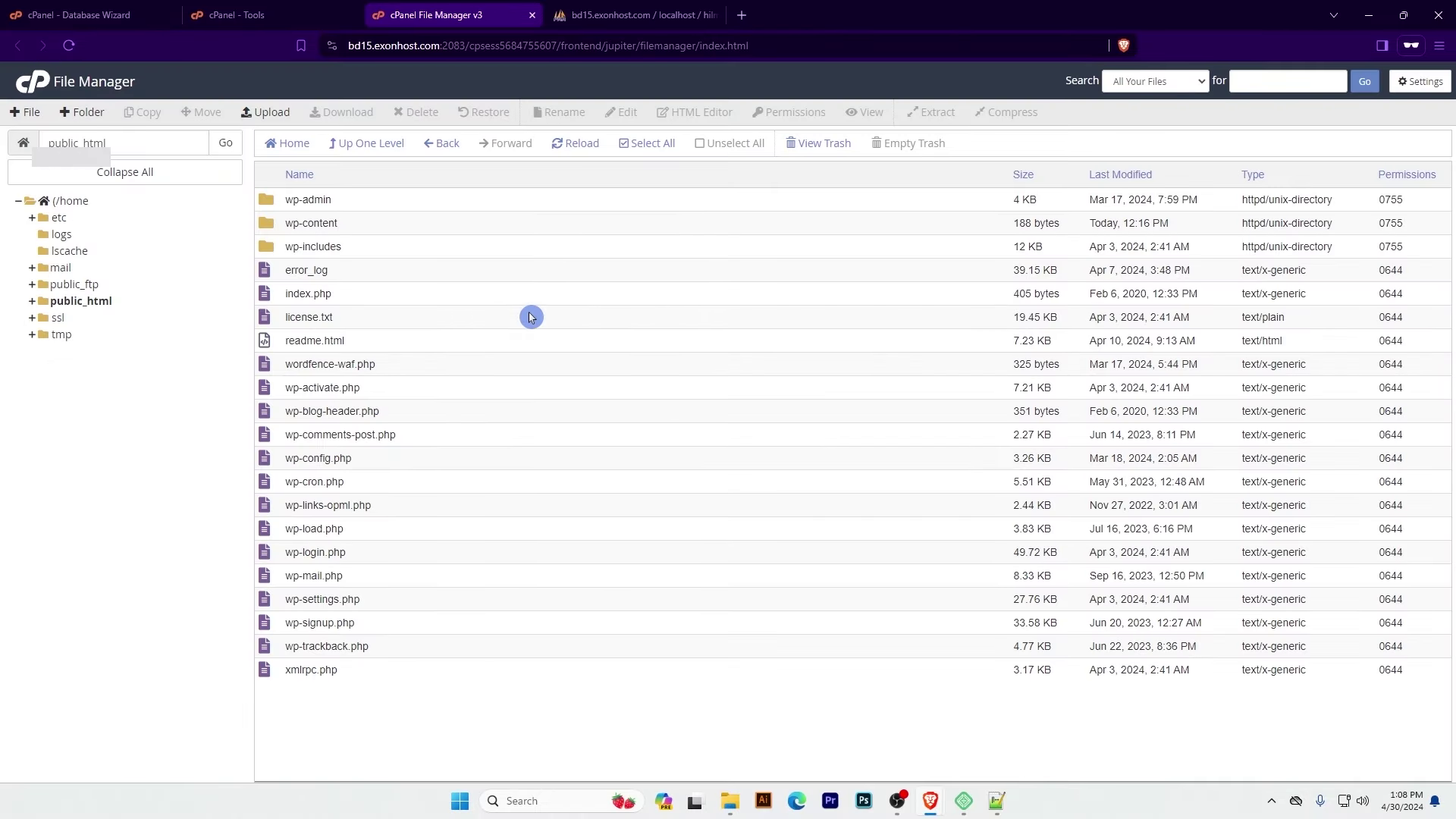
Find and select wp-config.php in public_html, and revisit the imported tables and the cPanel tools page
key(ctrl+Tab)
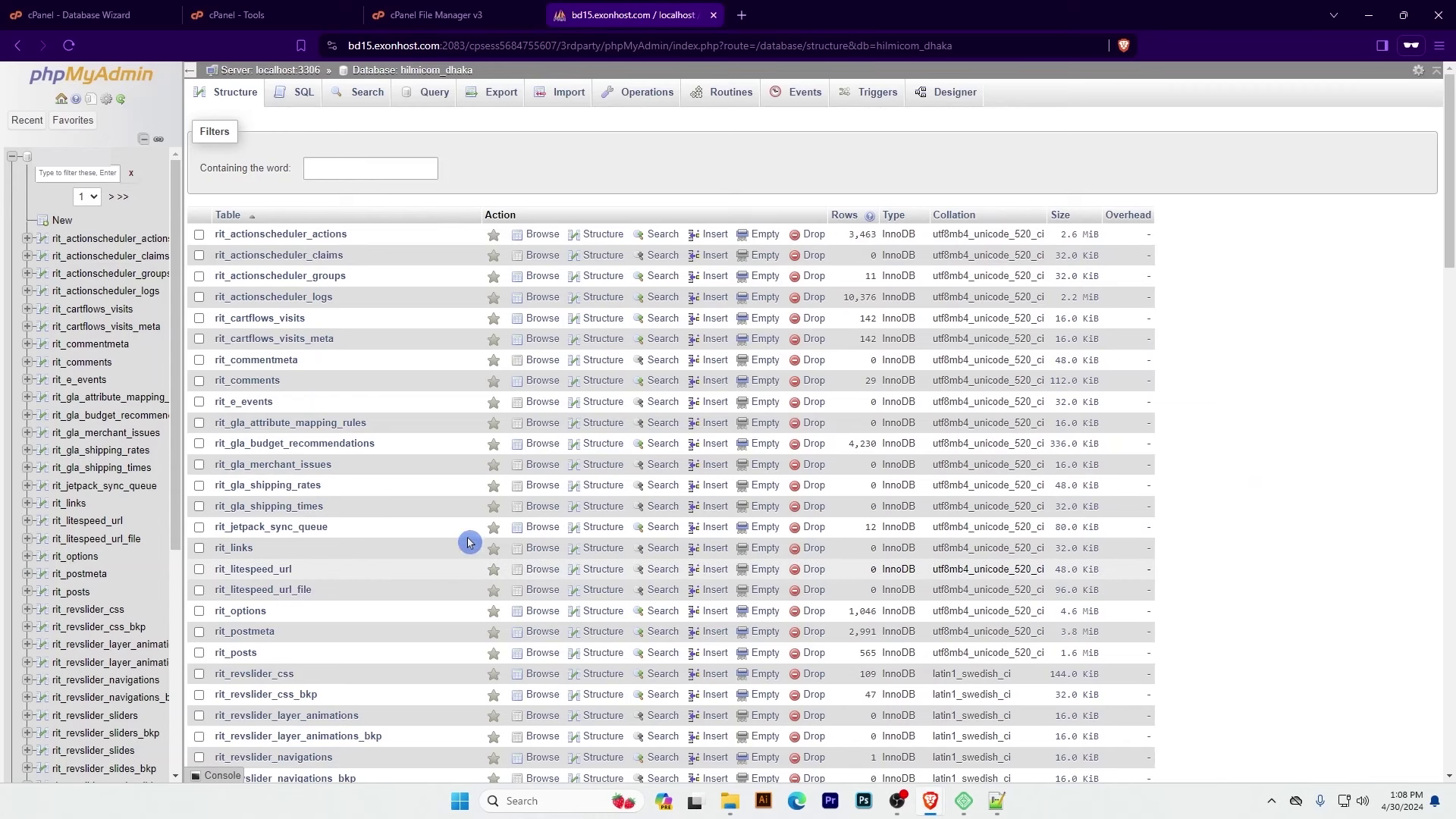
click(464, 13)
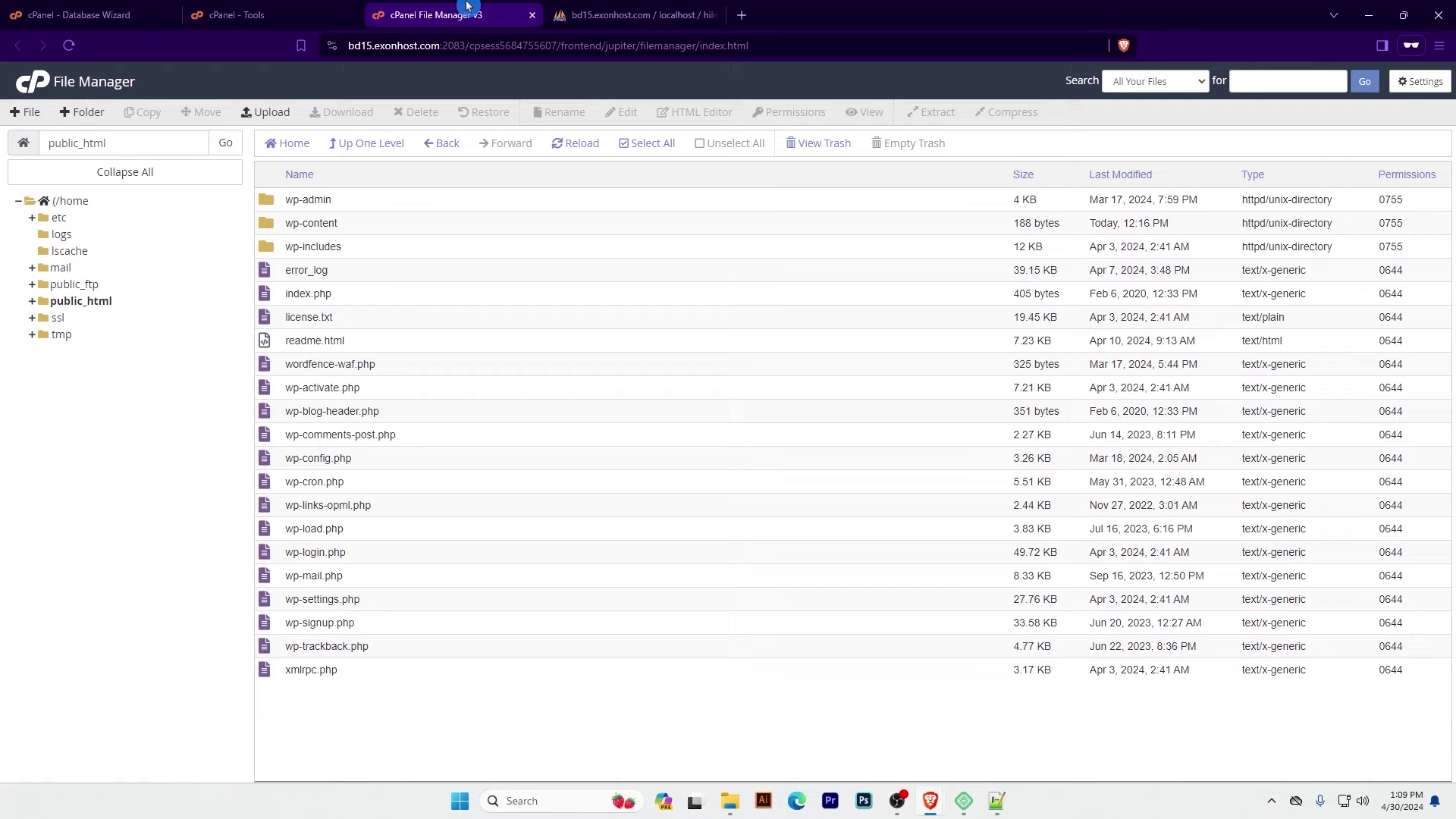
click(315, 461)
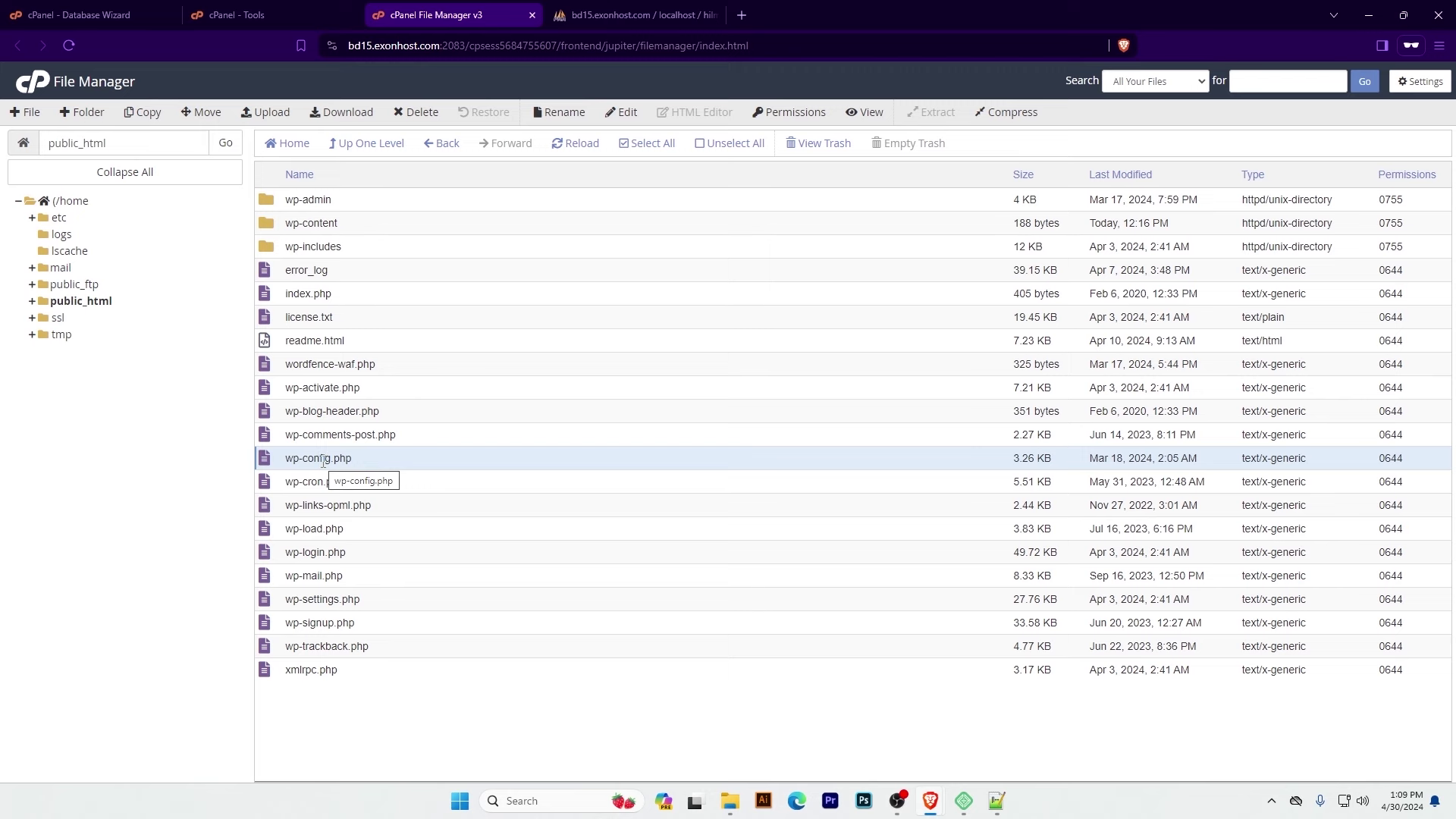
click(322, 469)
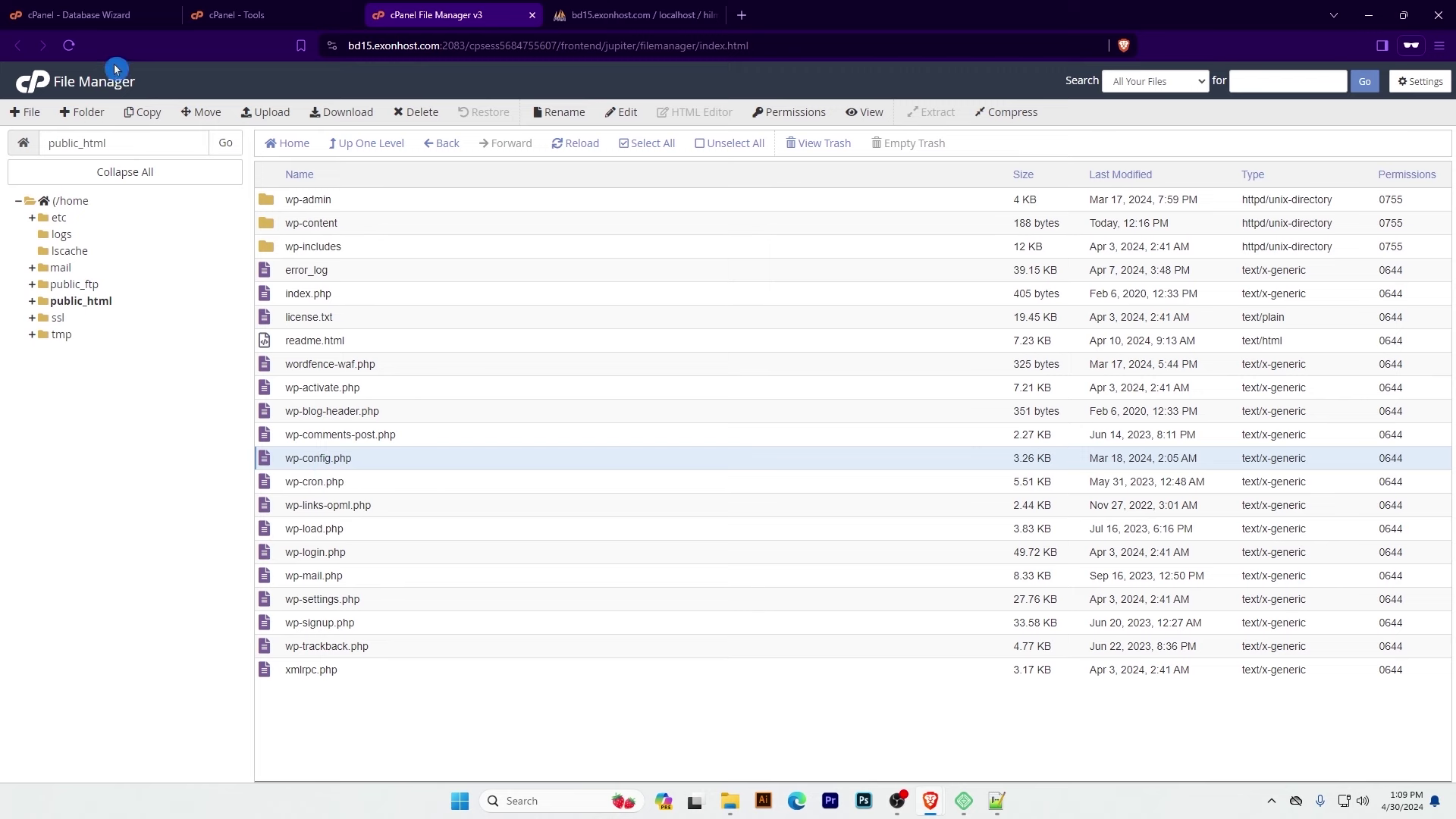
click(633, 14)
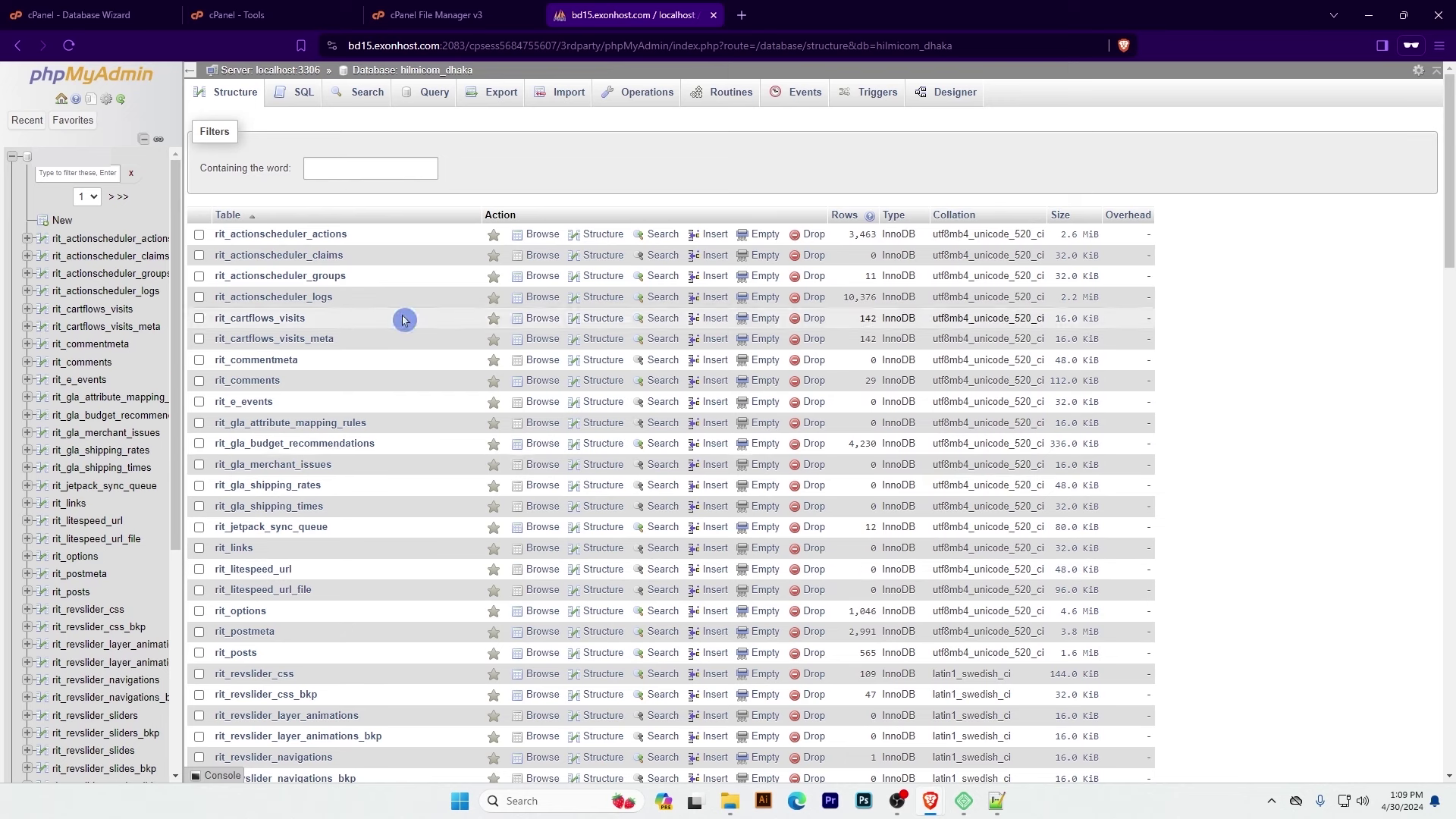
click(288, 15)
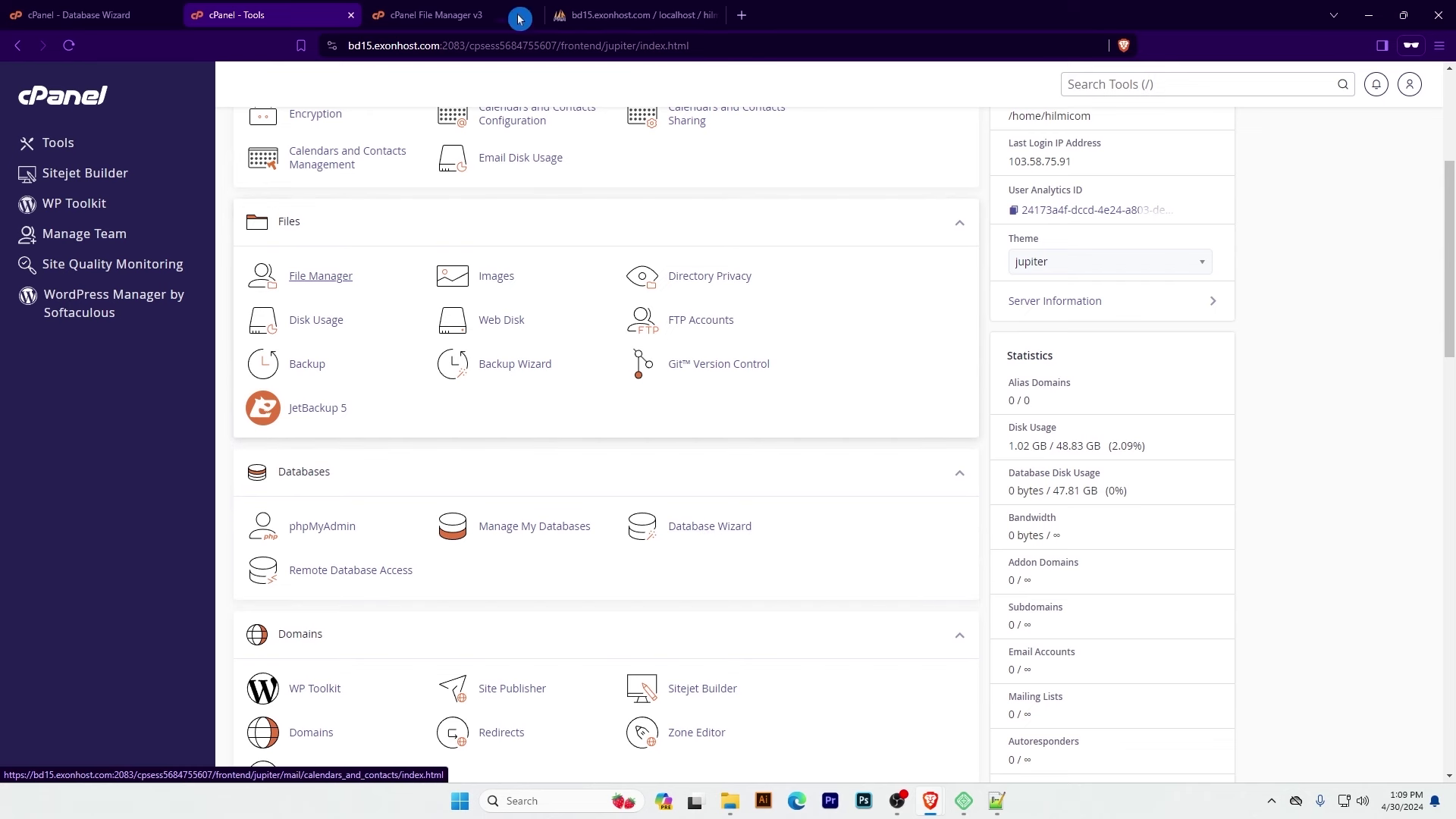
Open wp-config.php in public_html for editing from the File Manager
click(436, 15)
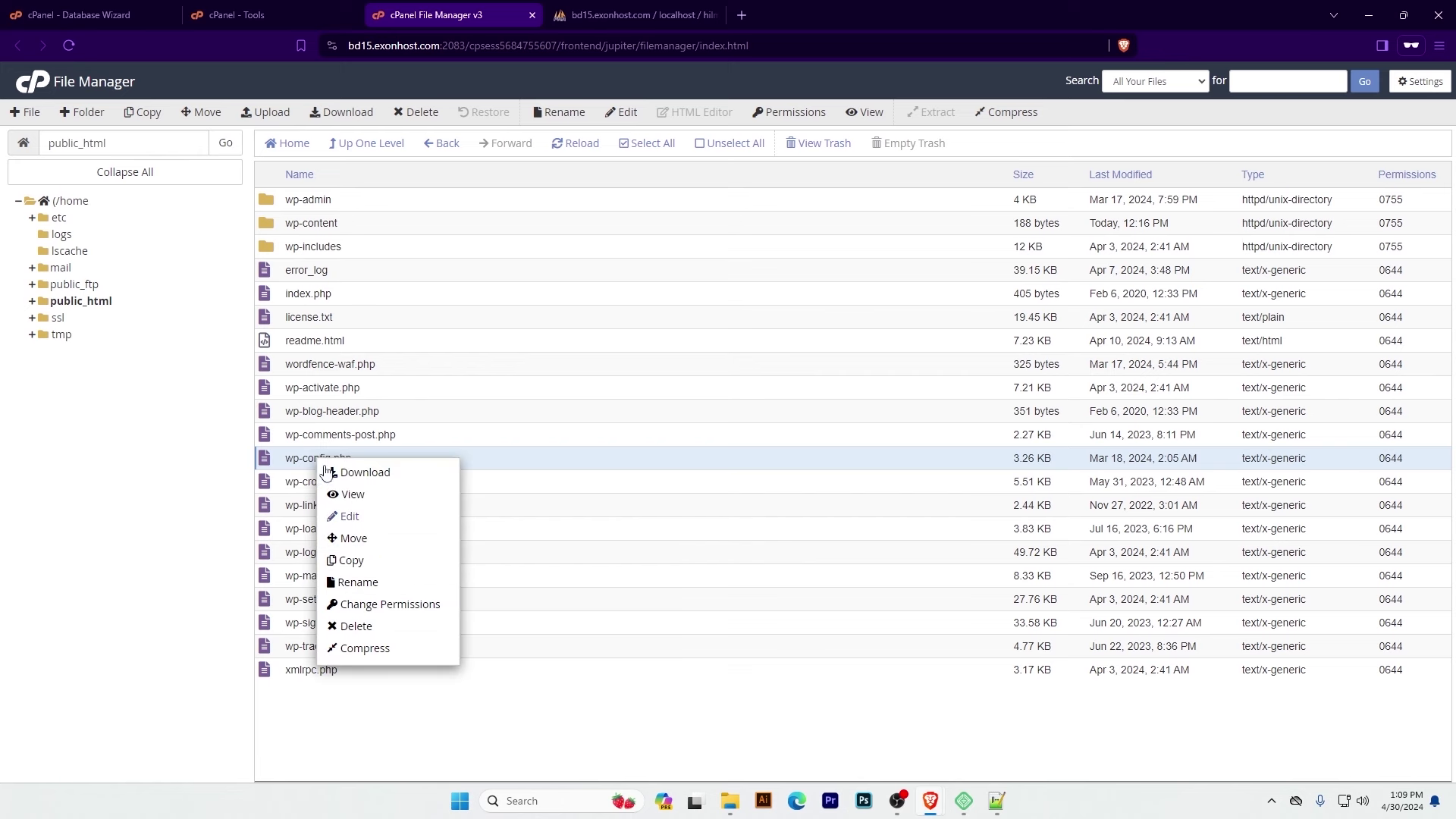
click(365, 519)
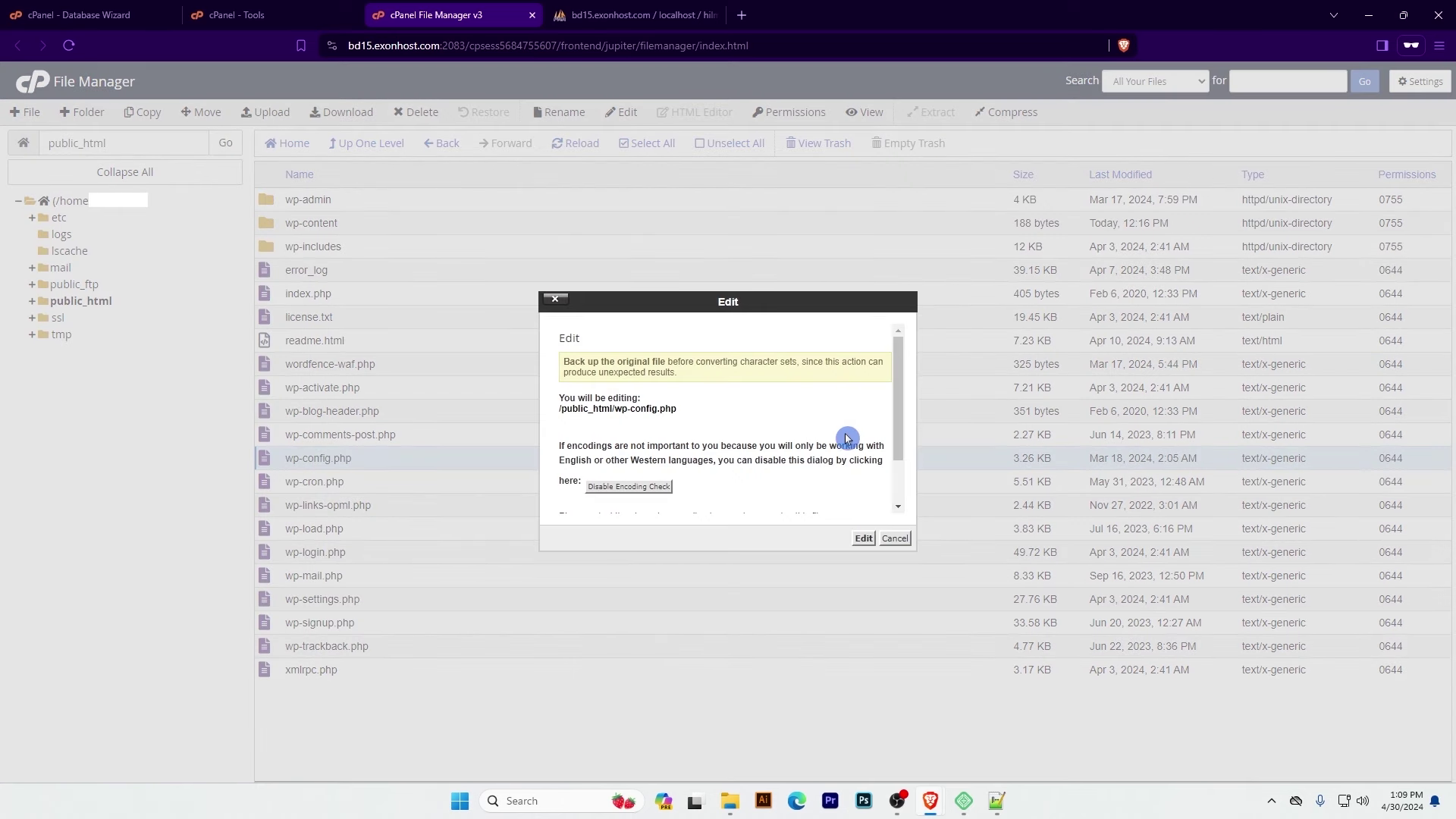
click(863, 539)
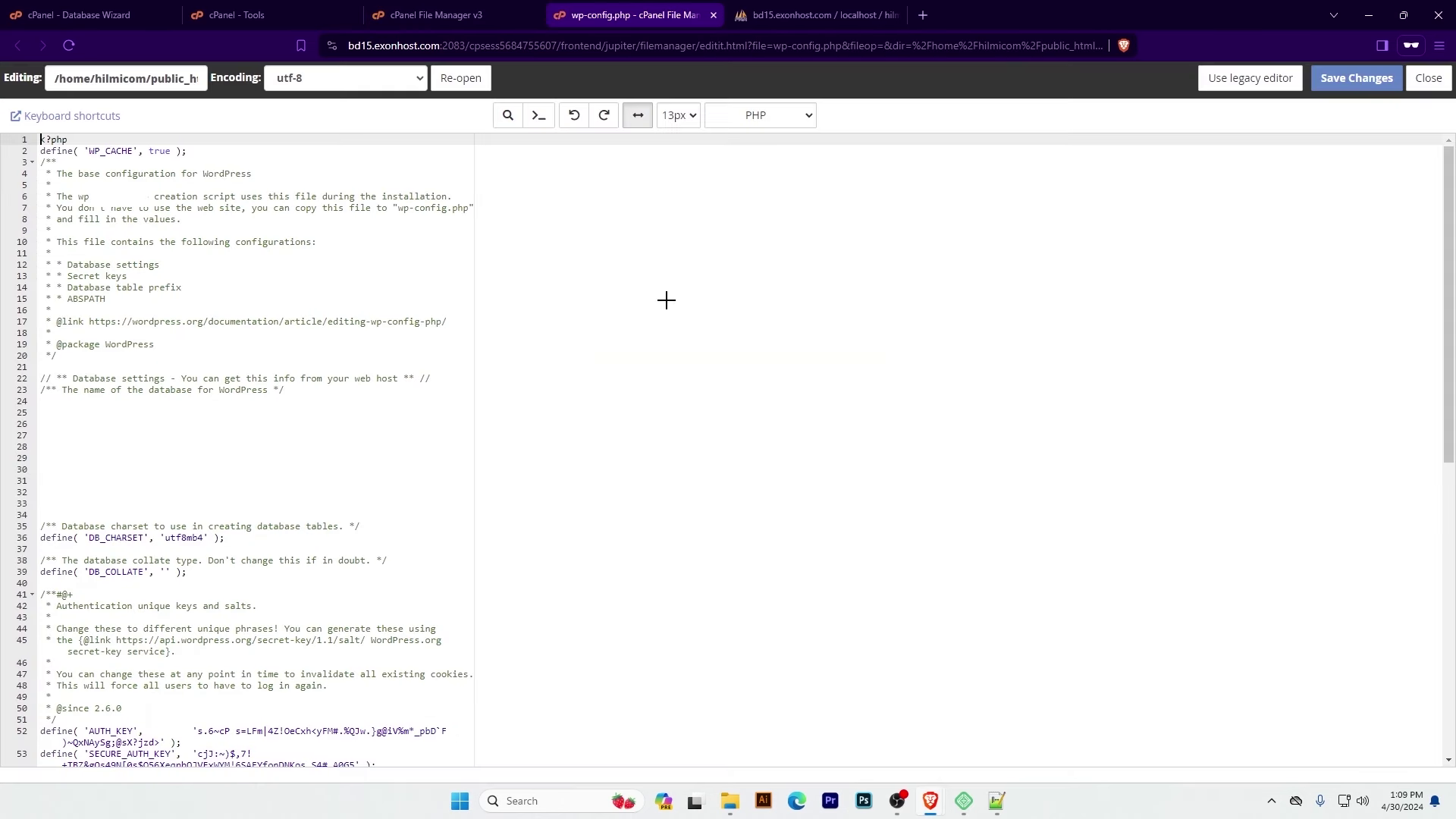
Replace the database name and database username in wp-config.php with the new ones copied from the Notepad++ notes
key(alt+Tab)
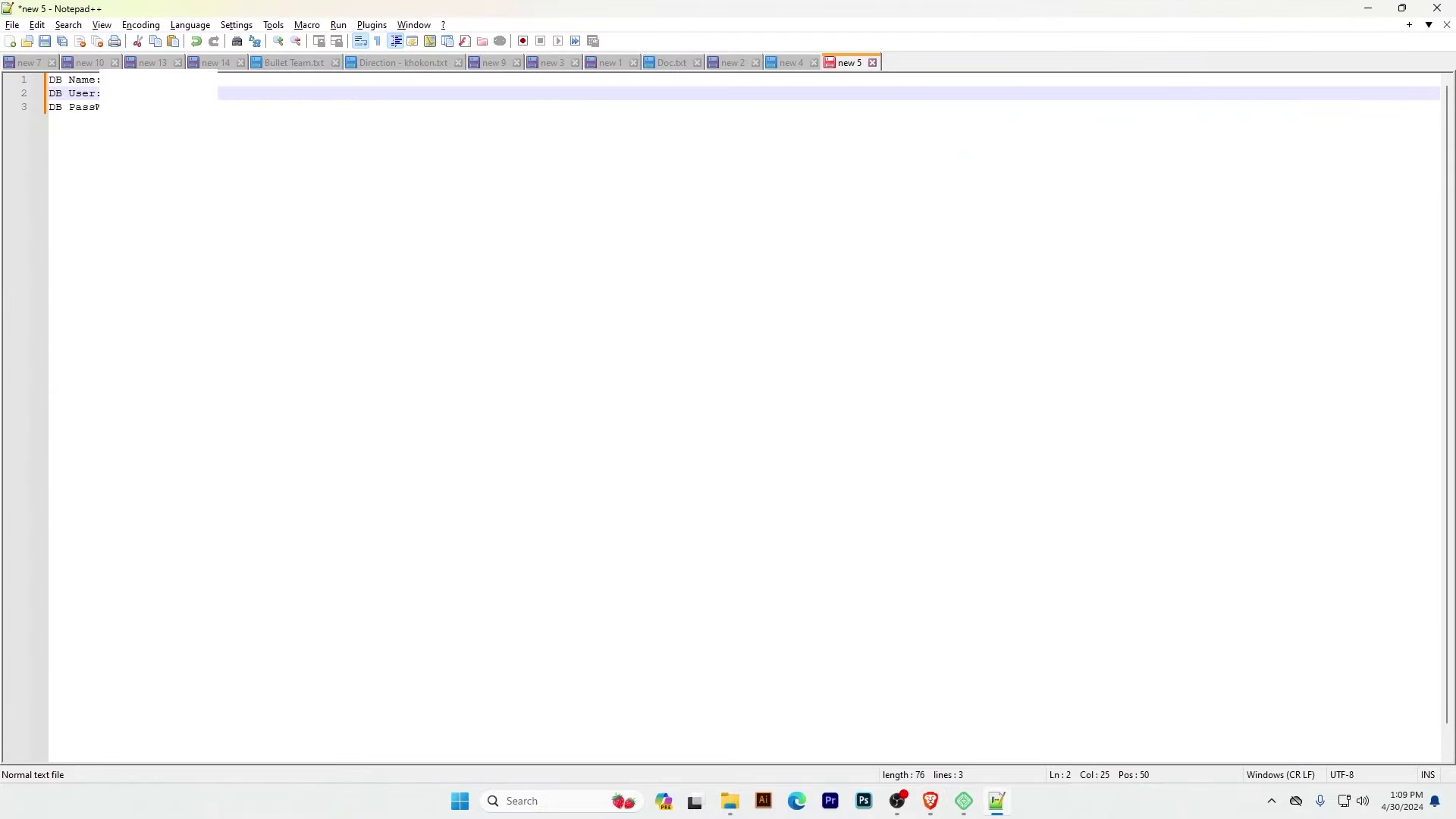
double_click(142, 80)
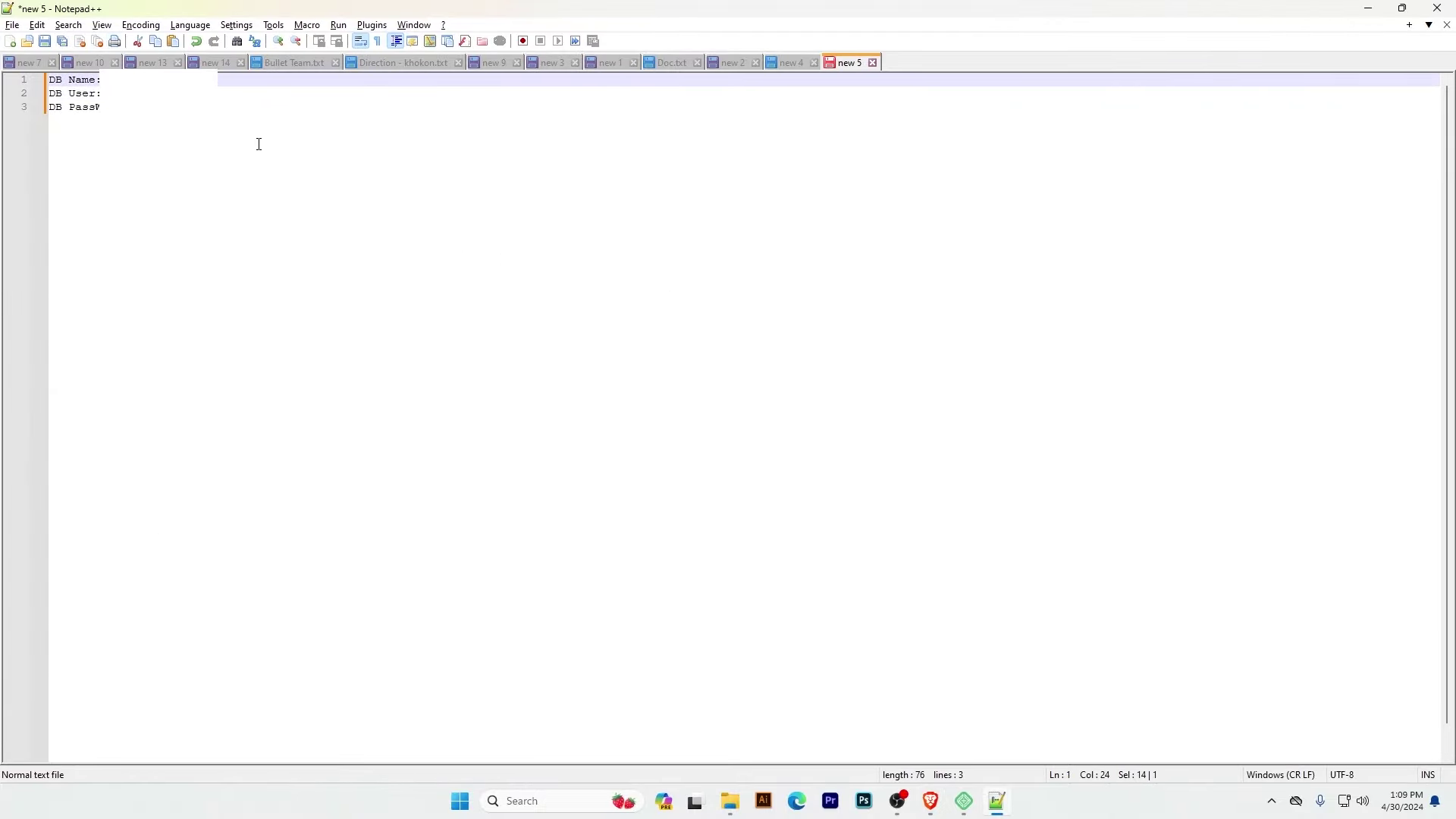
key(alt+Tab)
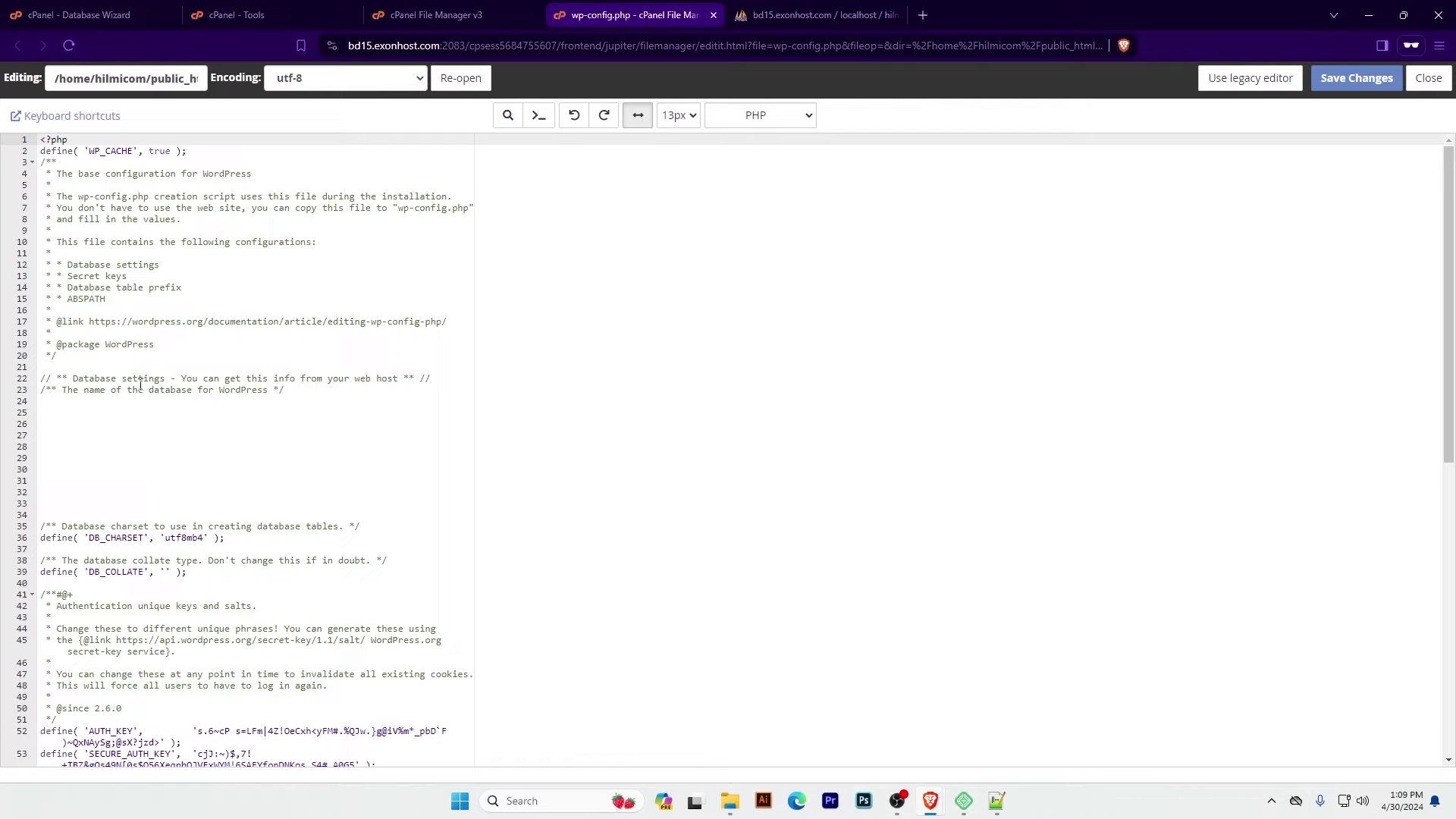
click(147, 394)
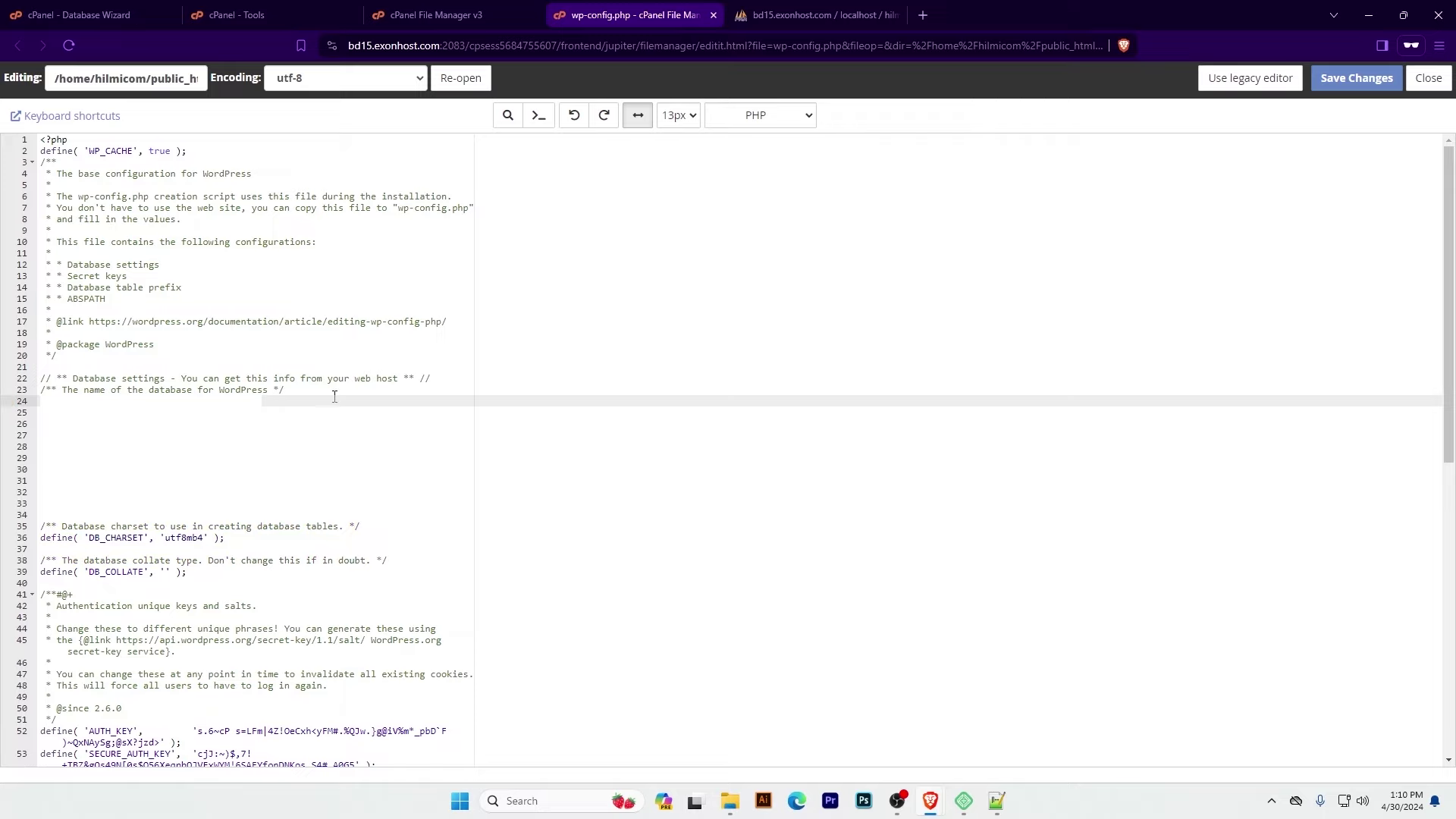
key(alt+Tab)
key(alt+Tab)
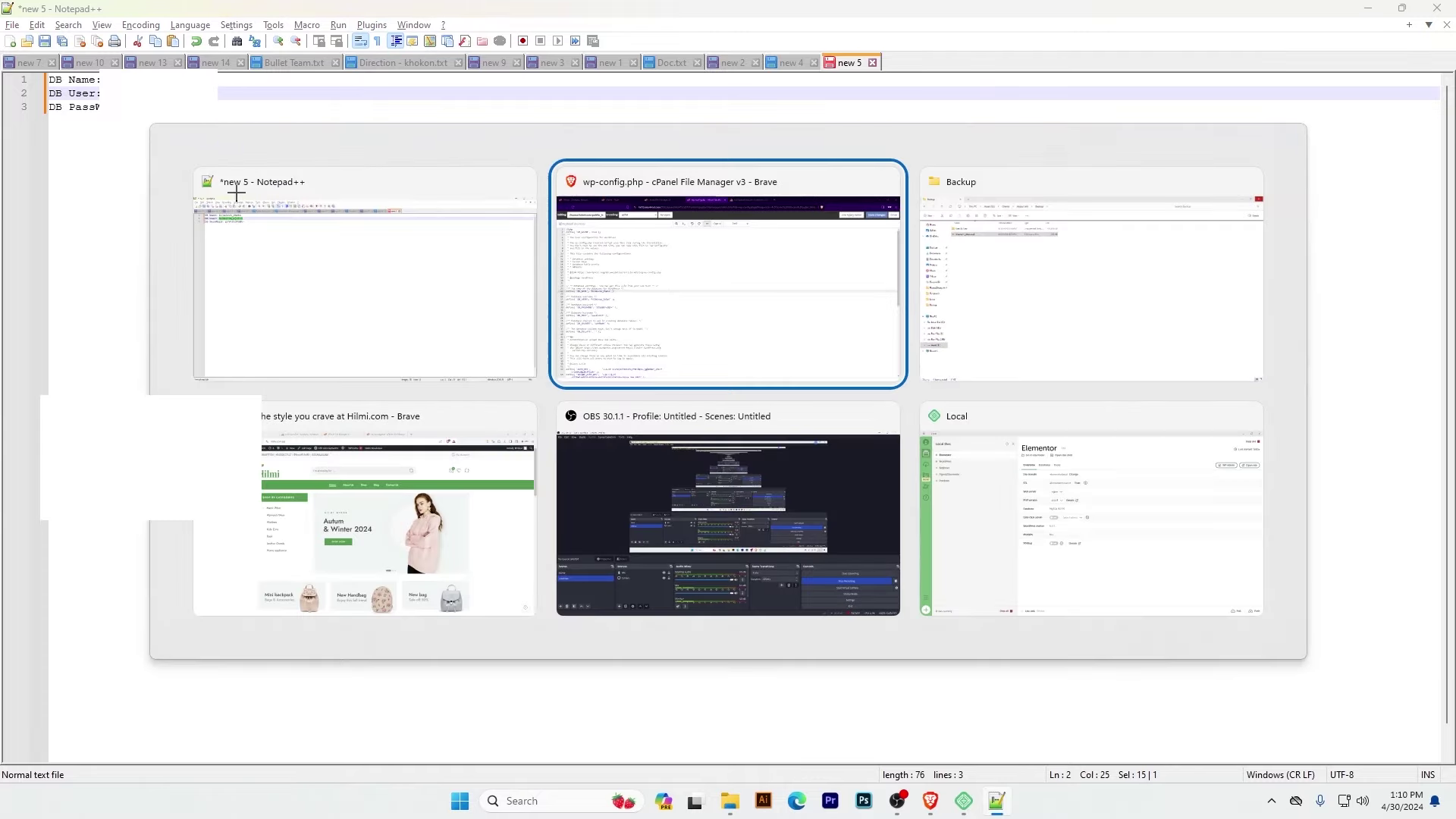
click(41, 434)
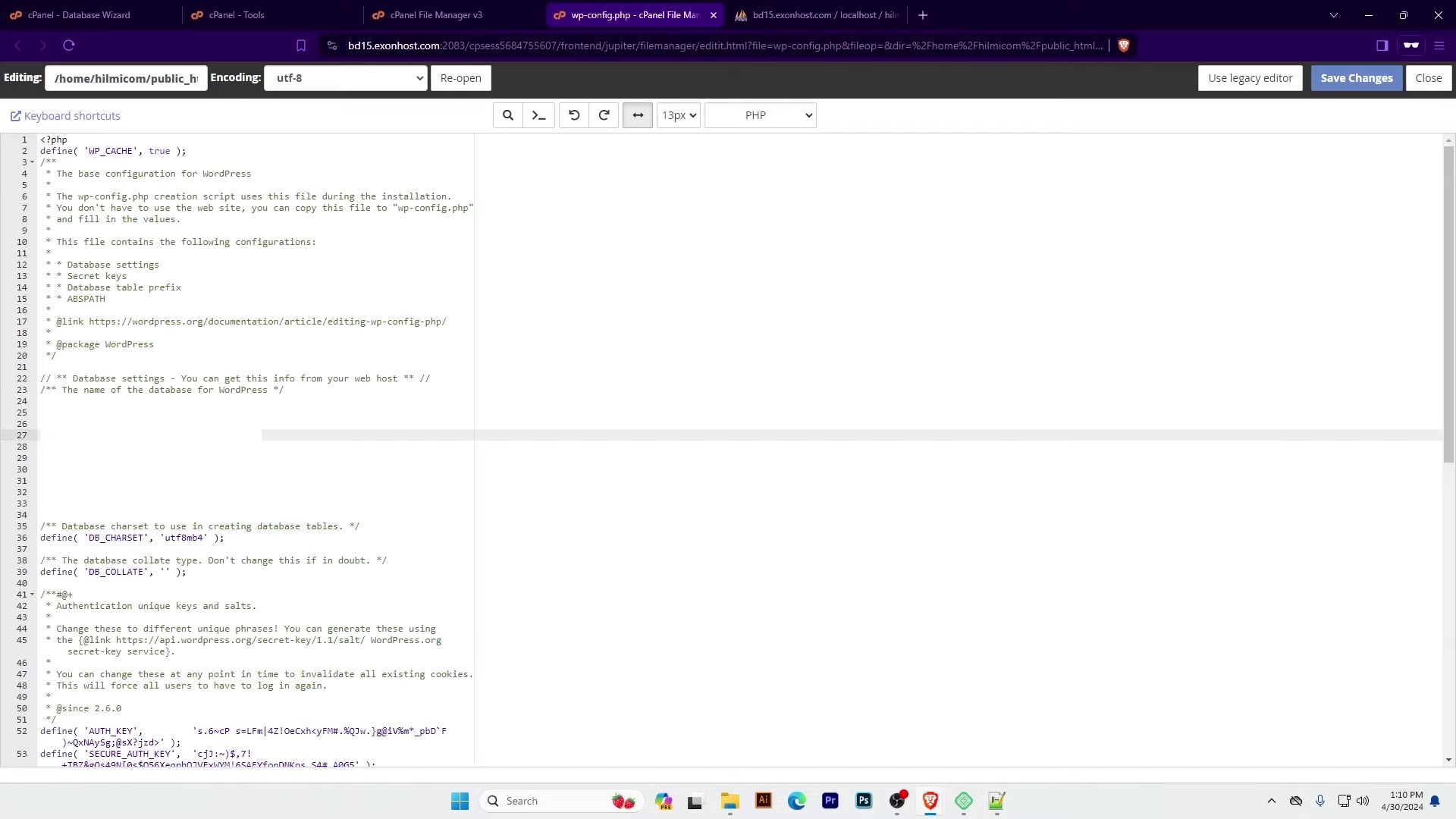
Replace the database password in wp-config.php with the new one from the Notepad++ notes, save the file and return to File Manager
key(alt+Tab)
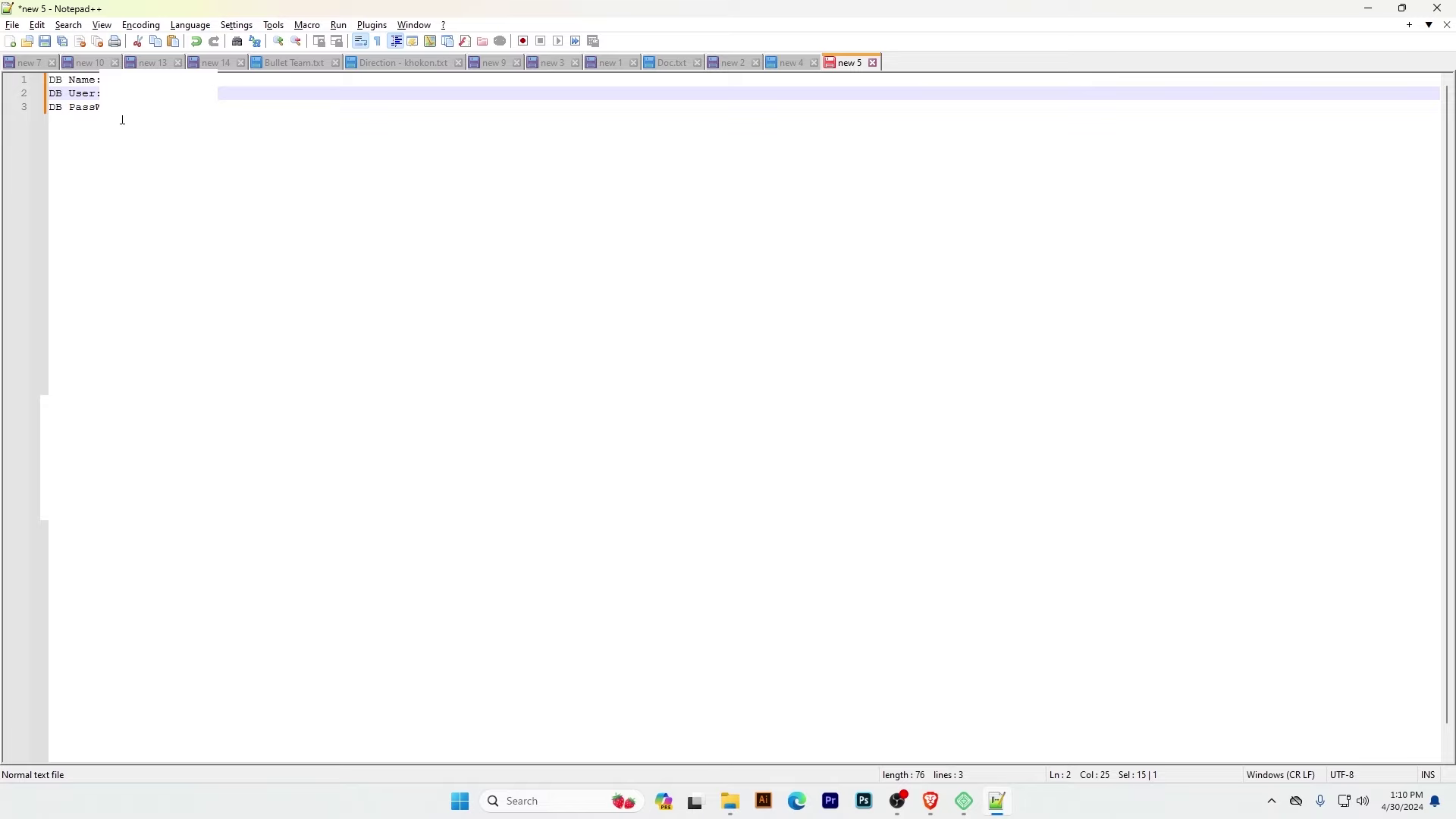
key(alt+Tab)
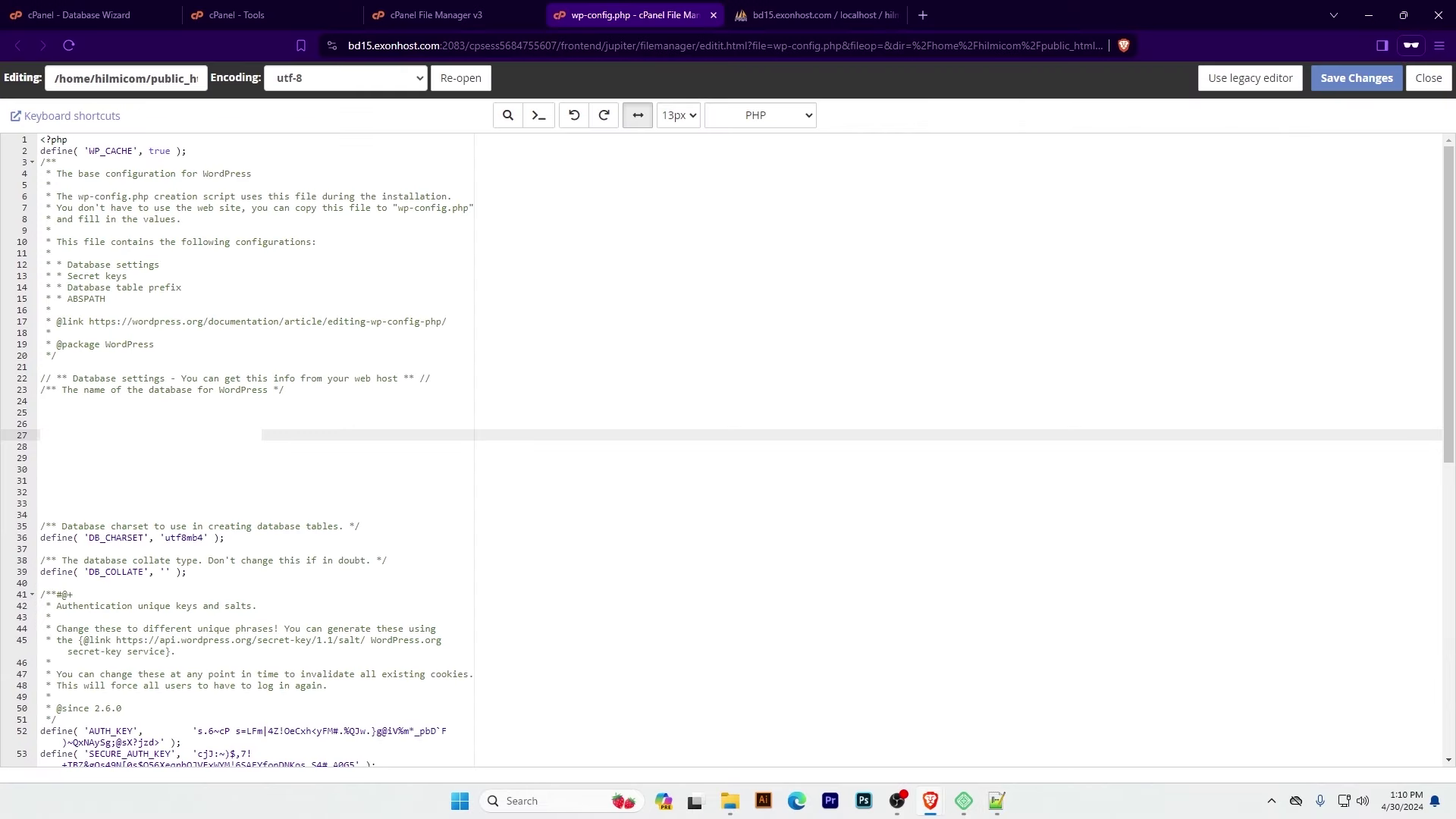
click(40, 469)
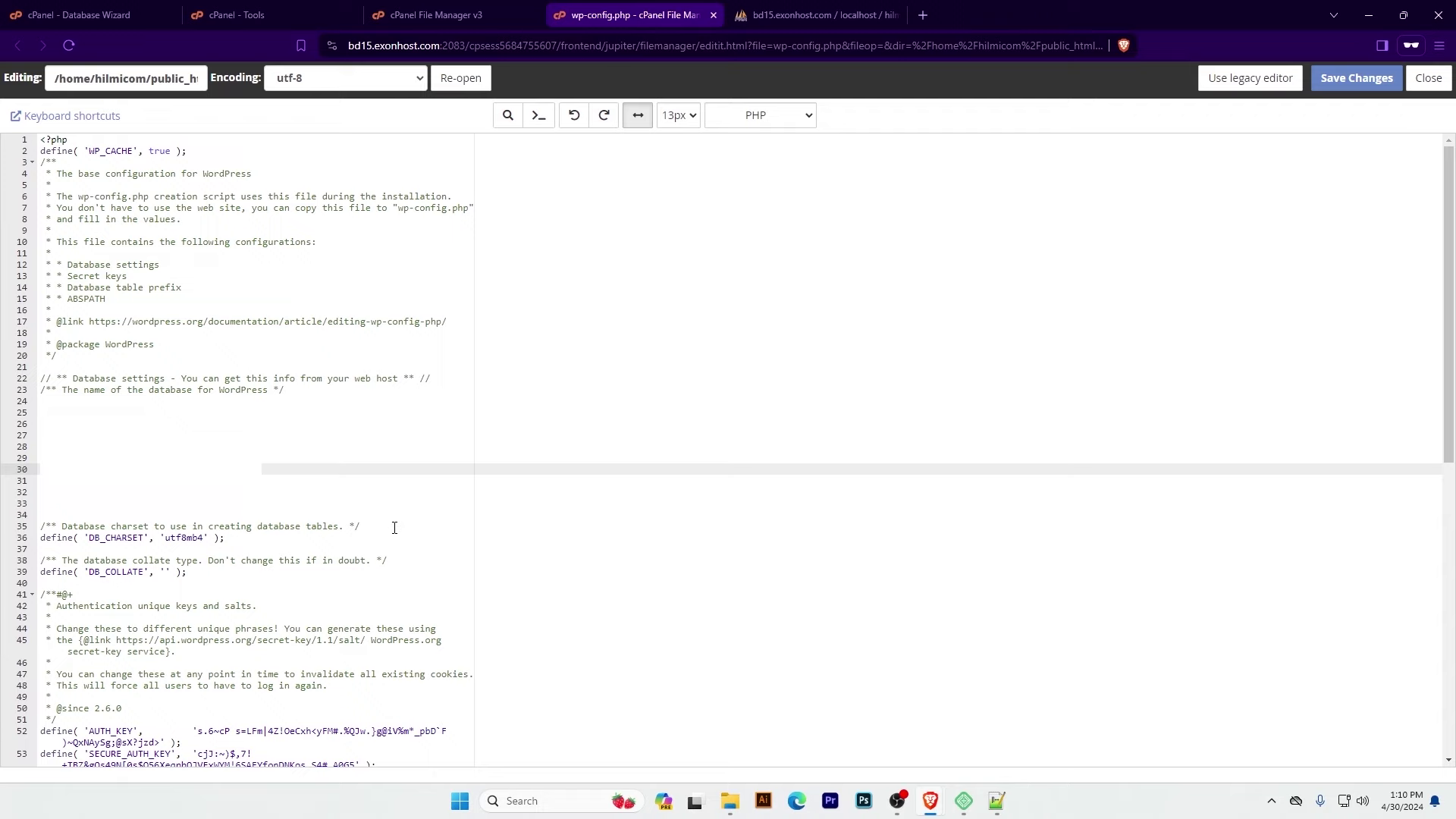
click(1342, 82)
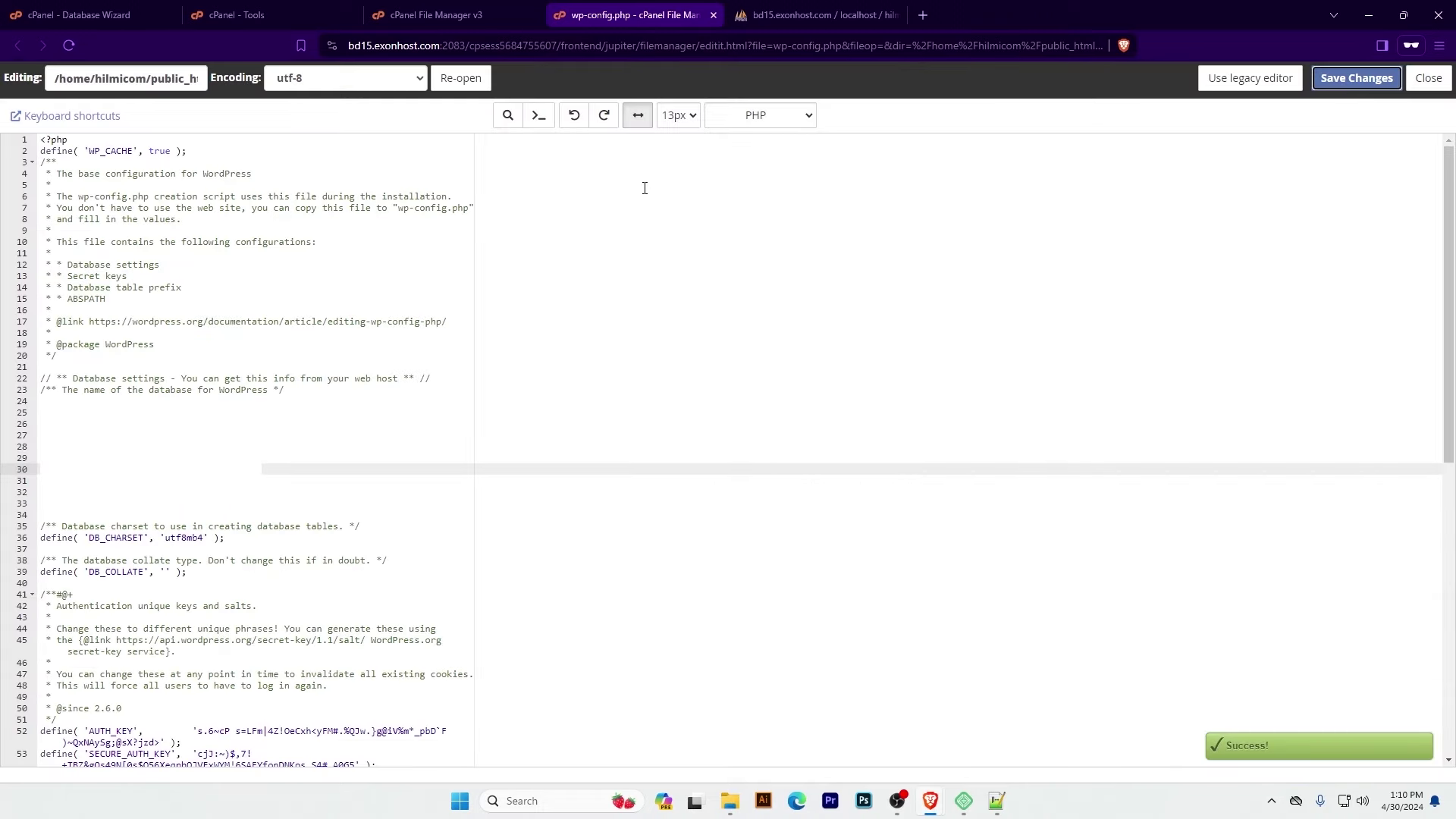
click(436, 15)
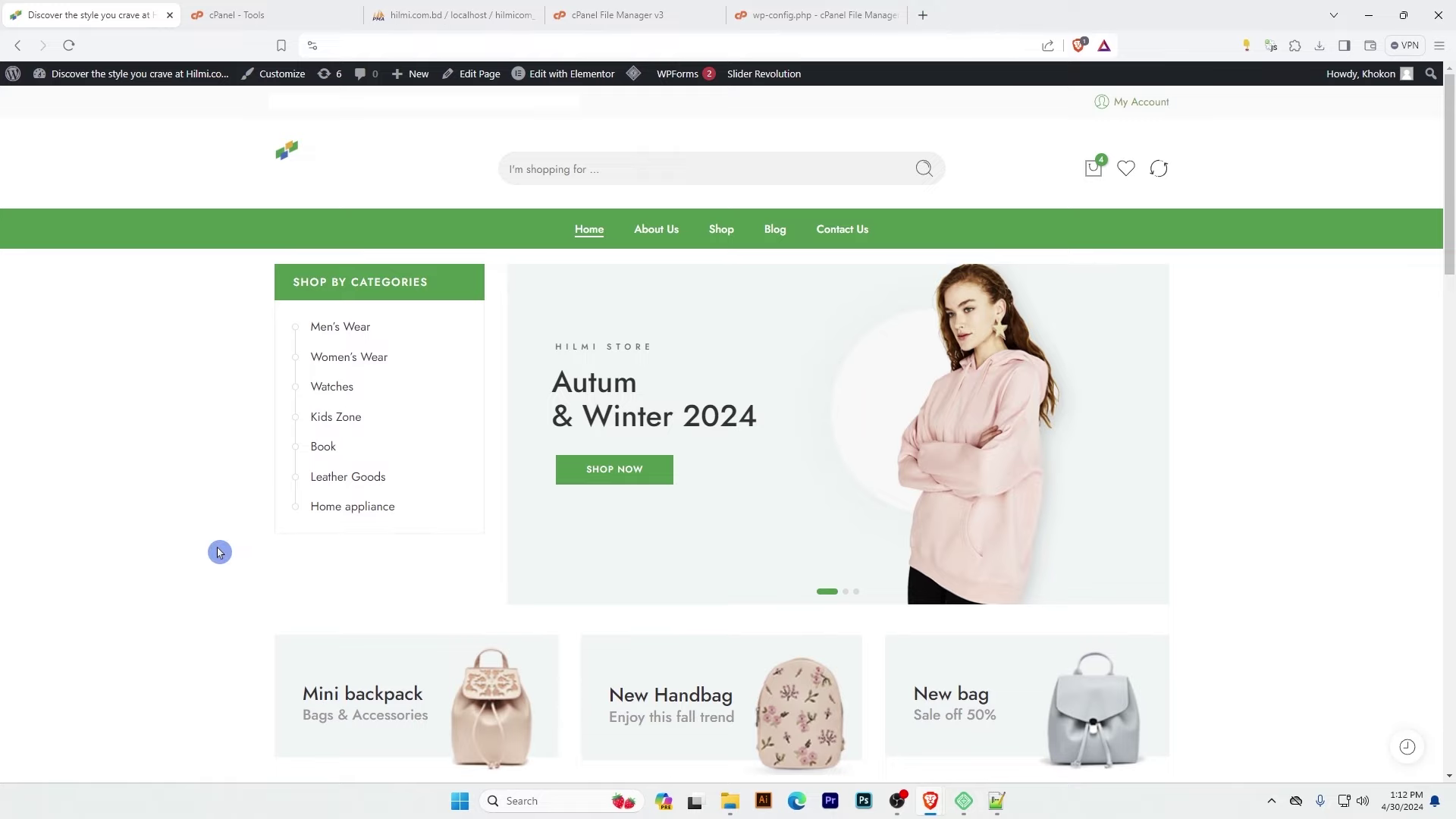
Open namecheap.com in a new browser tab and go to the account dashboard
key(ctrl+t)
text(name)
key(Return)
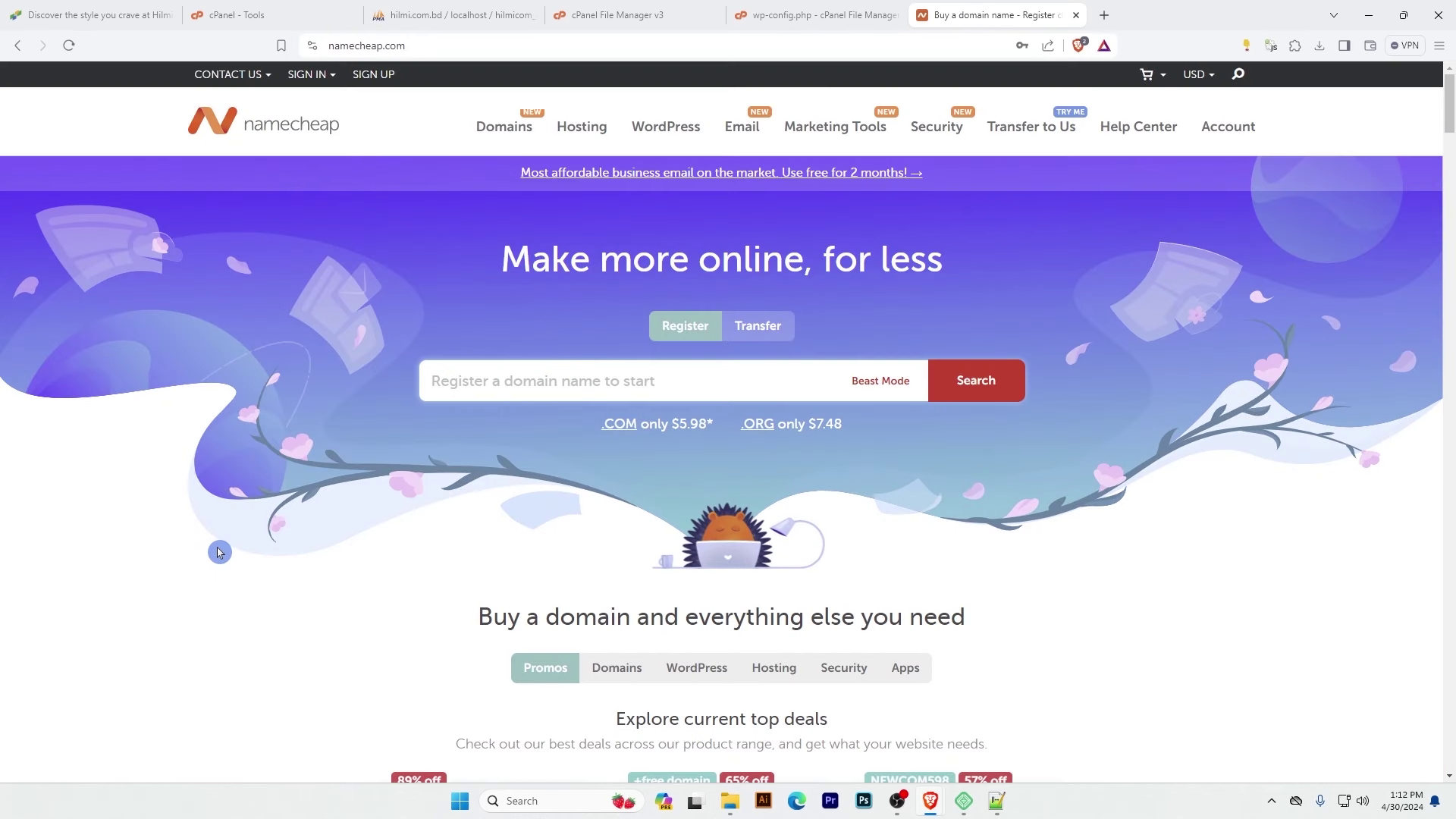
mouse_move(1230, 139)
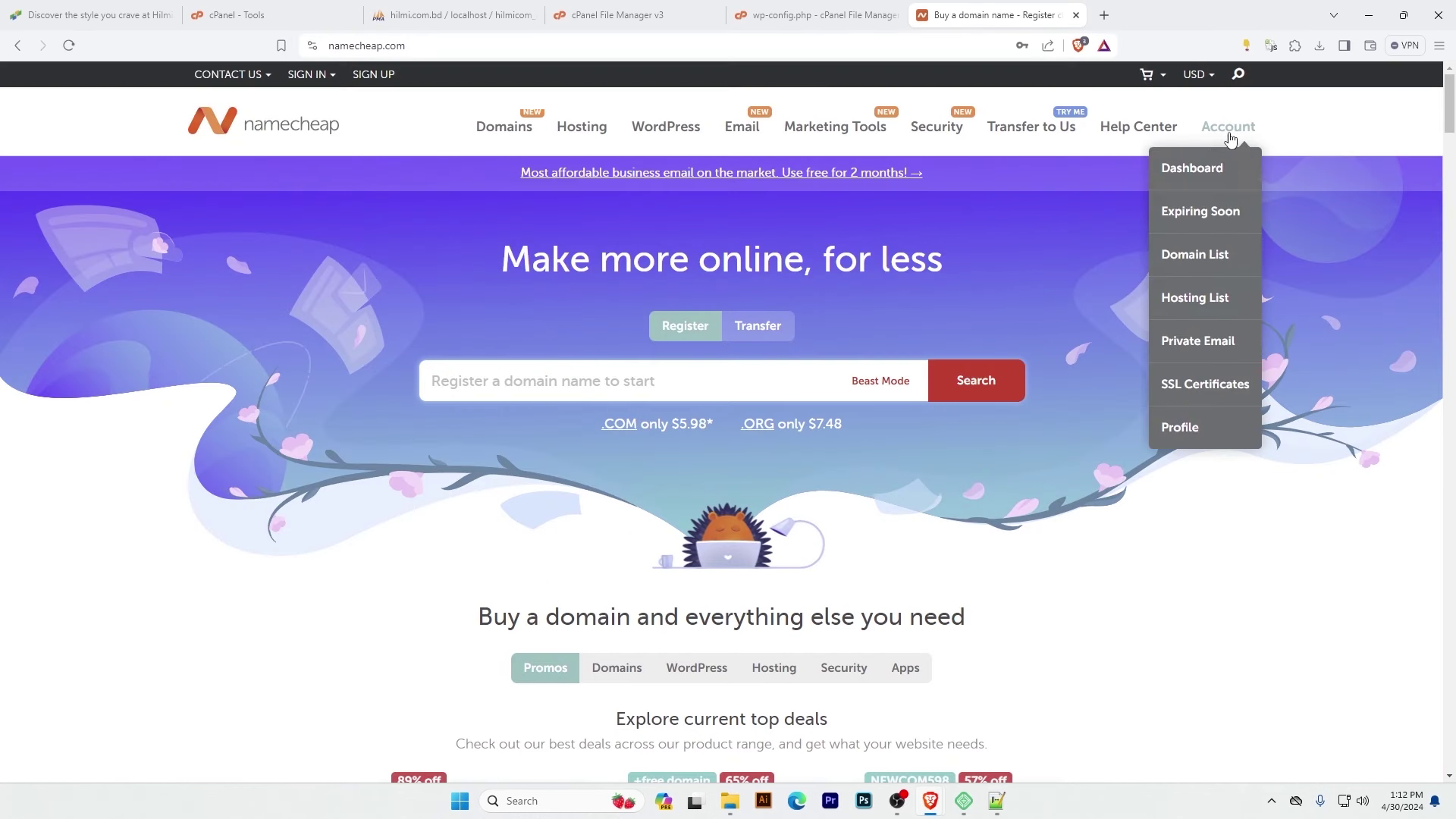
click(1187, 170)
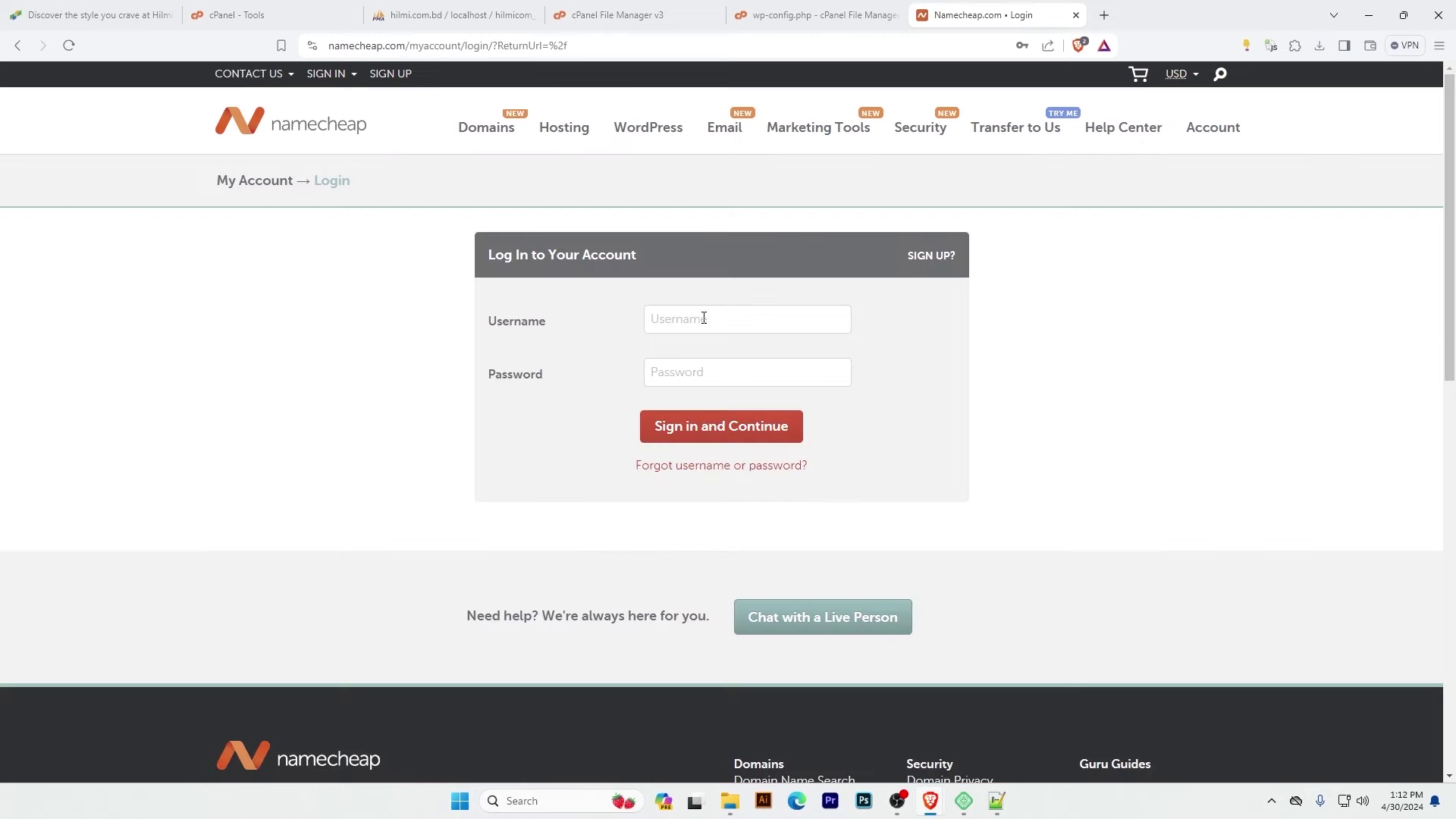
Log in to the Namecheap account with the saved username and password
click(705, 319)
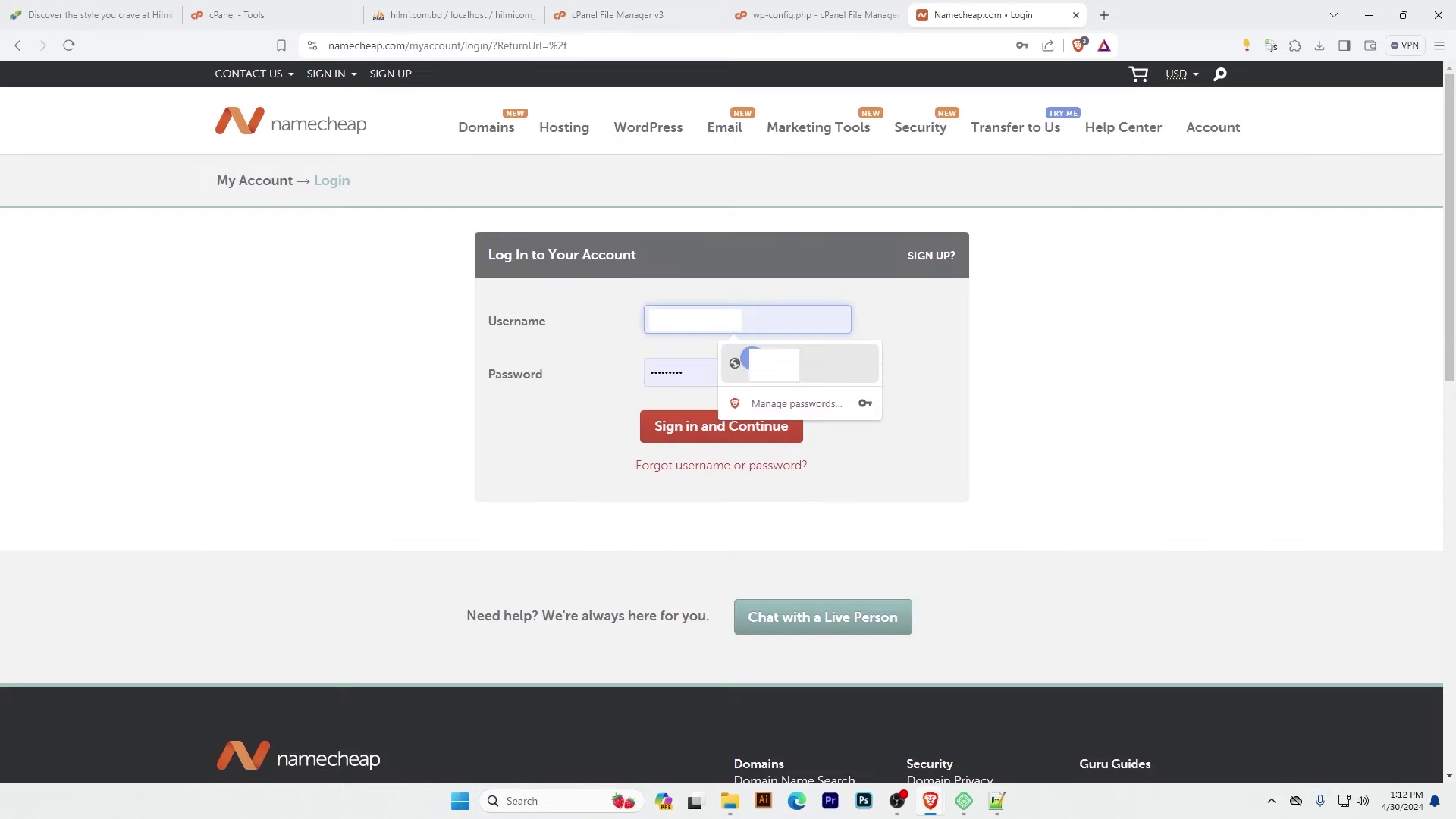
click(717, 376)
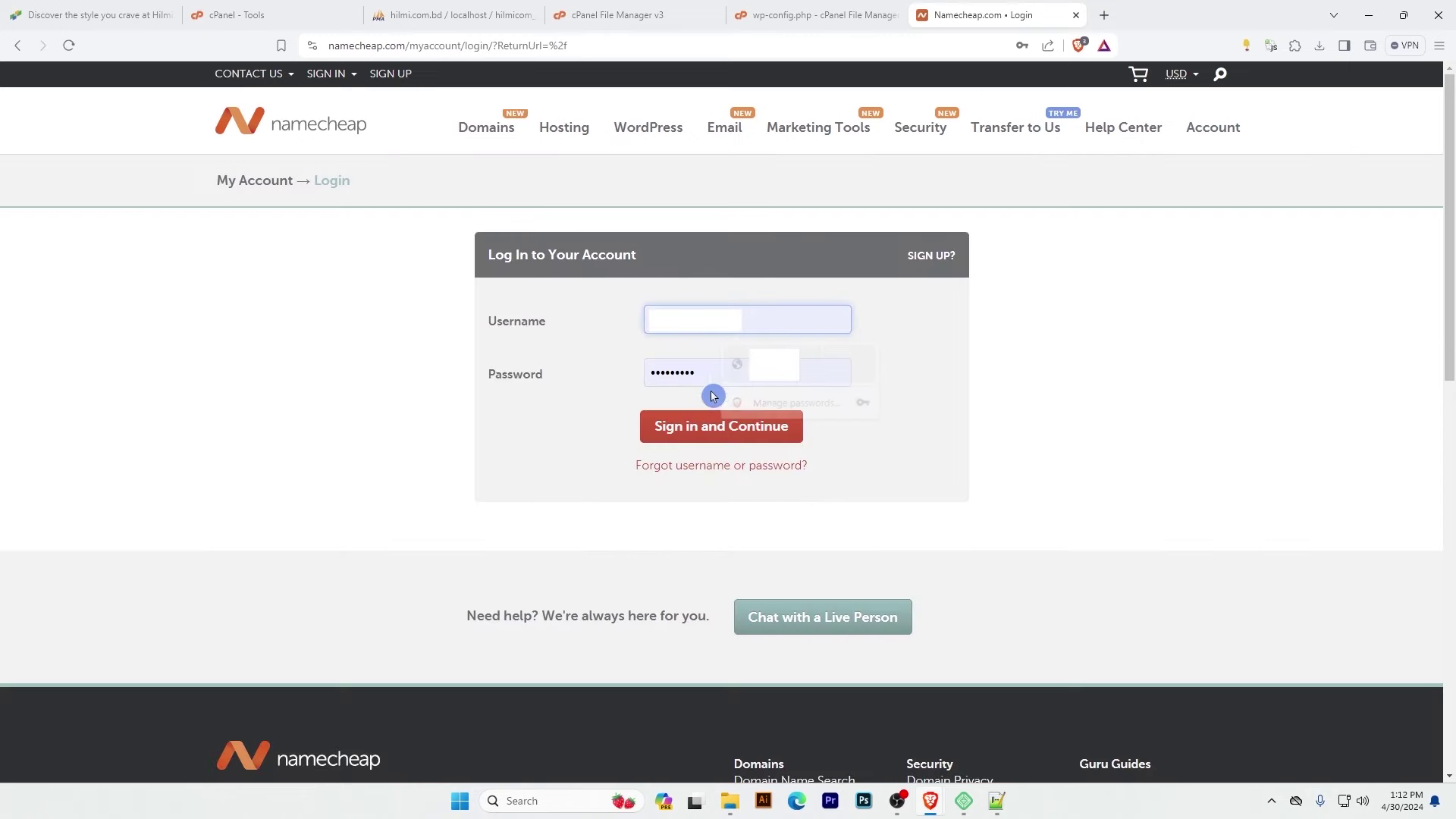
click(688, 429)
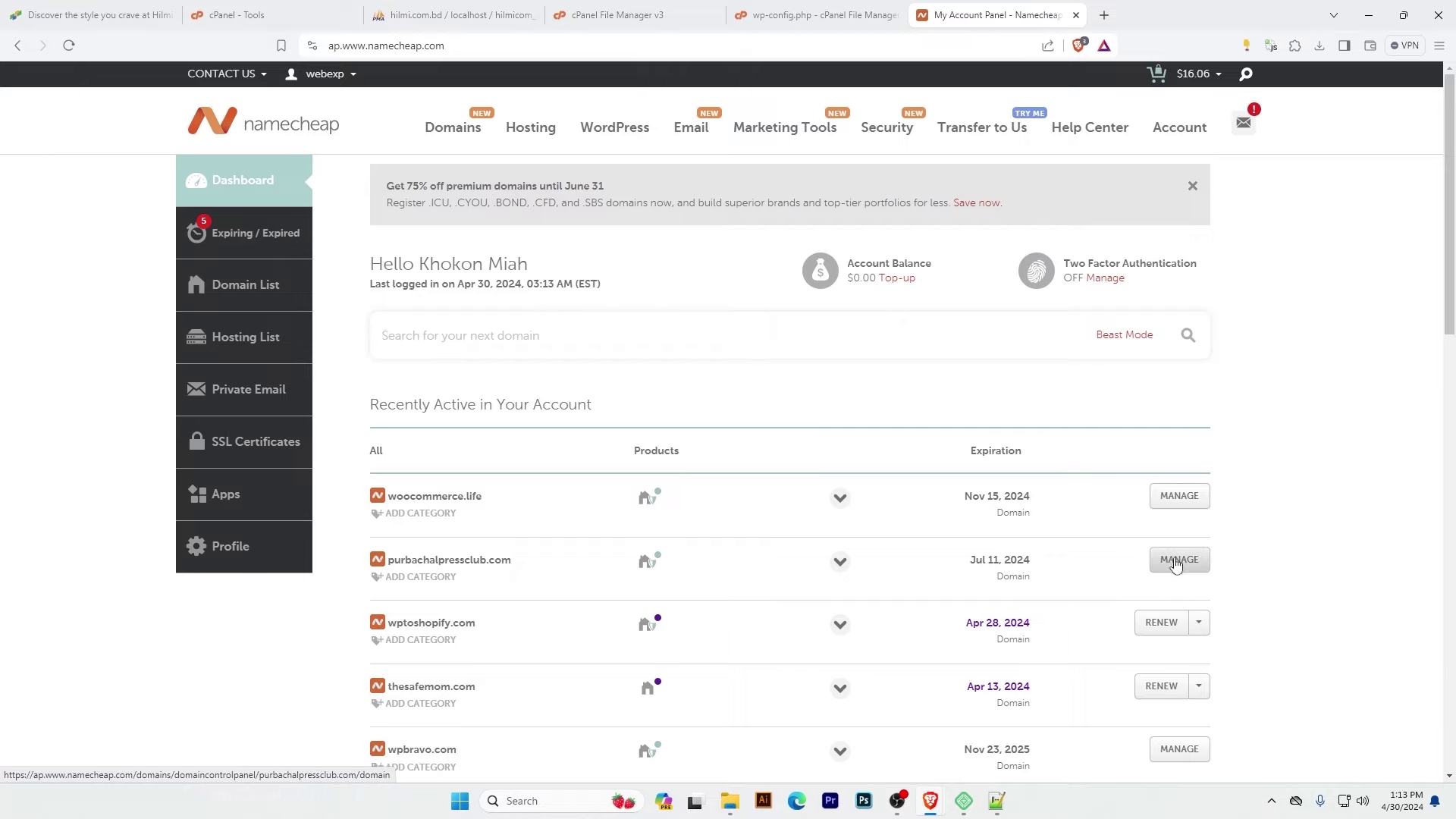
Manage woocommerce.life, choose Custom DNS for its nameservers, and compare the nameserver entries with the addresses in the WhatsApp chat
click(1172, 503)
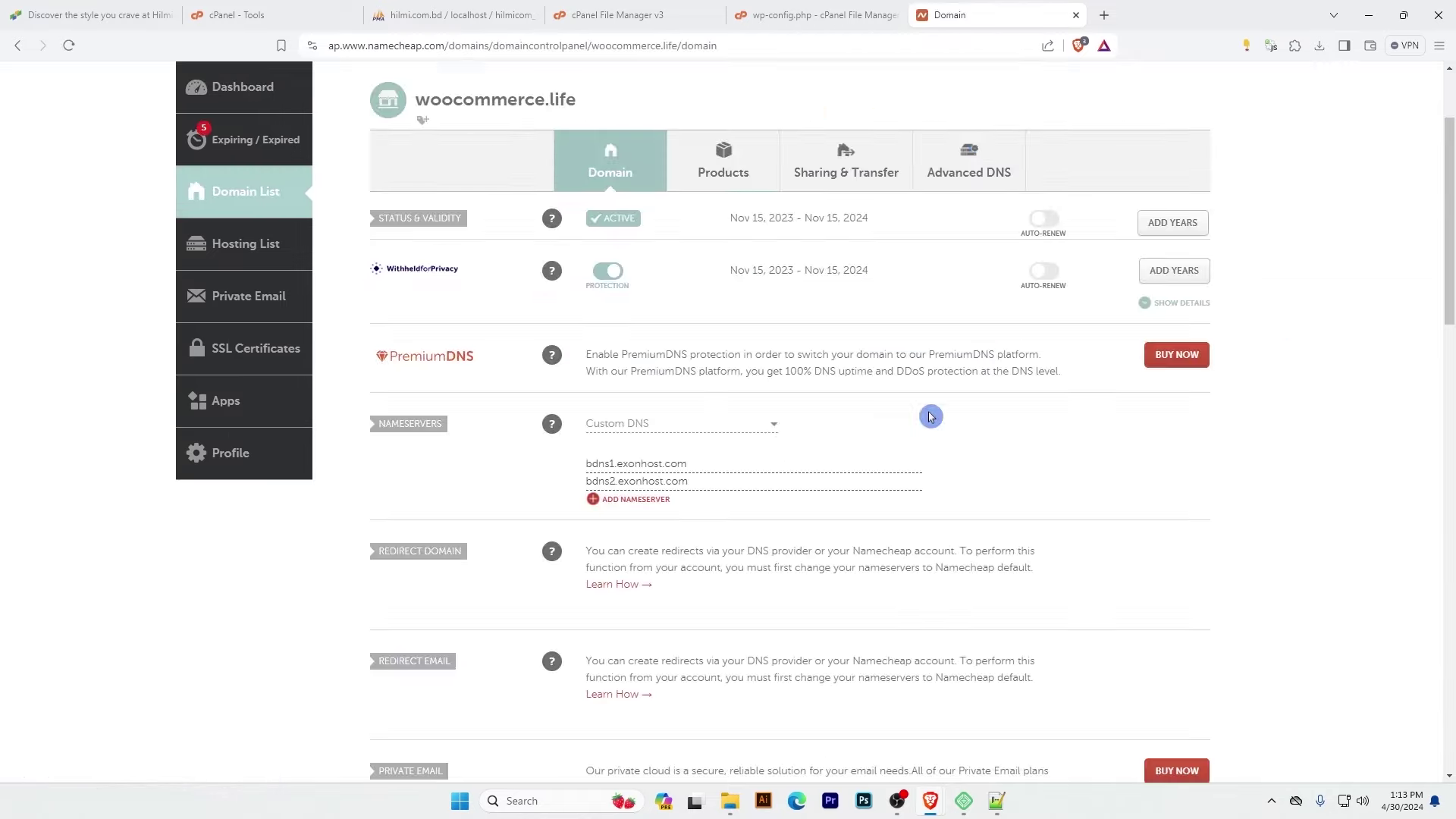
click(669, 433)
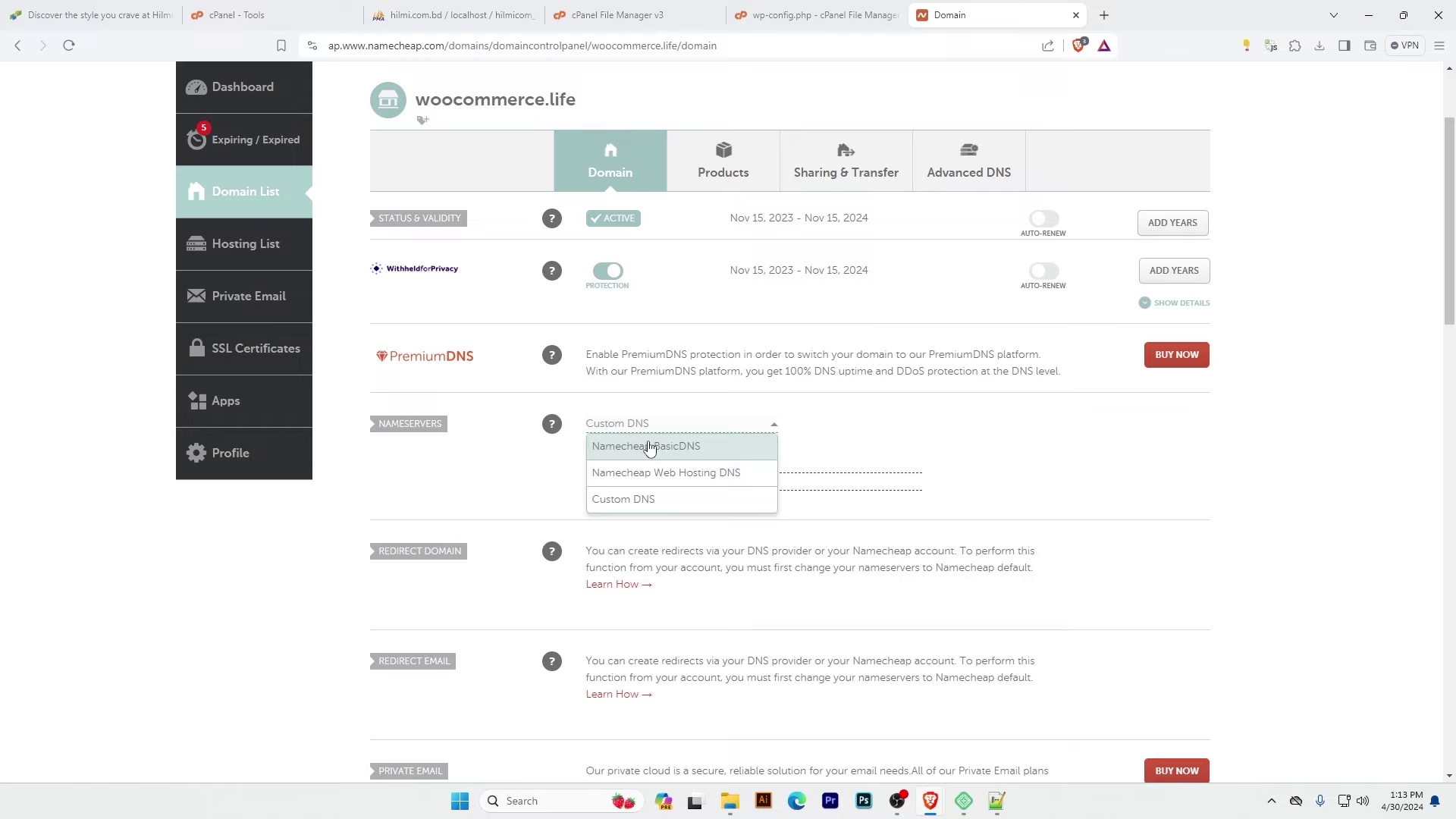
click(646, 499)
drag(688, 468, 580, 470)
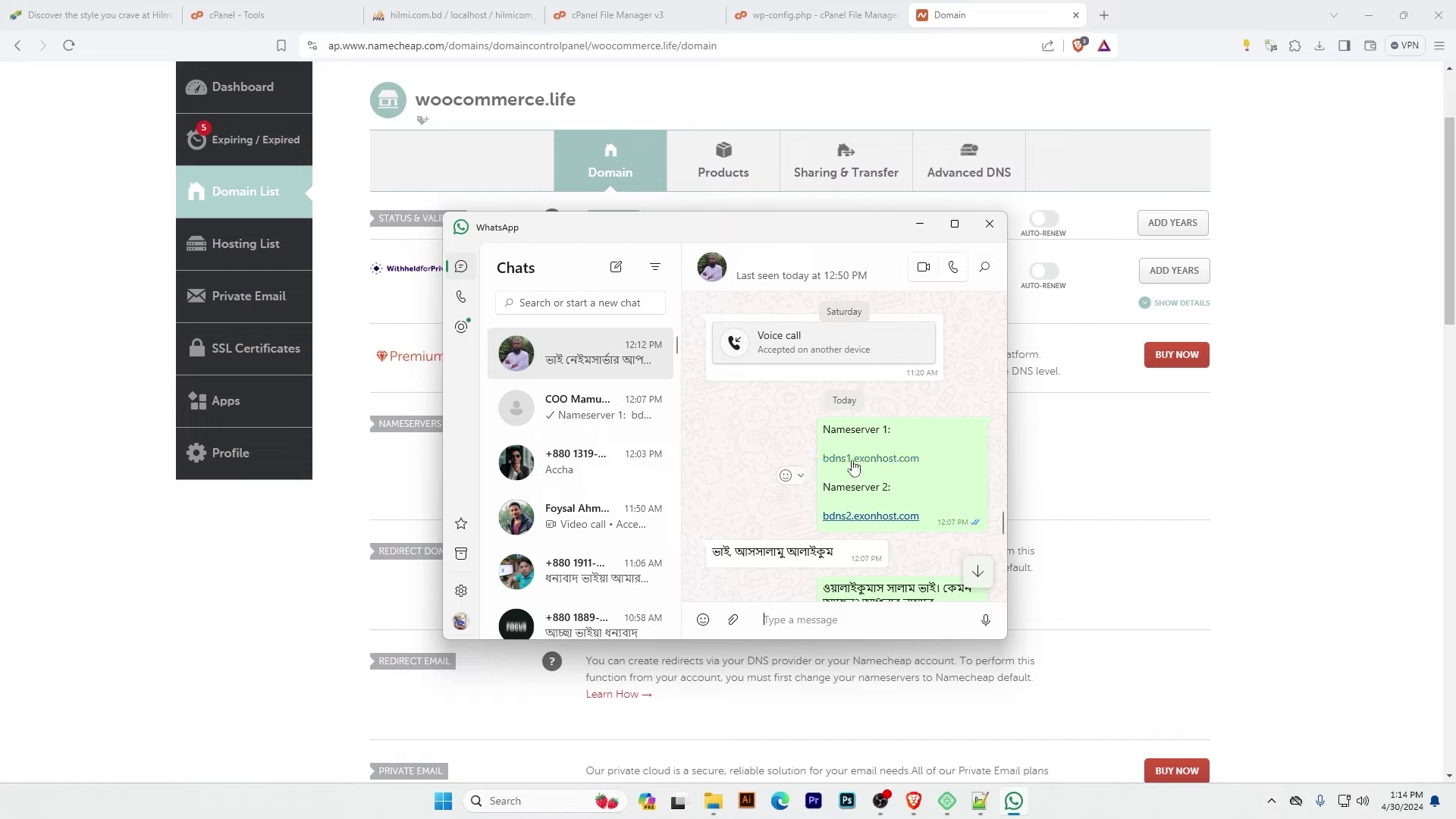
click(792, 464)
click(821, 478)
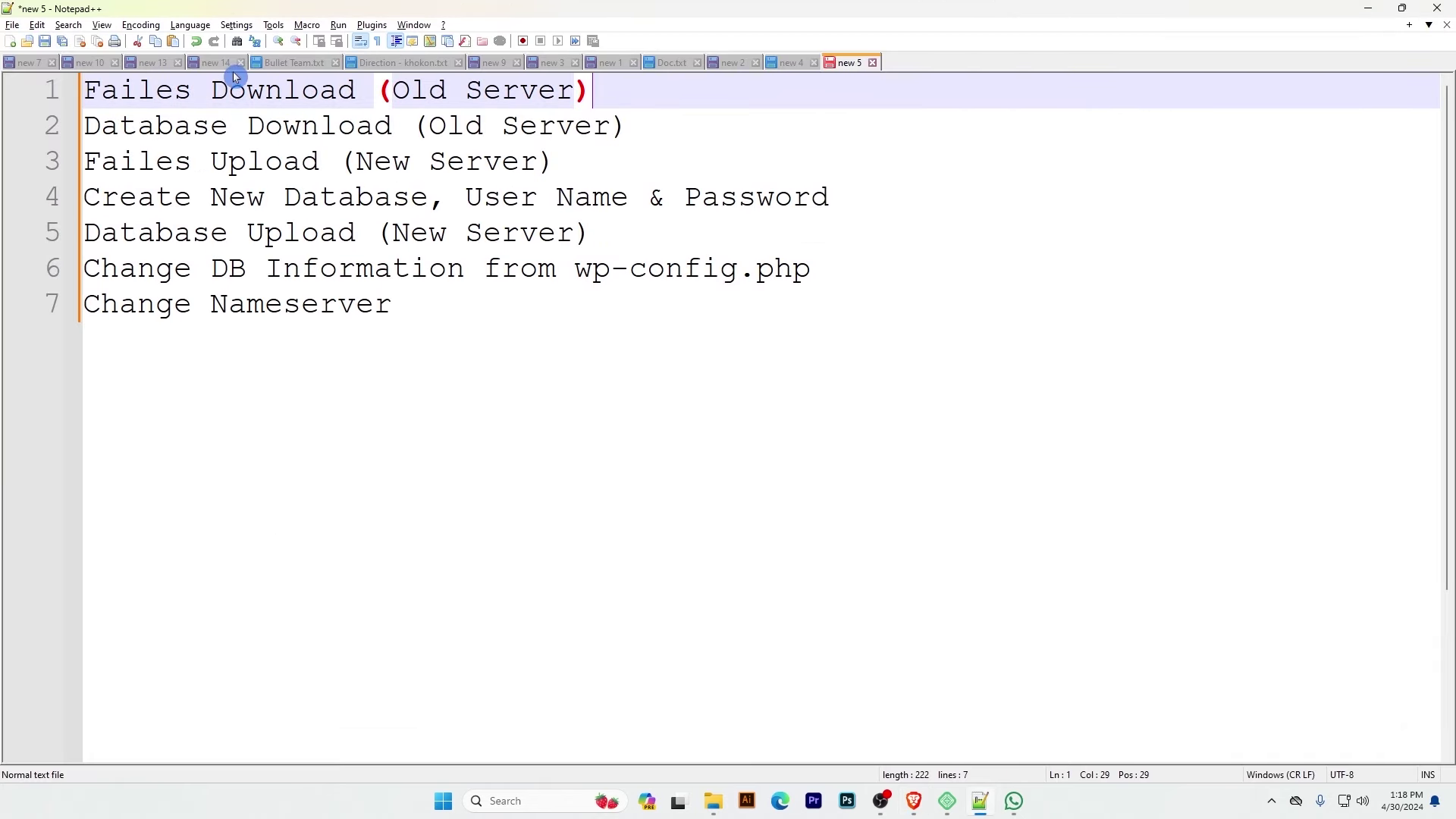
Review the migration checklist in Notepad++ line by line, from the old-server file download to the new-server database upload
drag(630, 94, 377, 91)
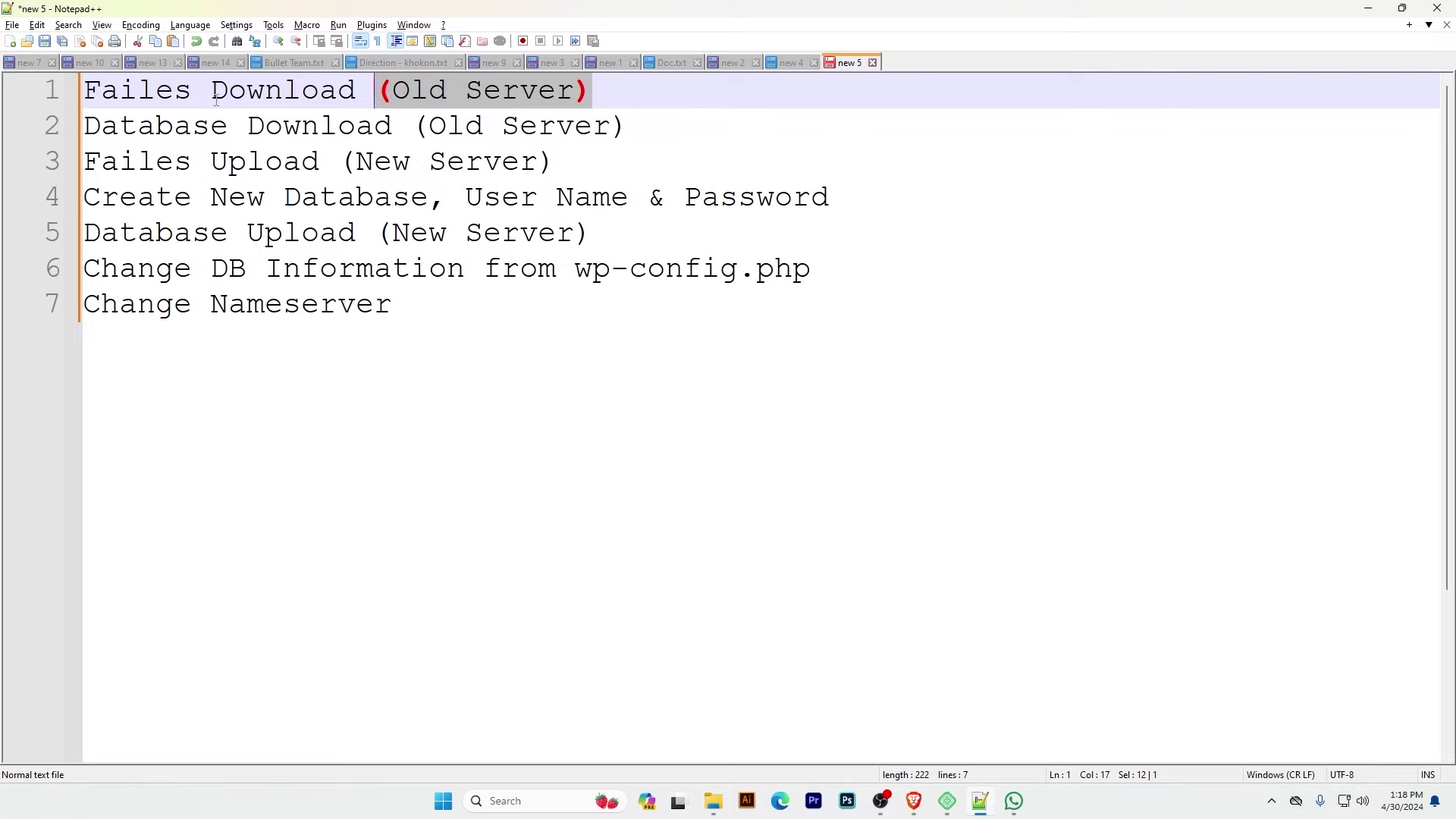
click(650, 127)
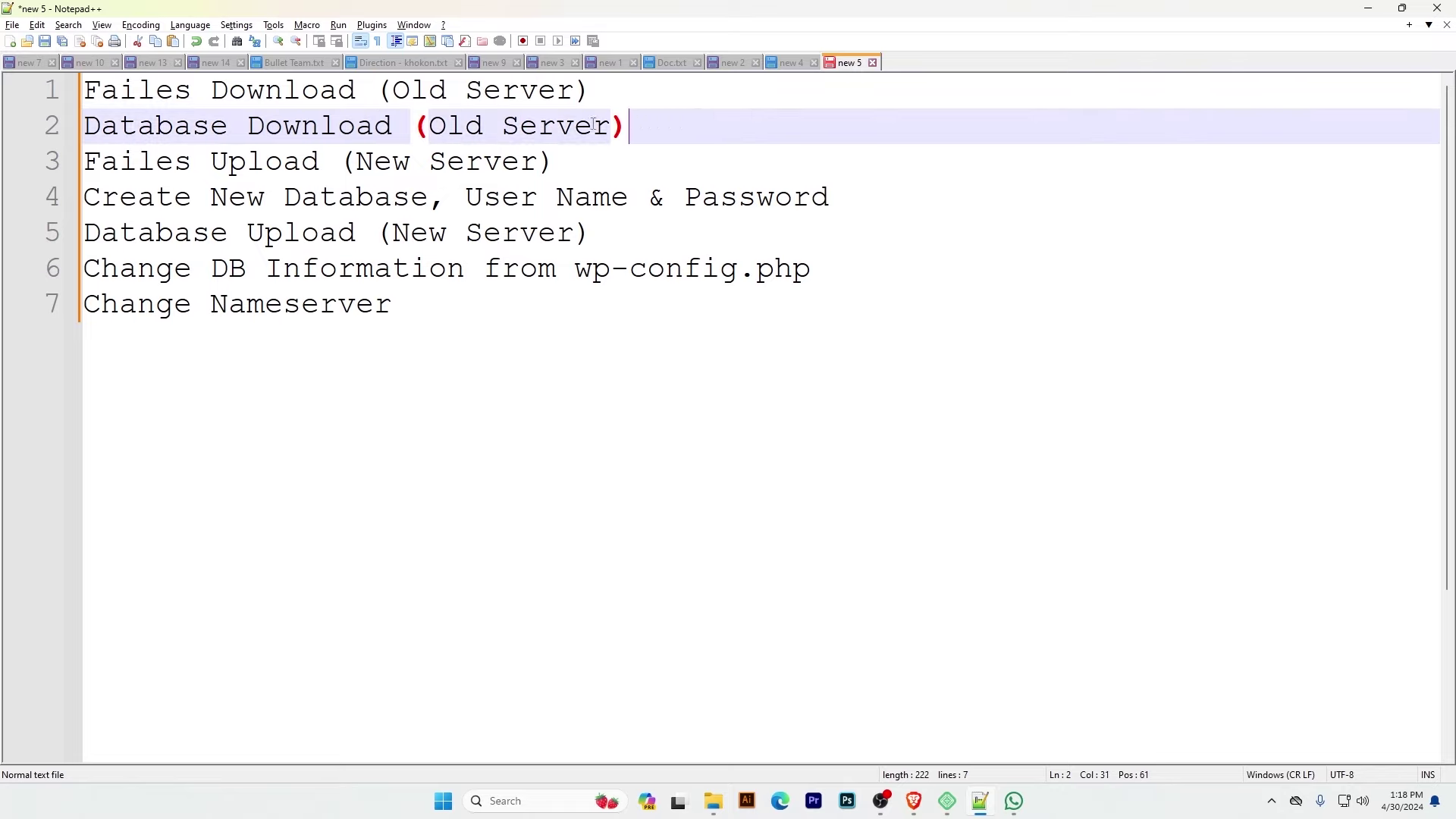
drag(627, 126, 407, 124)
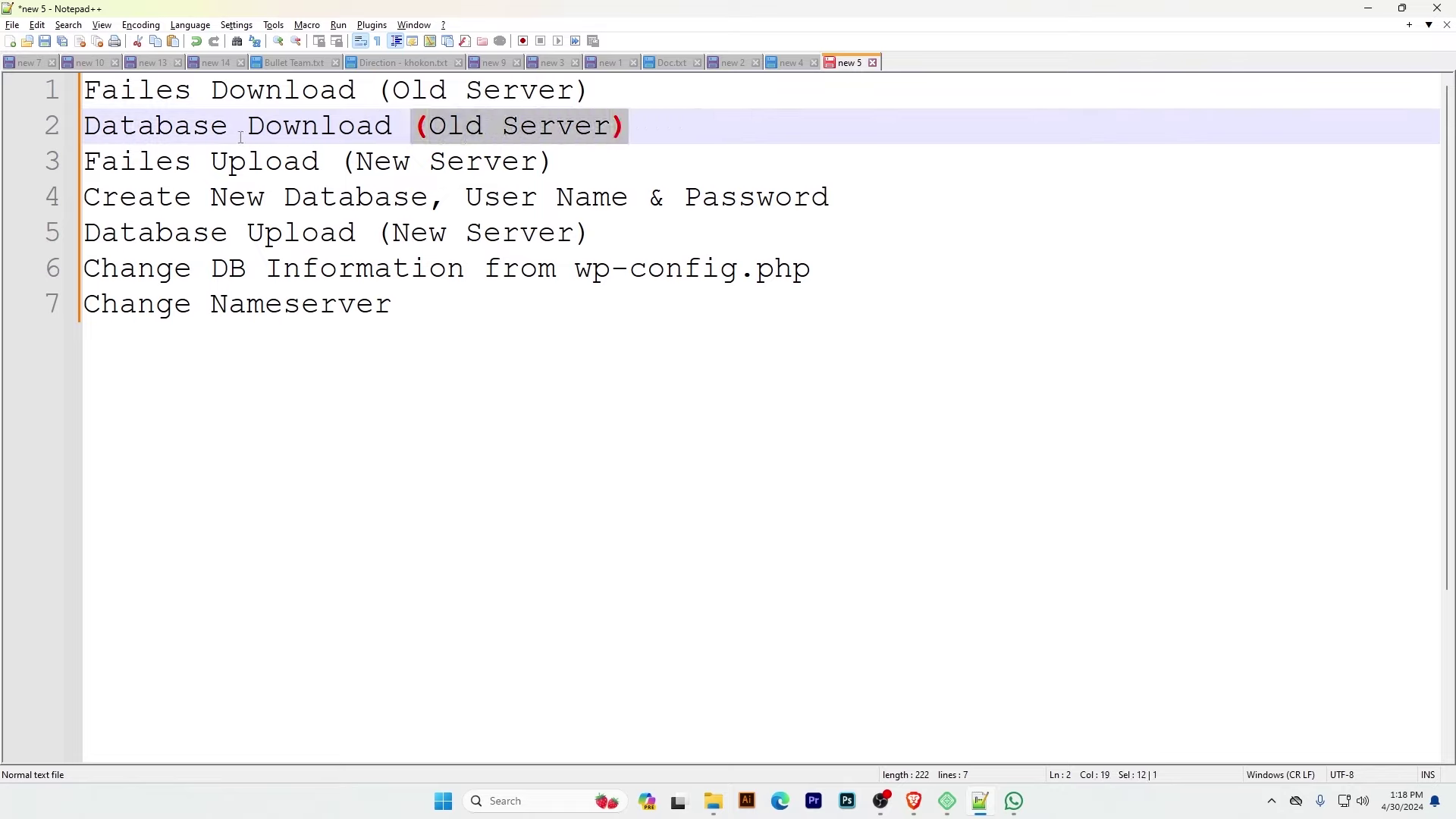
drag(576, 161, 328, 165)
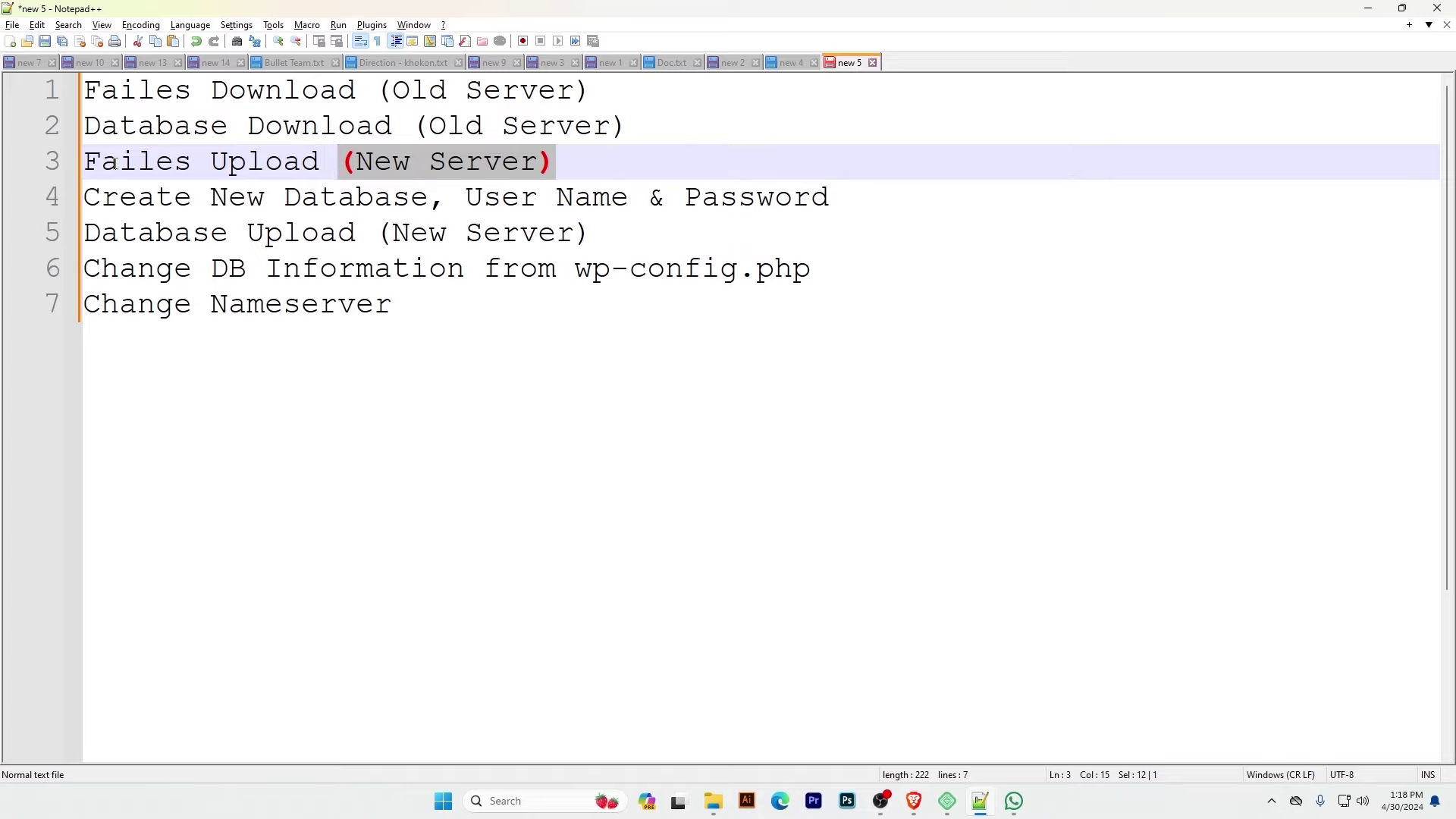
drag(119, 197, 831, 197)
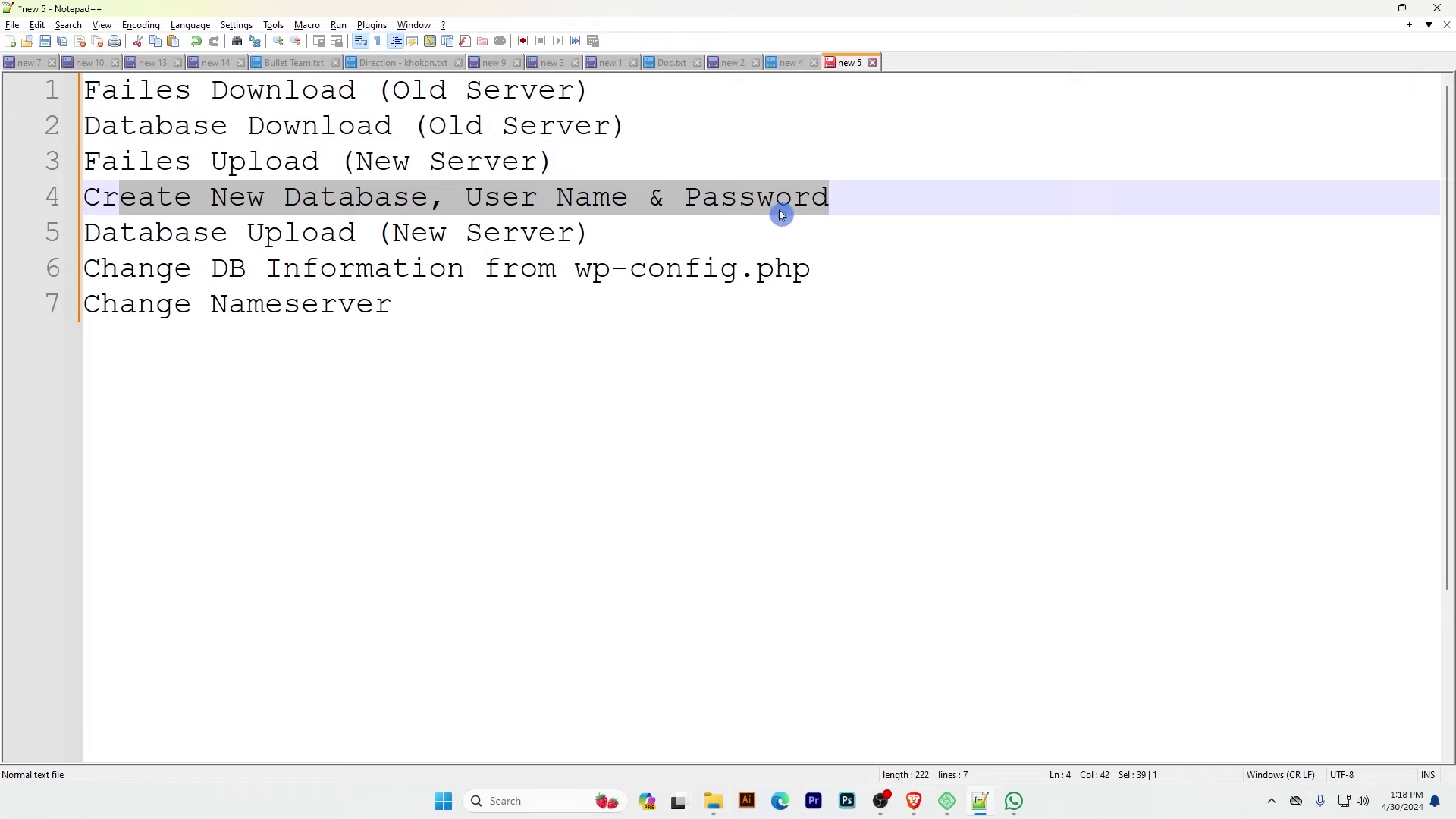
drag(618, 231, 377, 234)
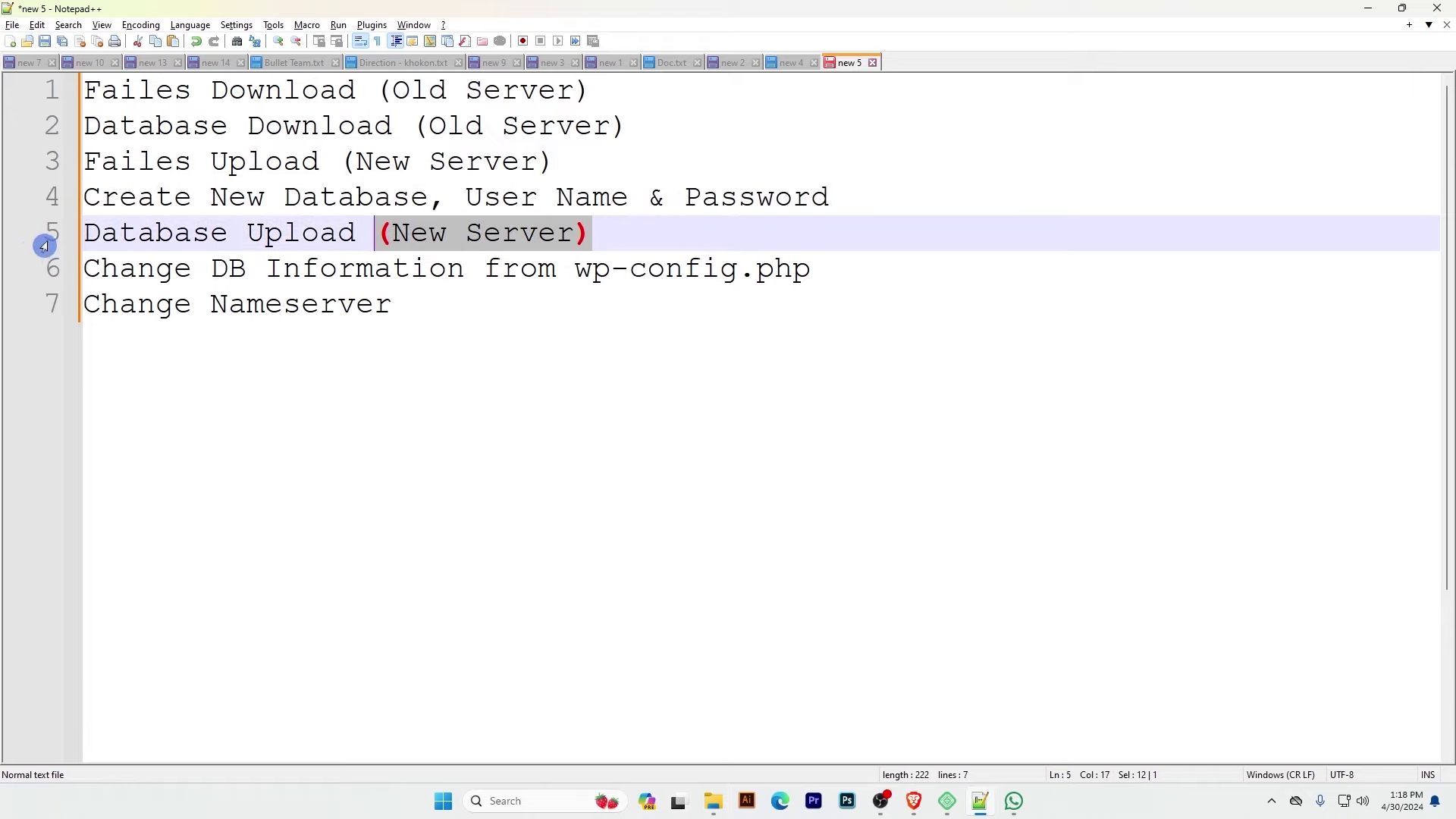